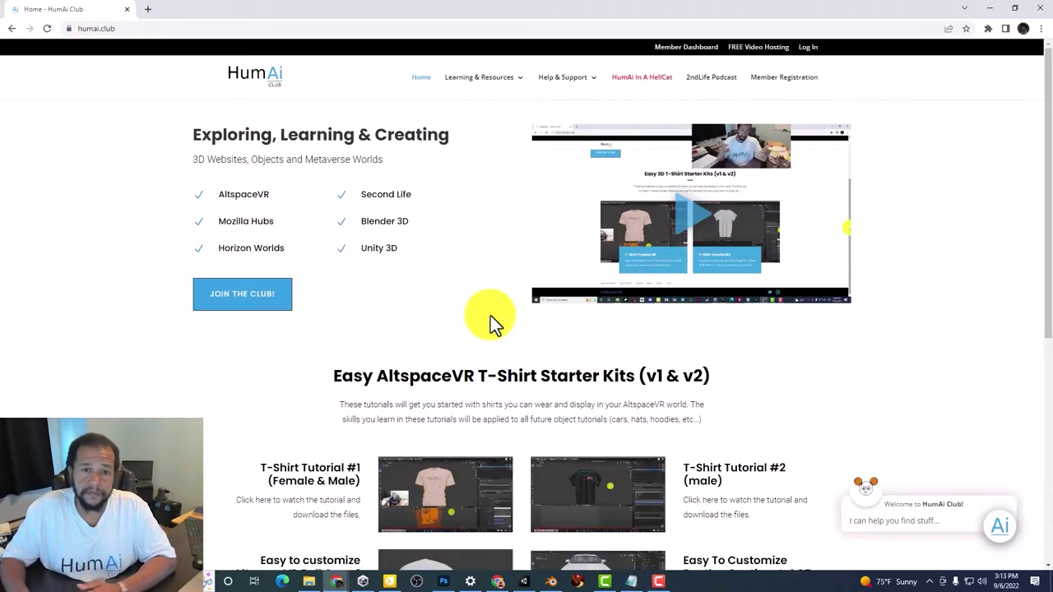
Open the HumAi Club site's IZZI chat assistant to read its greeting messages.
mouse_move(516, 87)
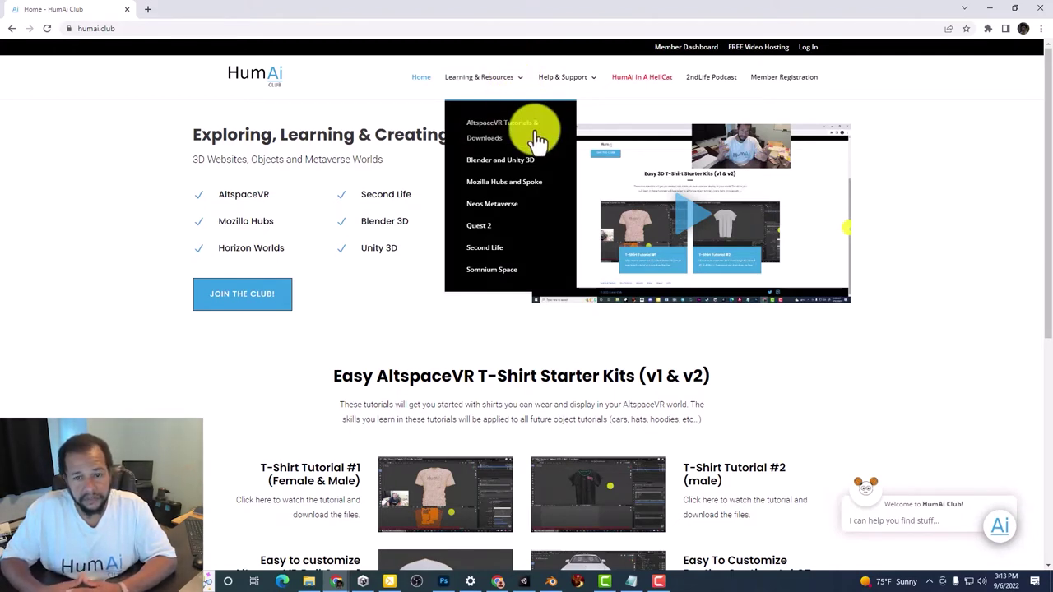
click(995, 544)
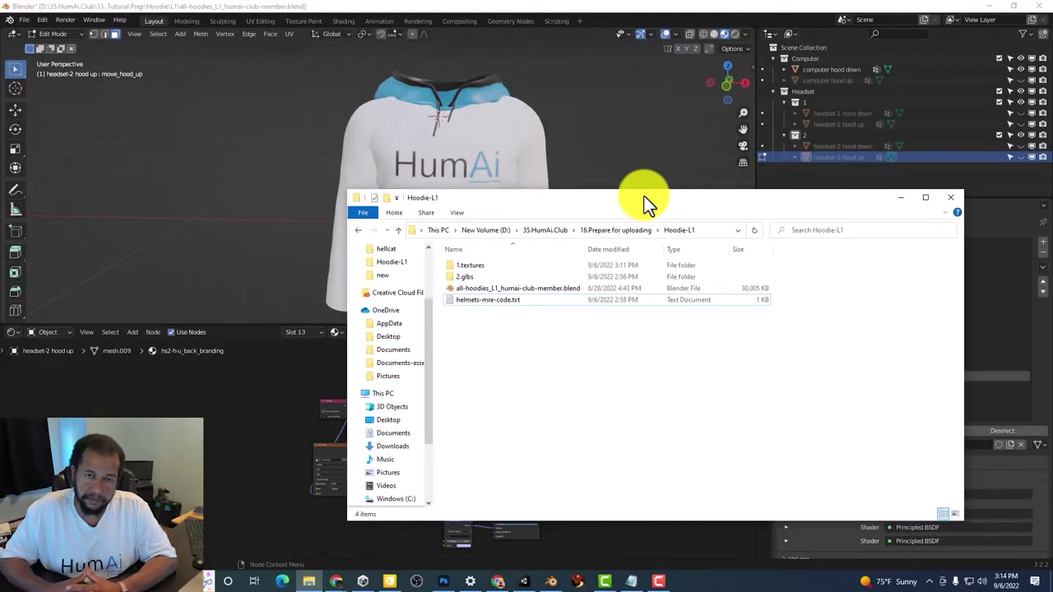
Browse the 1.textures and 2.glbs subfolders of Hoodie-L1, then return to the folder listing.
double_click(494, 264)
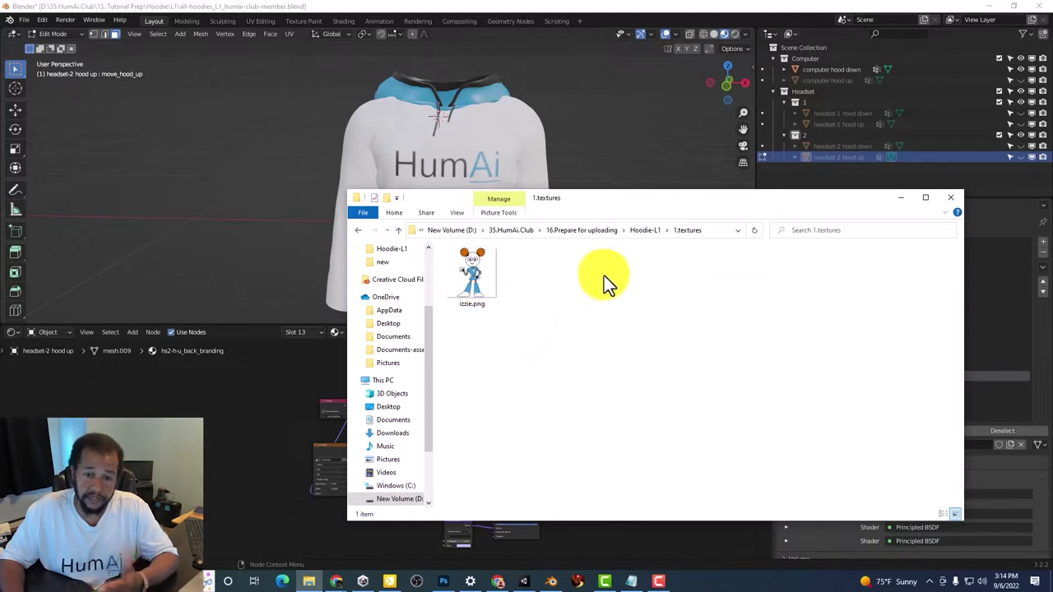
click(646, 230)
double_click(483, 280)
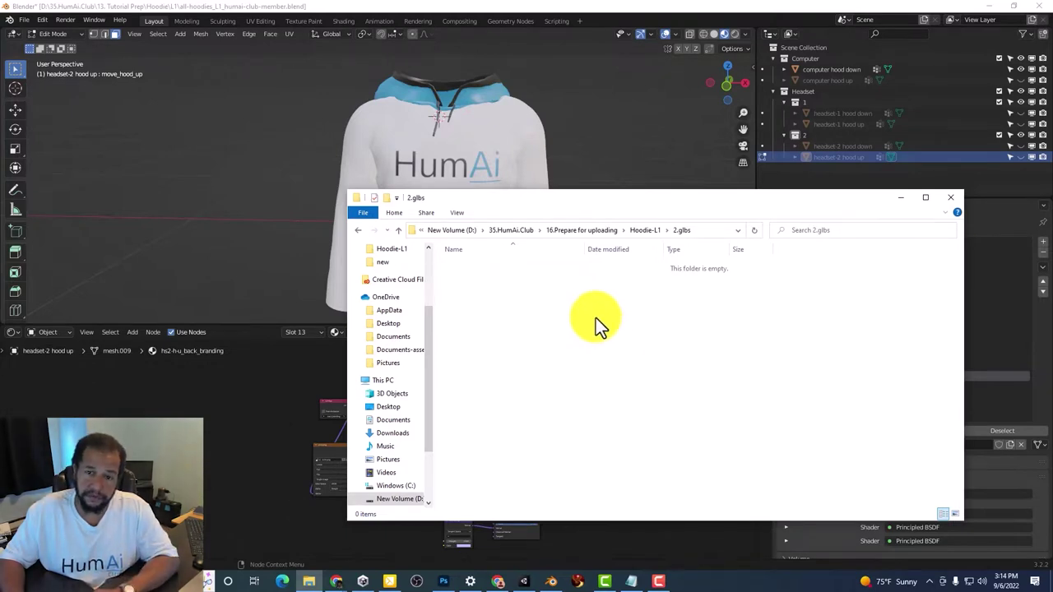
click(643, 231)
click(508, 288)
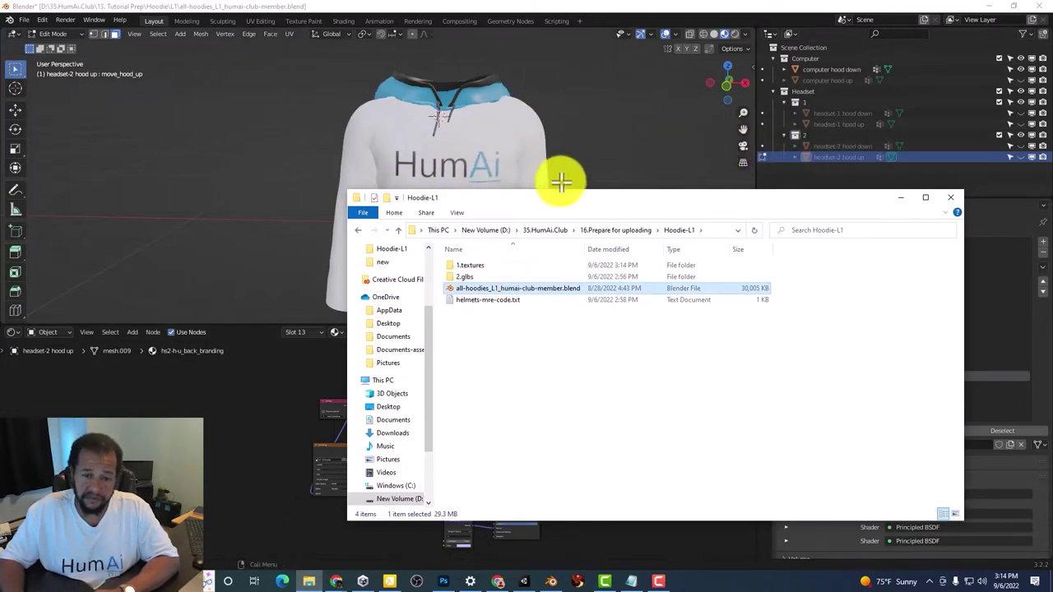
Open helmets-mre-code.txt and highlight the hoodie name and artifact ID placeholders.
double_click(505, 301)
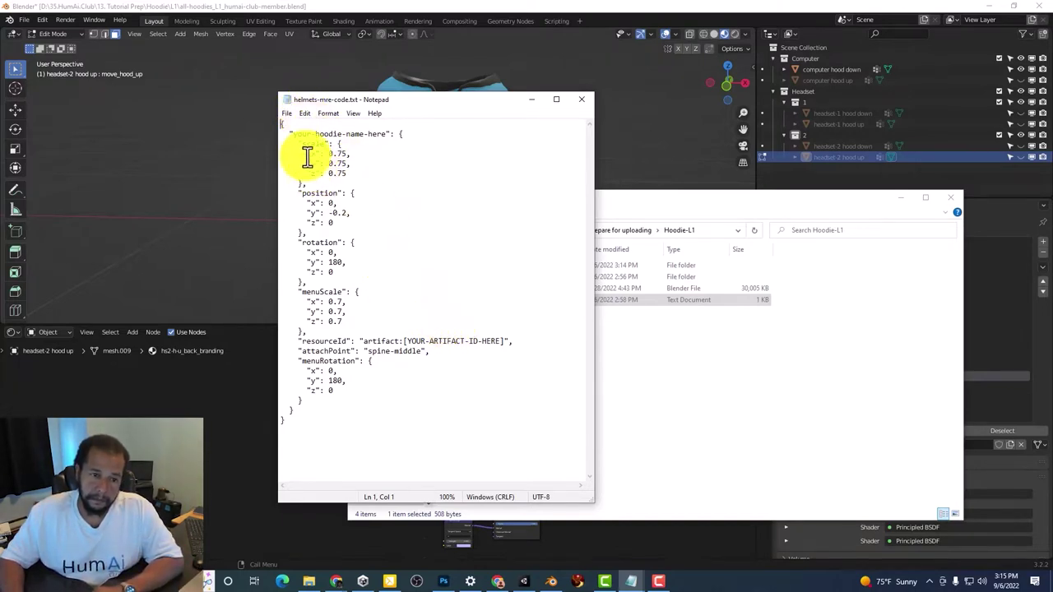
drag(294, 134, 388, 134)
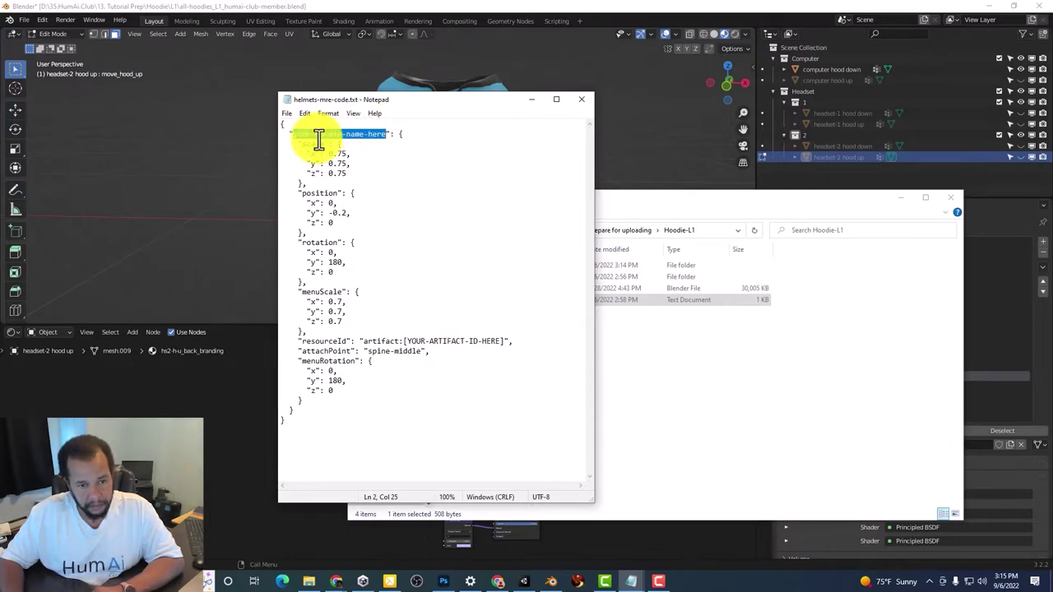
click(403, 340)
drag(404, 341, 505, 341)
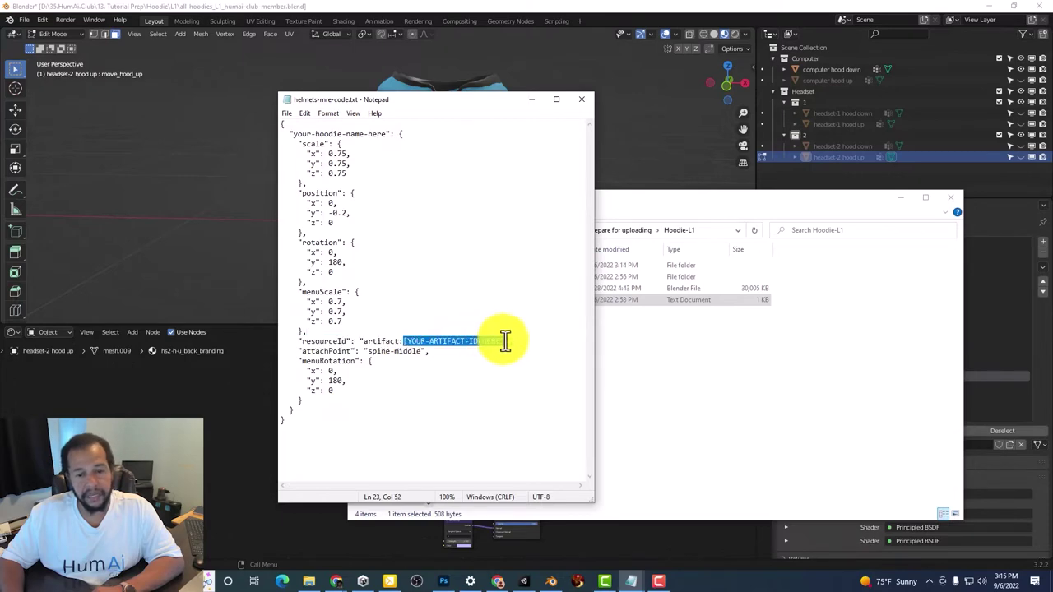
click(582, 102)
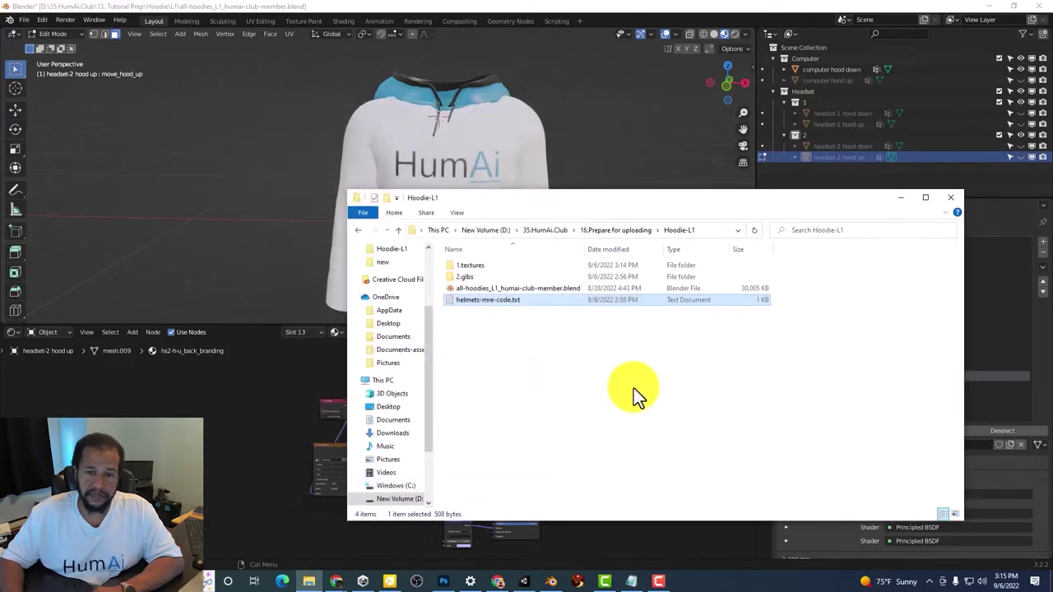
Reopen the code file, review the scale, position and rotation settings, then close Notepad.
double_click(504, 301)
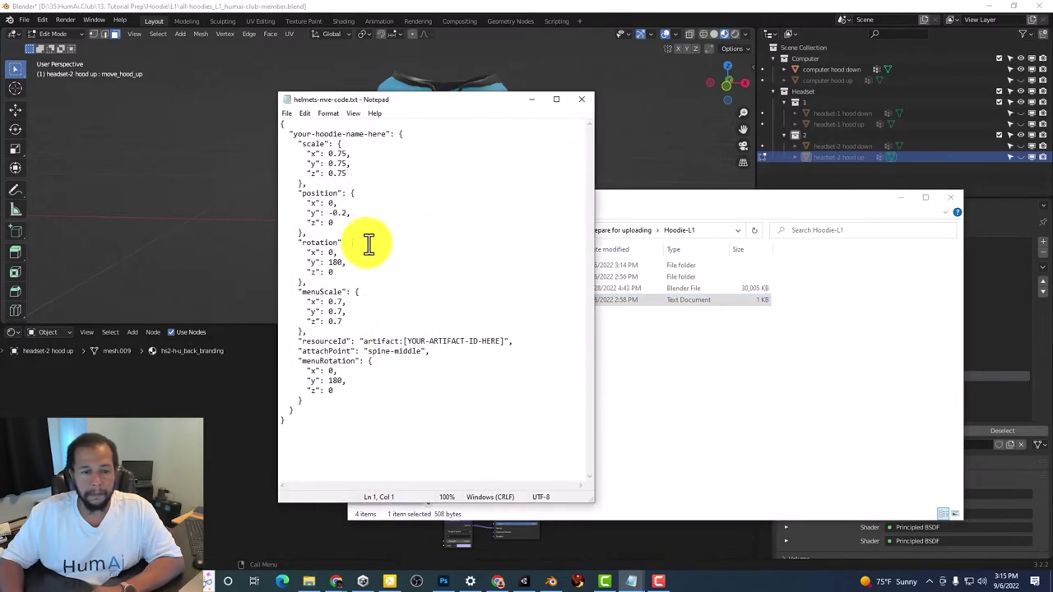
drag(298, 146, 412, 291)
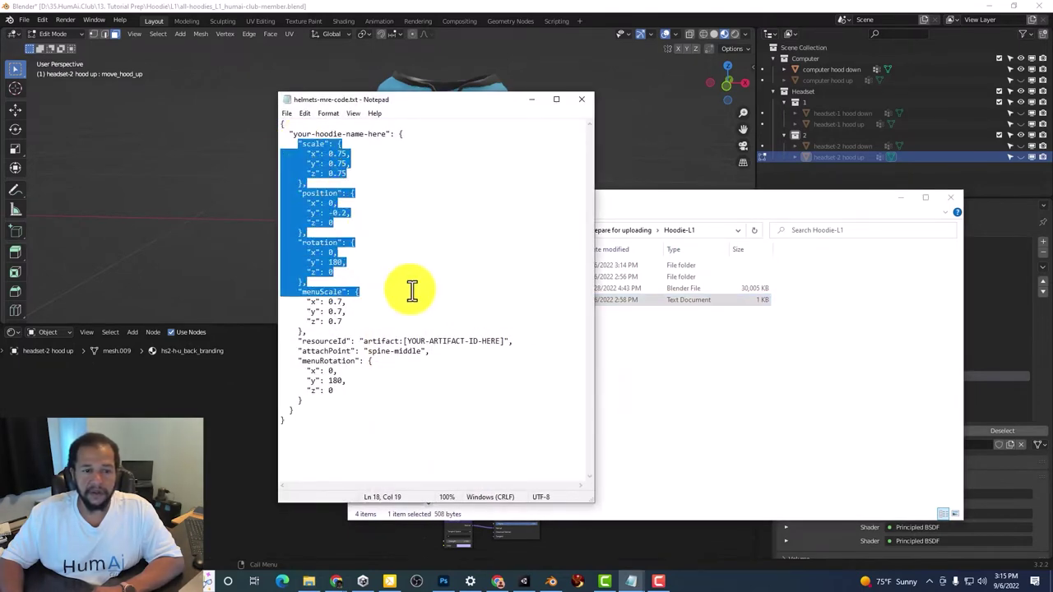
click(535, 260)
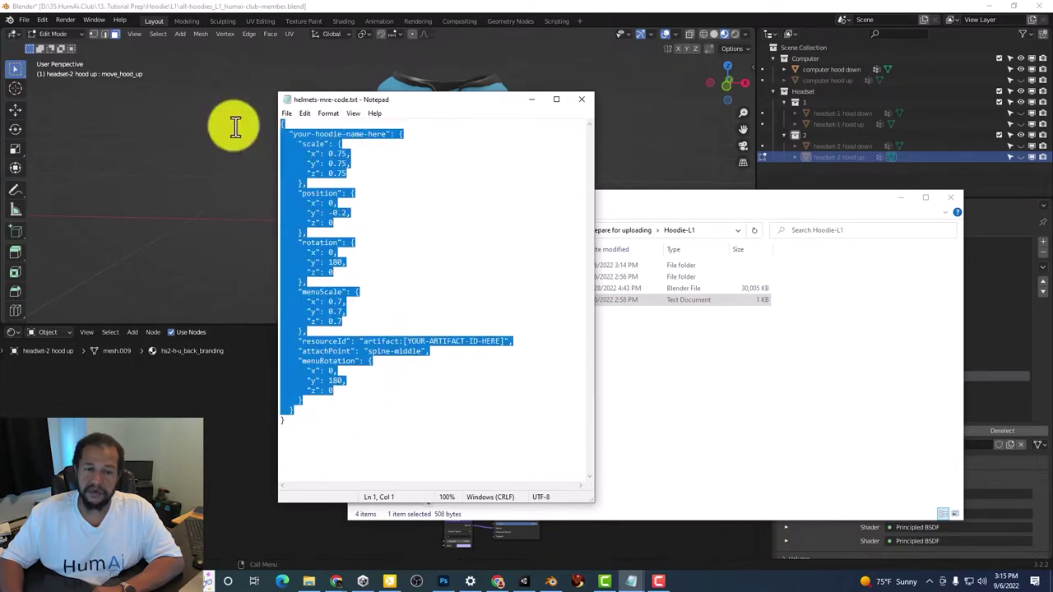
drag(372, 412, 235, 113)
click(582, 100)
click(644, 364)
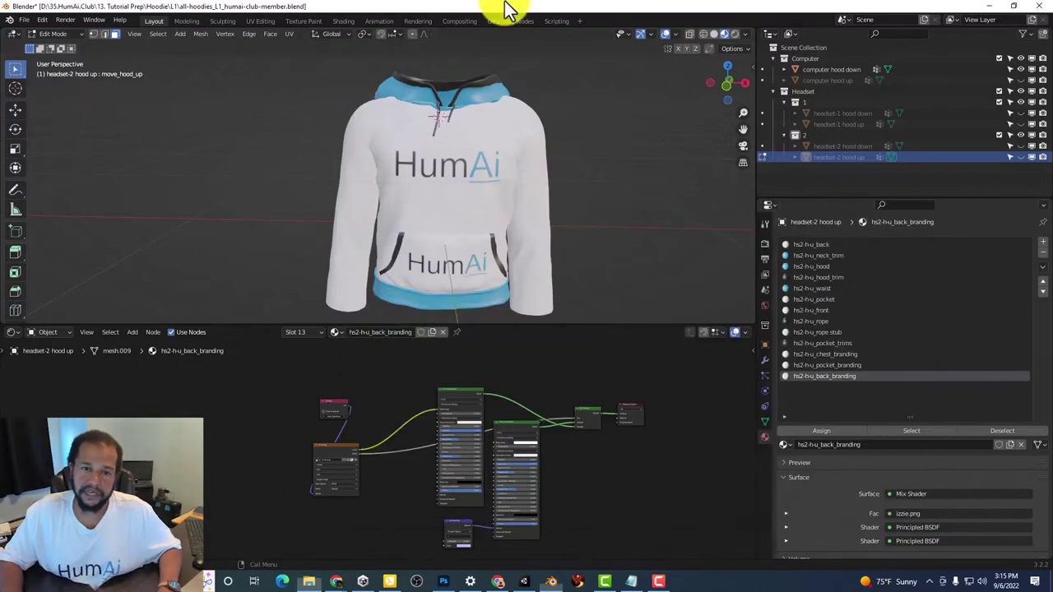
Bring the hoodie blend file forward, select the Computer collection and orbit around the hoodie.
click(505, 9)
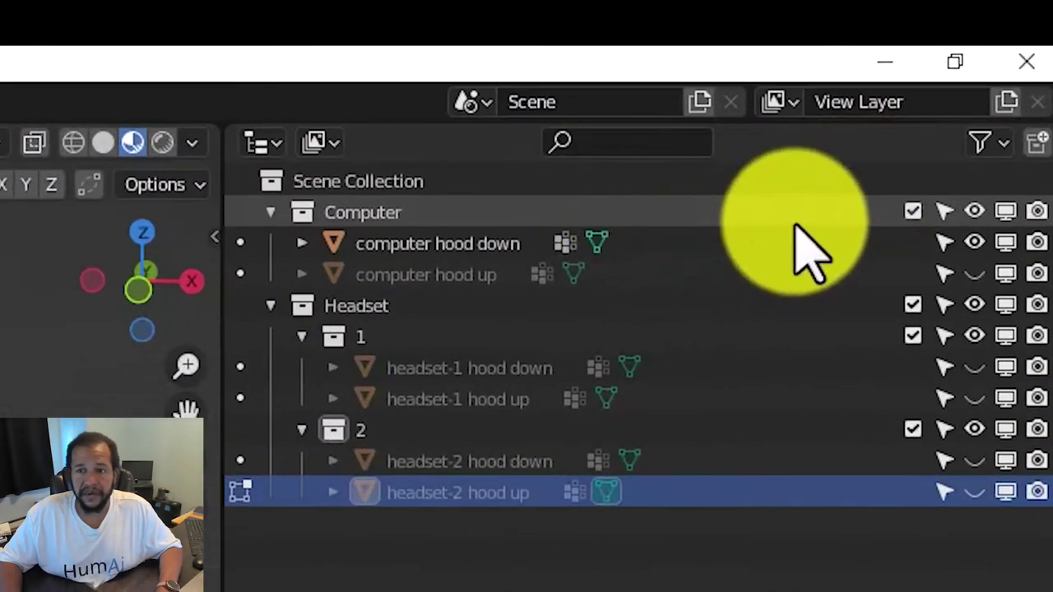
click(795, 214)
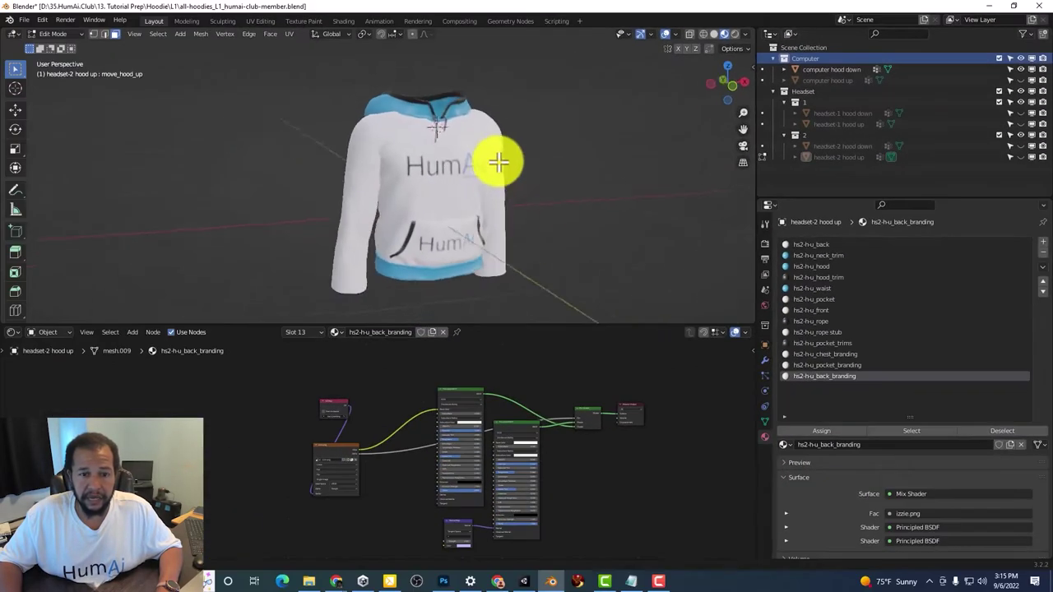
middle_drag(498, 159, 563, 164)
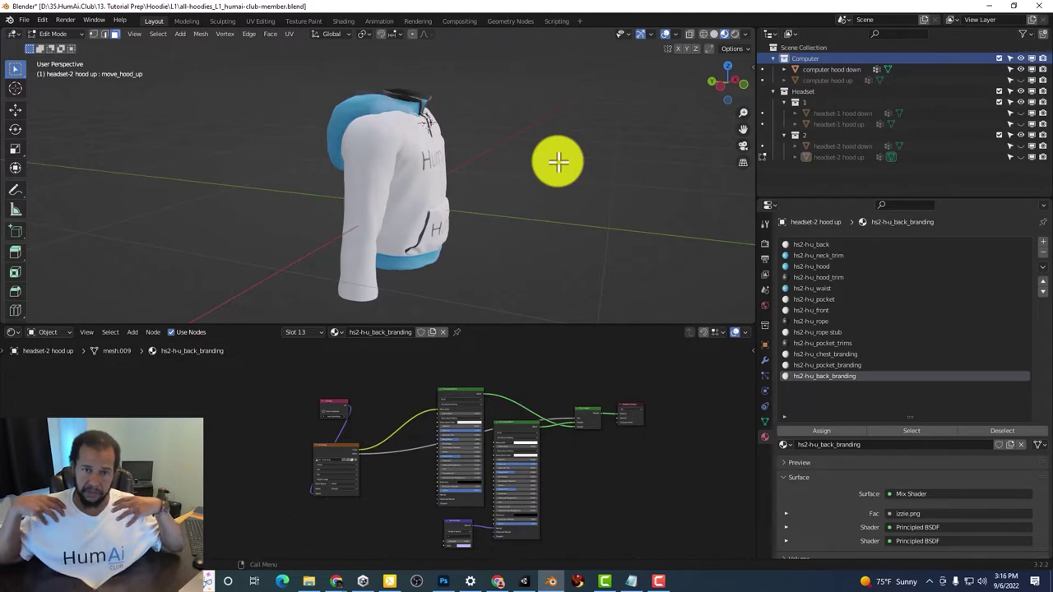
middle_drag(557, 162, 492, 153)
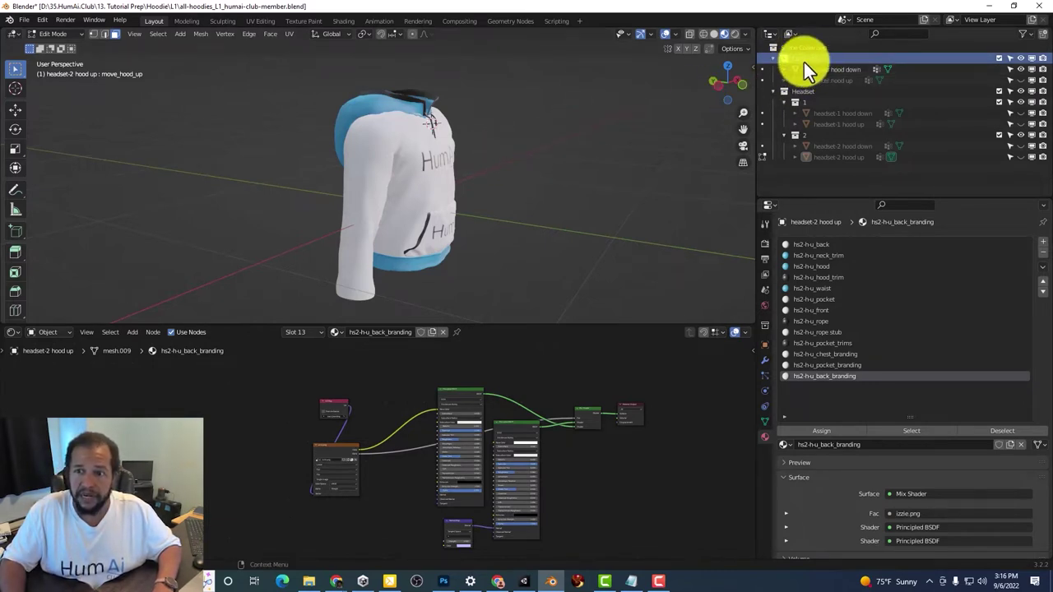
Compare the computer hood down and hood up hoodies, then hide both.
middle_drag(455, 156, 491, 155)
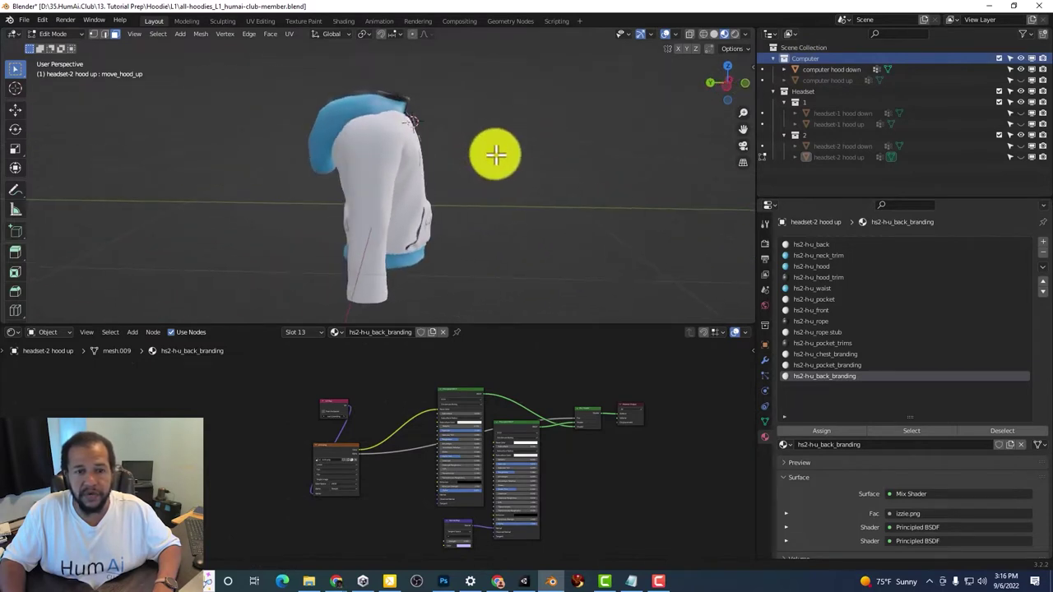
click(1021, 69)
click(1020, 80)
middle_drag(586, 118, 515, 108)
click(1021, 80)
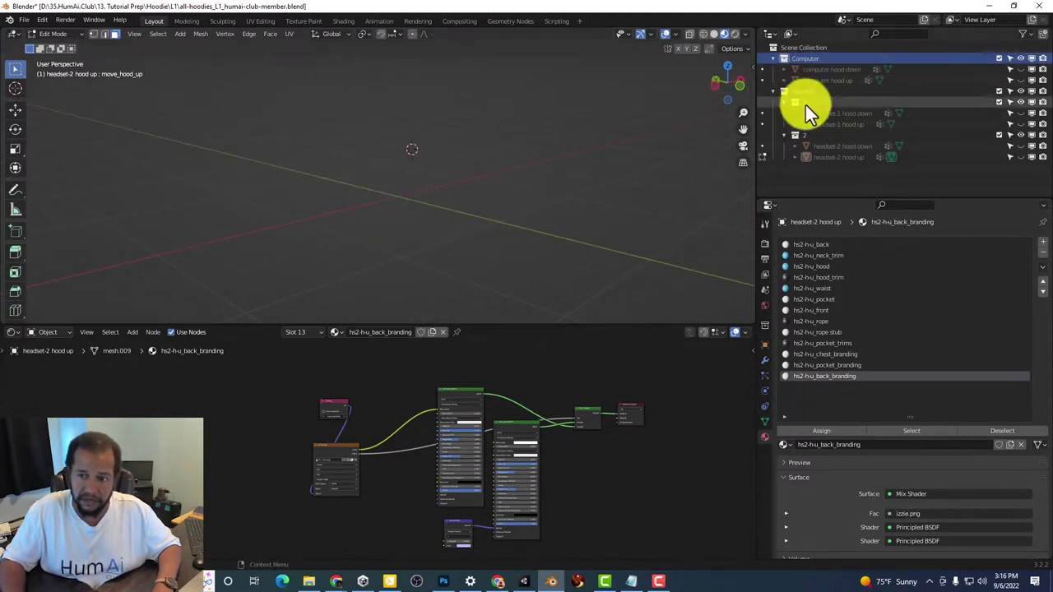
click(1020, 69)
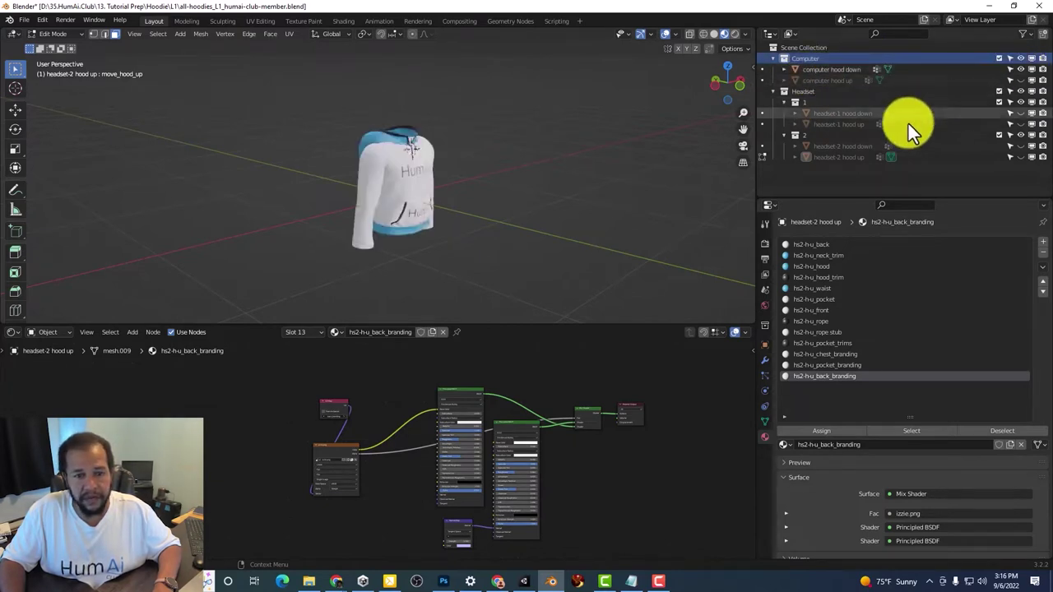
click(1021, 70)
click(1021, 81)
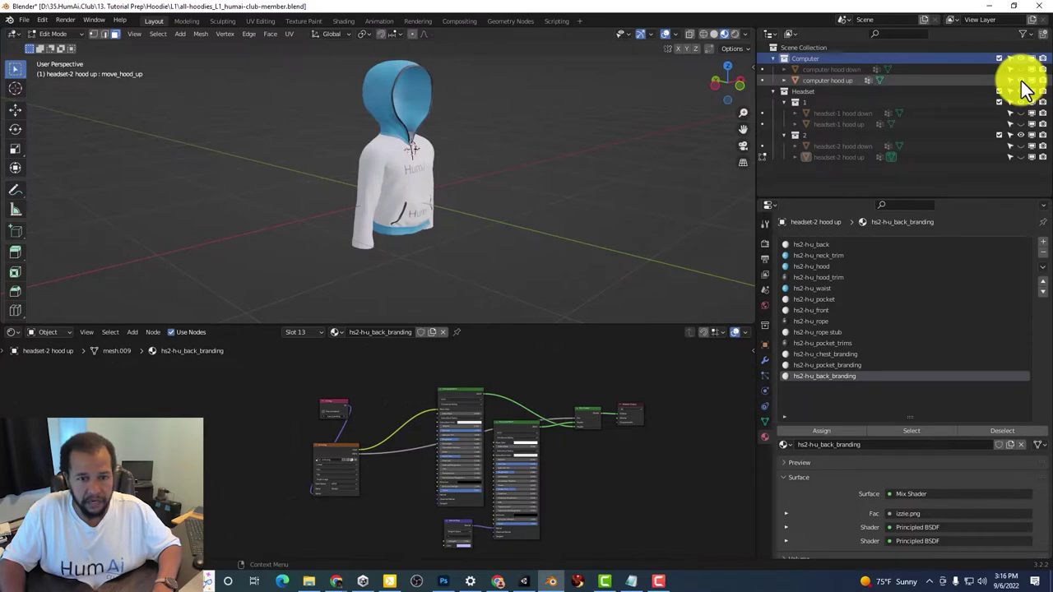
click(1021, 80)
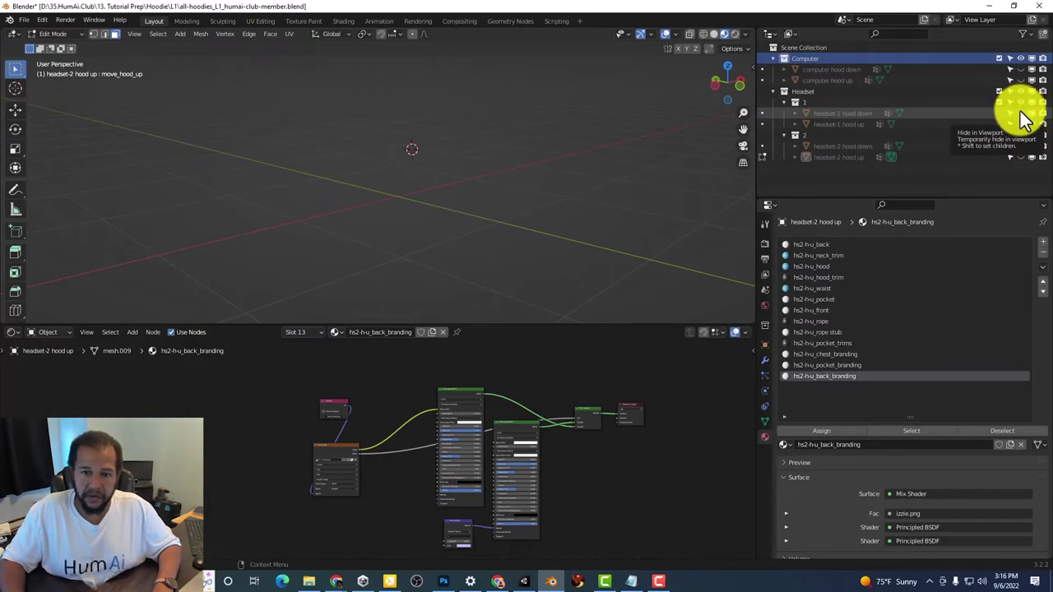
Preview the headset-1 hood down and hood up hoodies from several angles.
click(1021, 114)
middle_drag(553, 141, 381, 178)
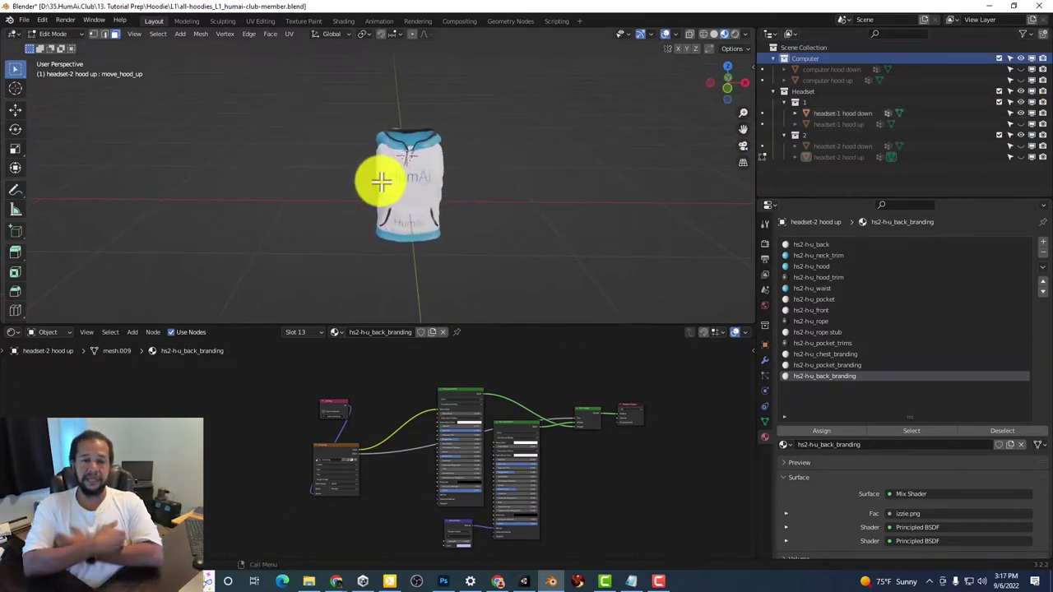
middle_drag(387, 178, 468, 176)
click(1020, 116)
click(1020, 124)
middle_drag(477, 143, 341, 128)
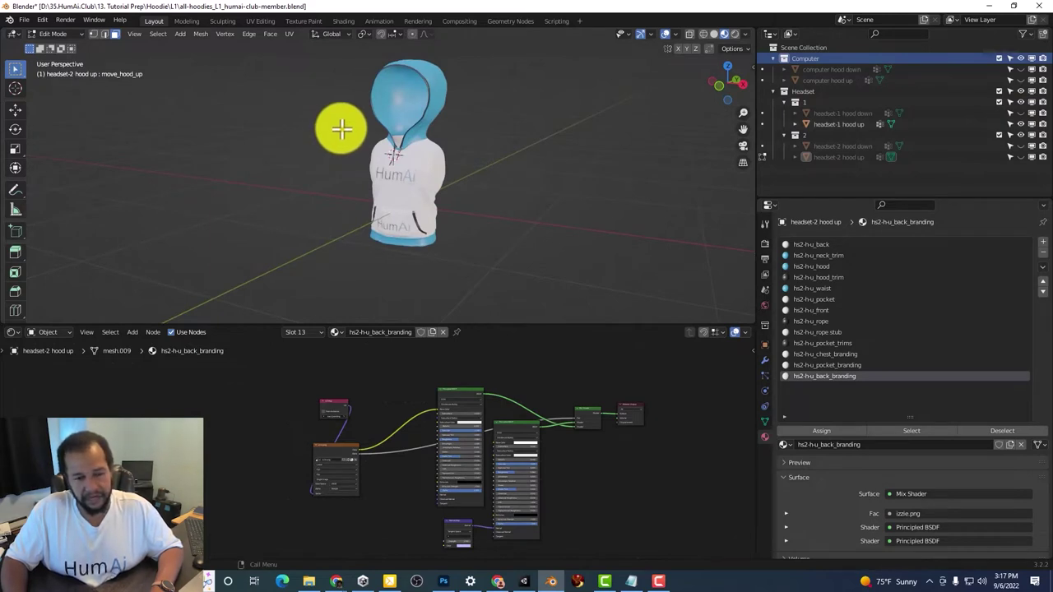
middle_drag(435, 129, 513, 139)
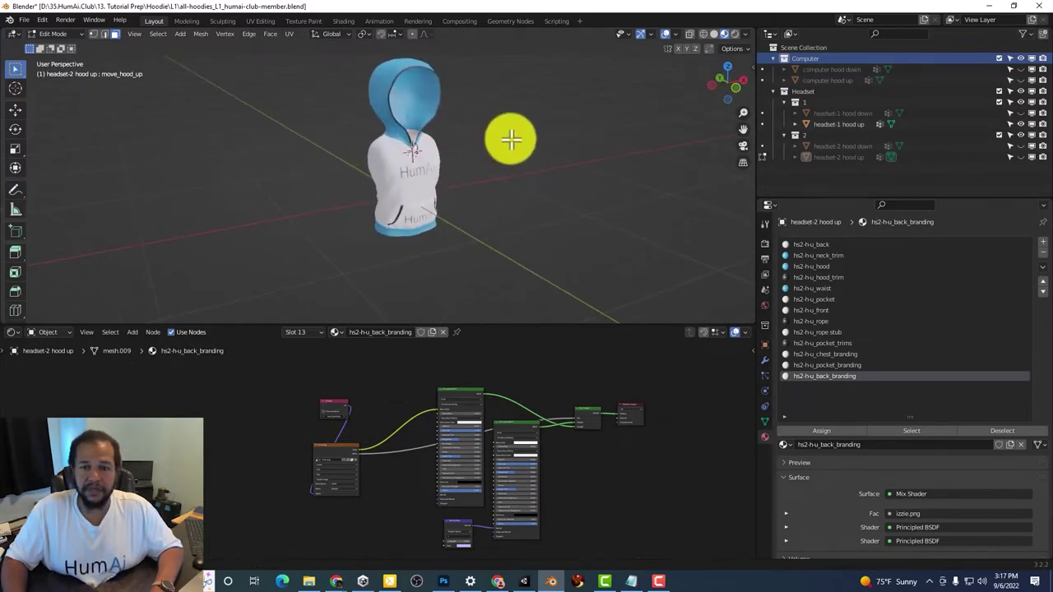
click(1021, 123)
Show the headset-2 hood down hoodie, then switch to its hood up version.
click(1021, 146)
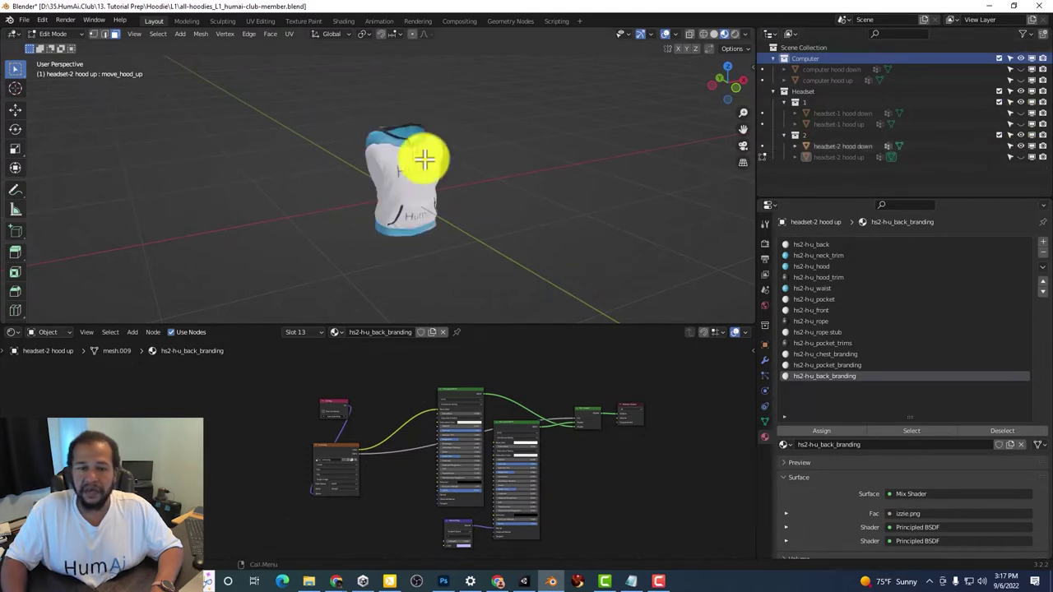
middle_drag(409, 162, 370, 162)
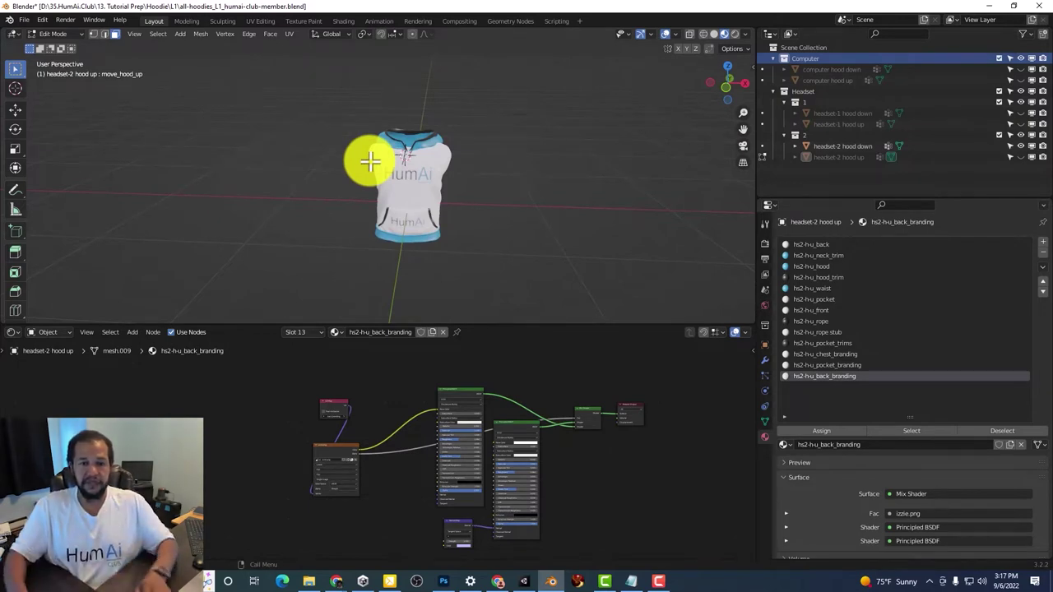
middle_drag(491, 162, 547, 160)
click(1021, 157)
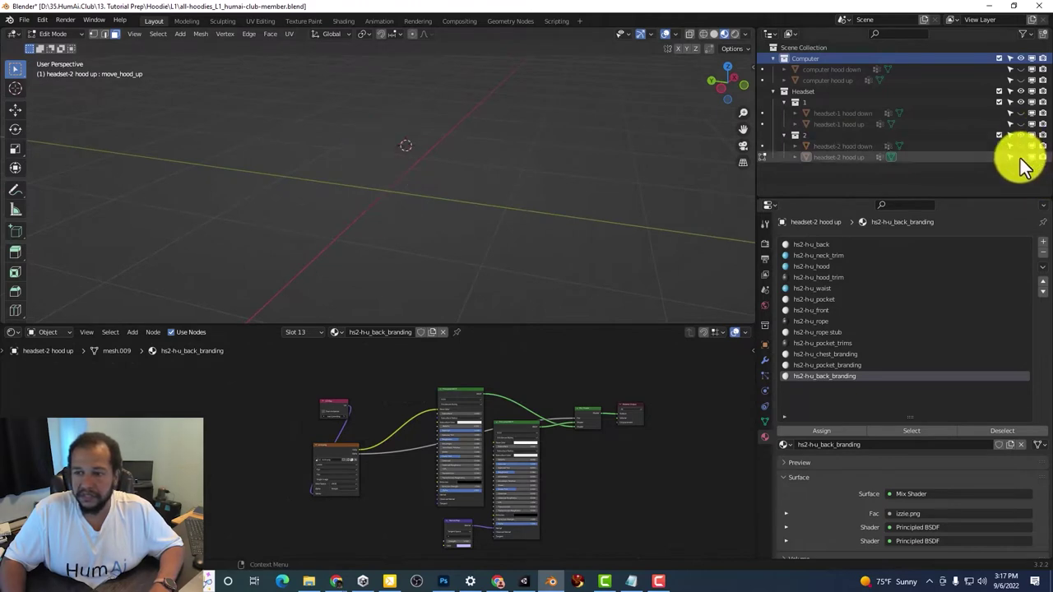
click(1021, 157)
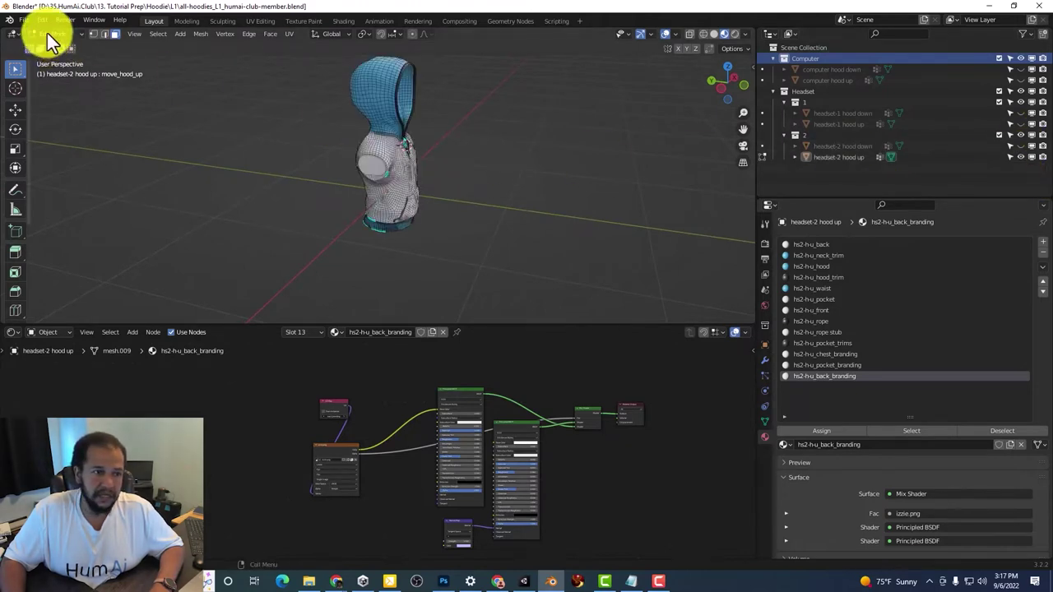
click(47, 33)
click(47, 44)
middle_drag(441, 135, 404, 145)
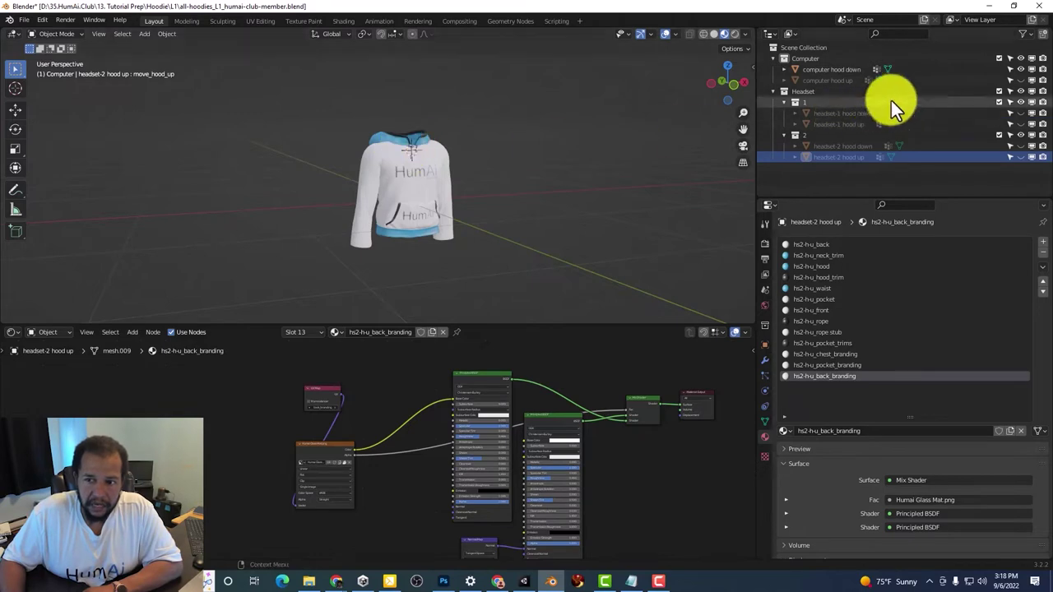
middle_drag(392, 142, 376, 157)
click(1023, 133)
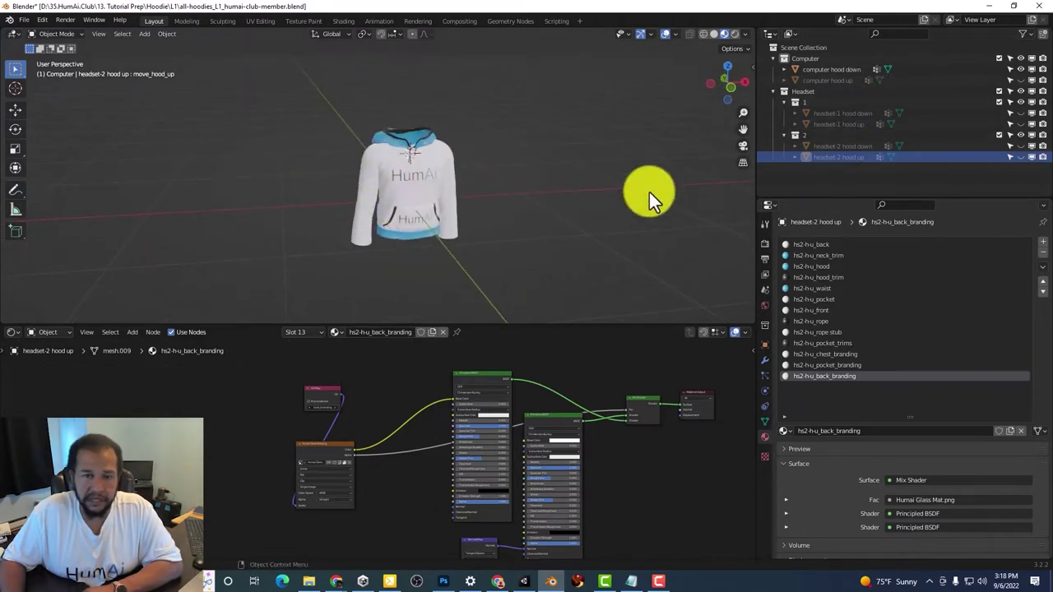
click(1021, 69)
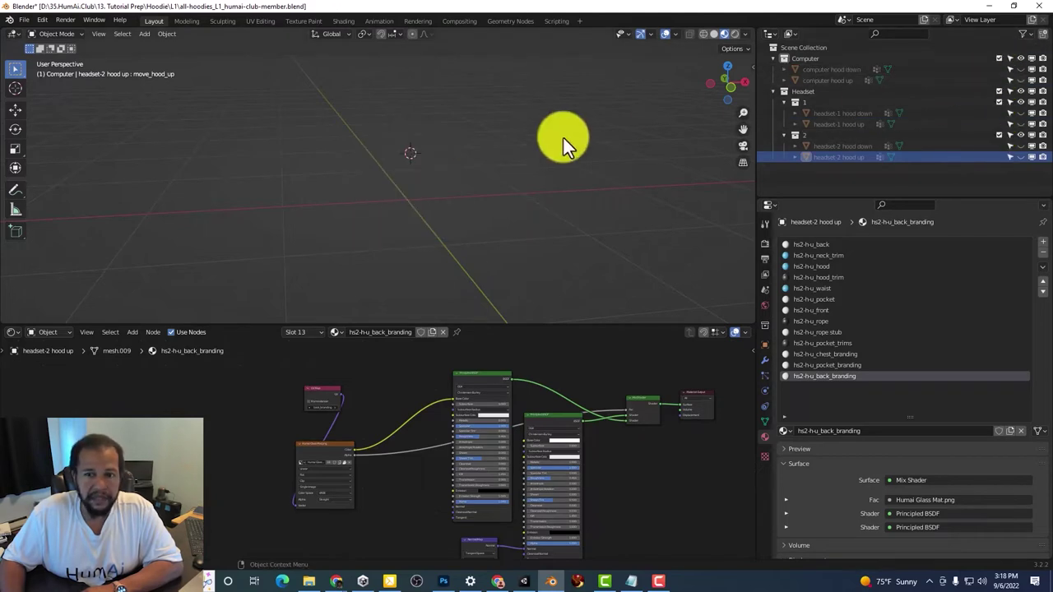
click(1021, 70)
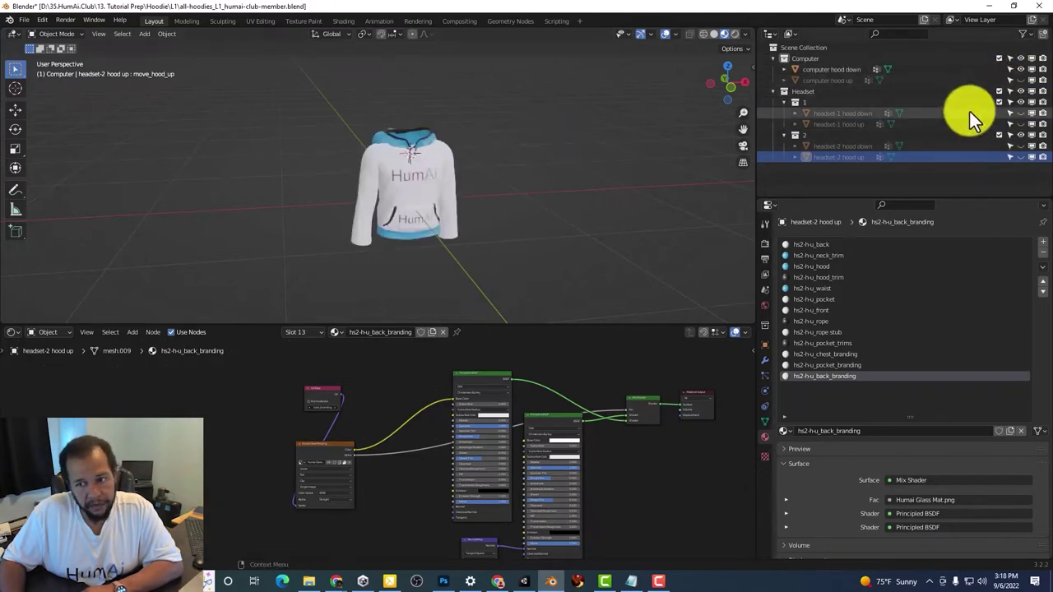
click(1021, 69)
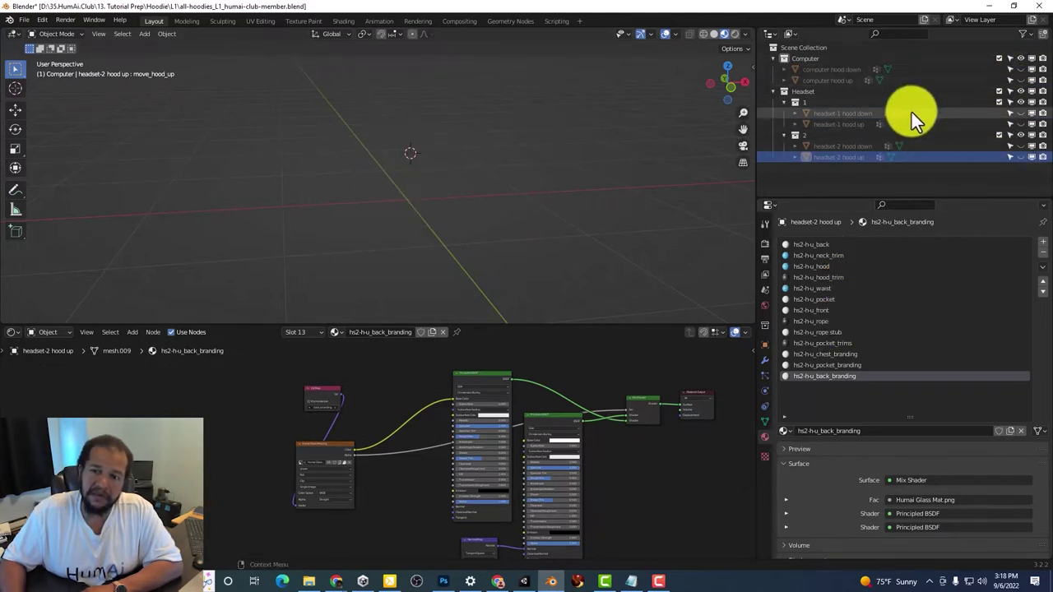
click(1020, 69)
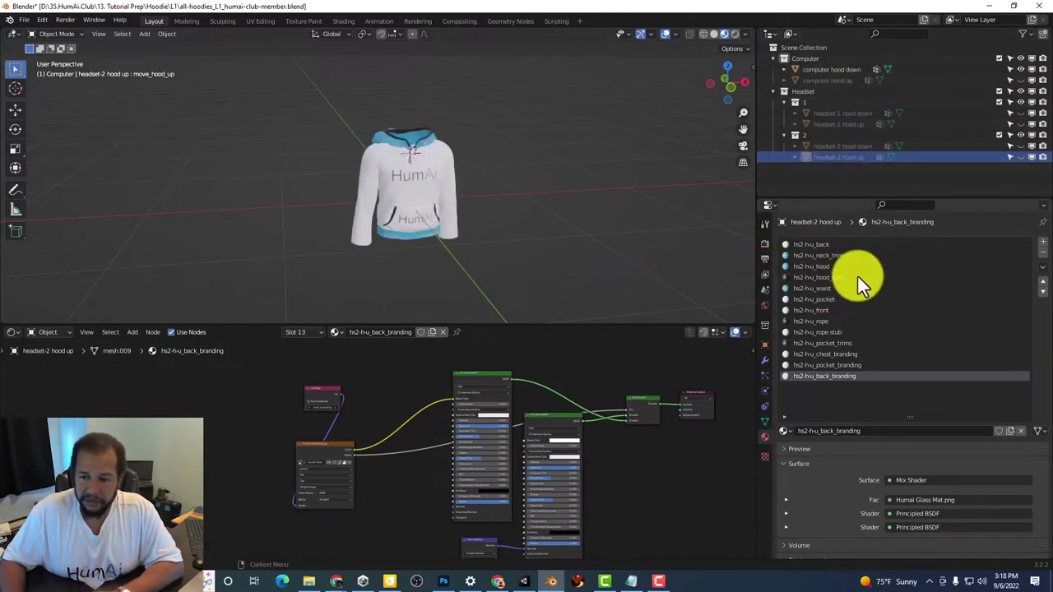
Inspect the material slots of each computer and headset hood up/down hoodie in turn.
click(898, 61)
click(826, 69)
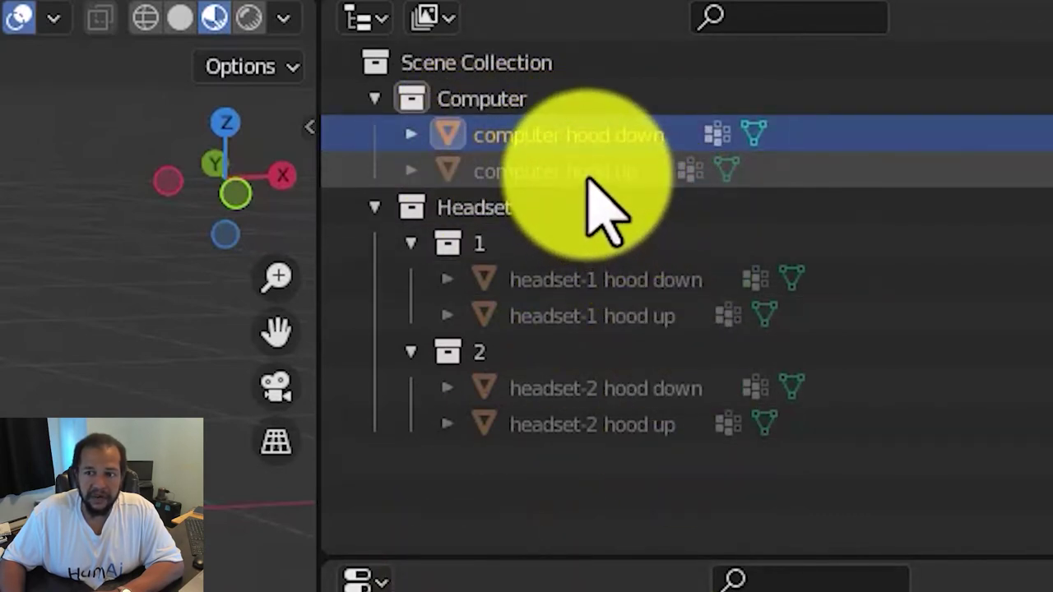
click(559, 171)
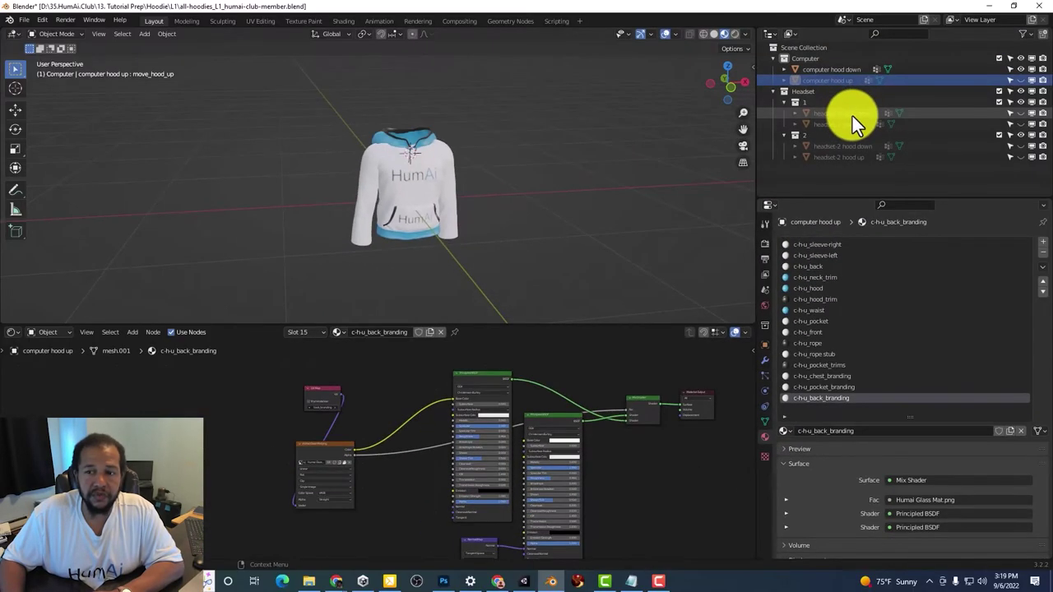
click(853, 115)
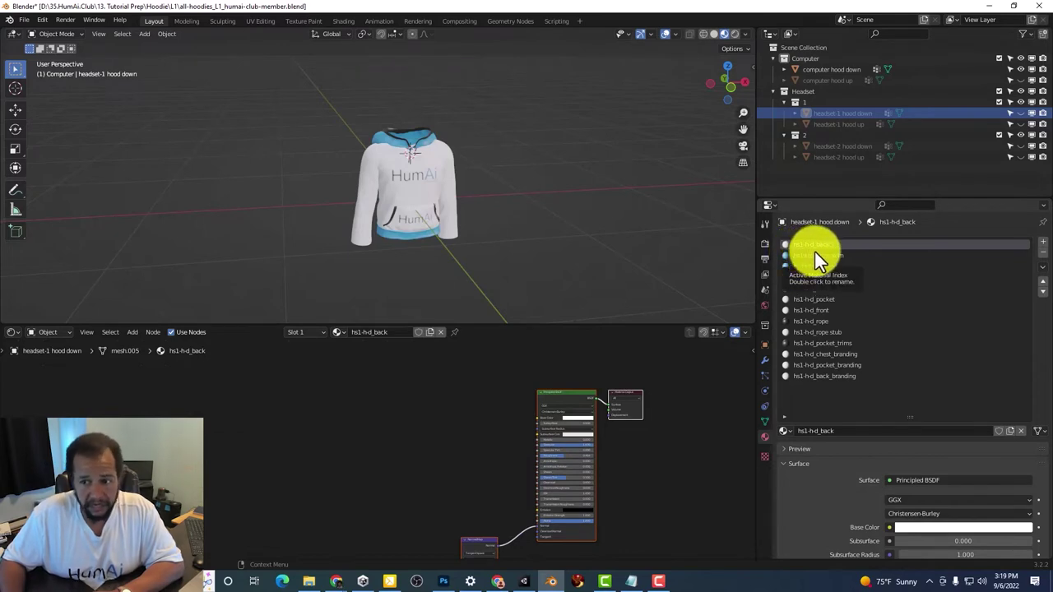
click(860, 125)
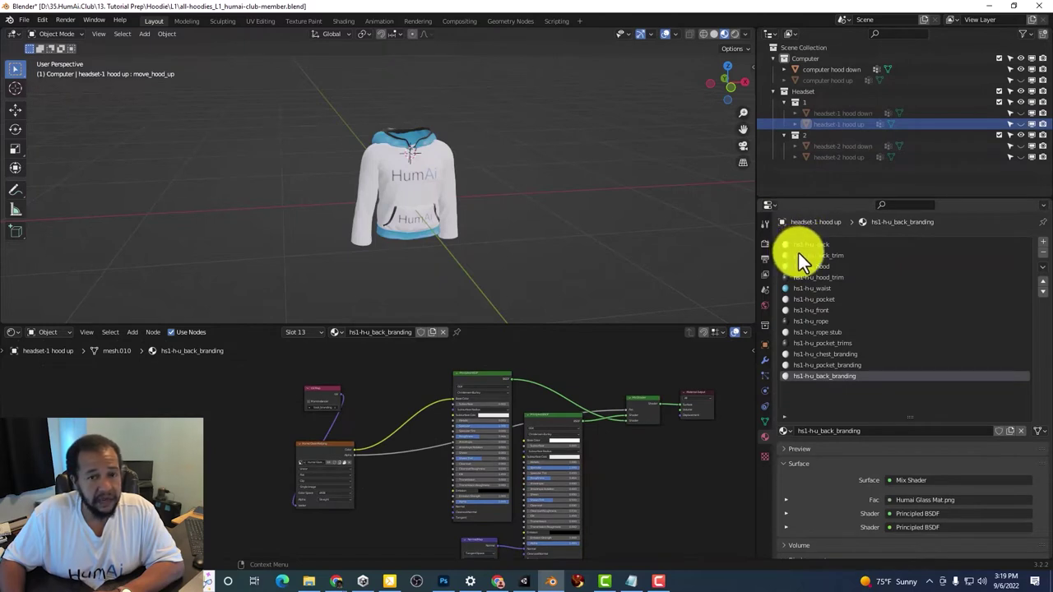
click(842, 146)
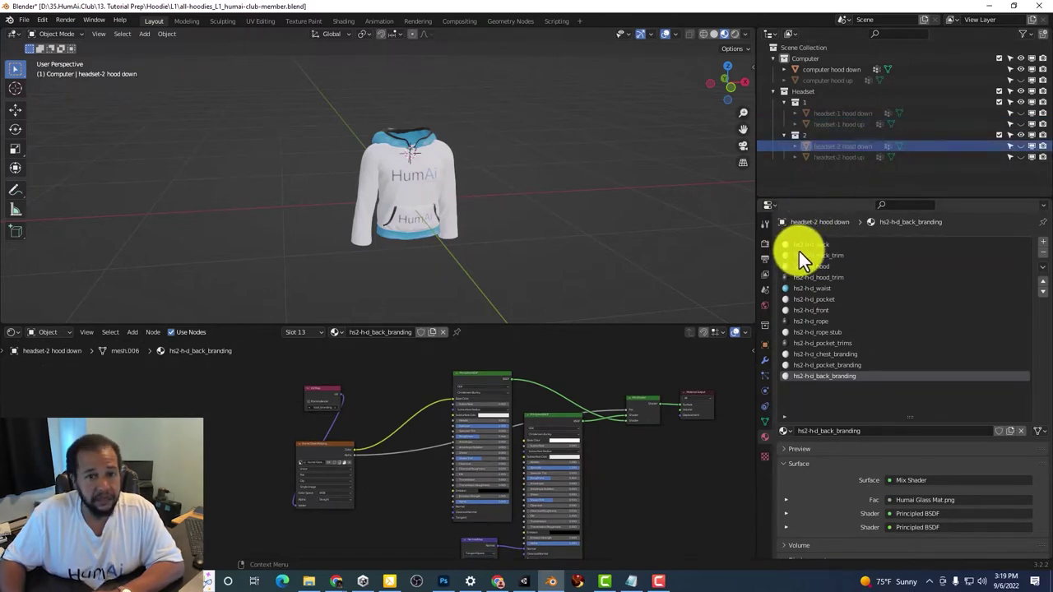
click(844, 157)
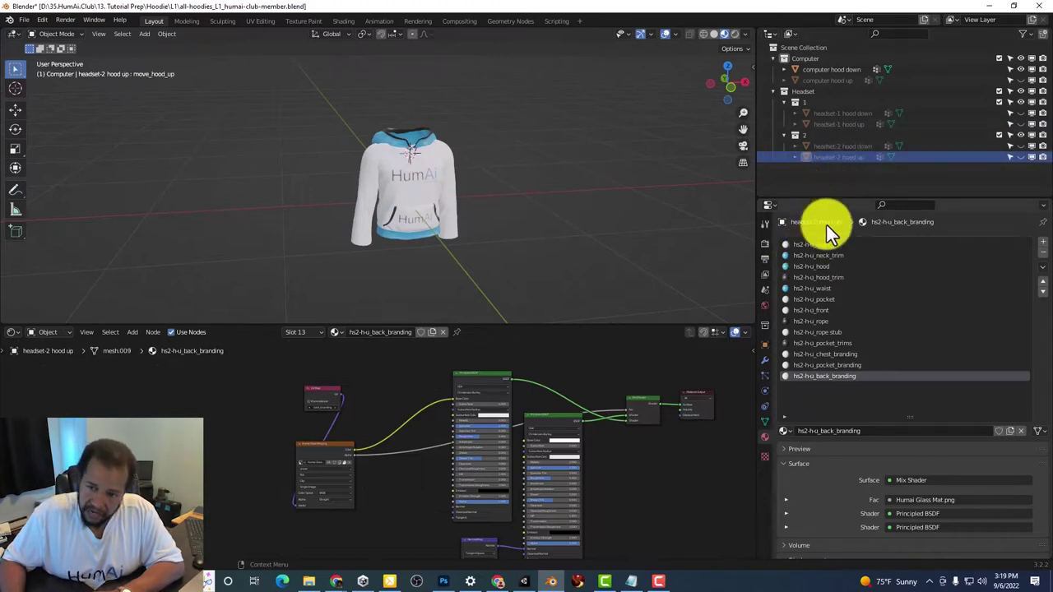
Revisit the headset-1 hood up materials, then return to the computer hood down hoodie.
click(839, 70)
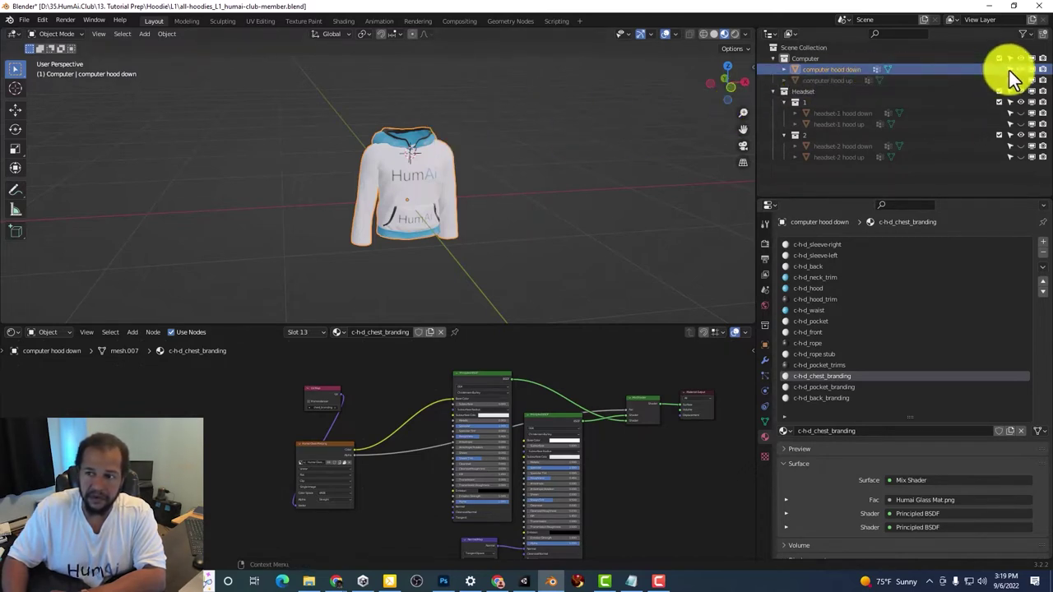
click(864, 124)
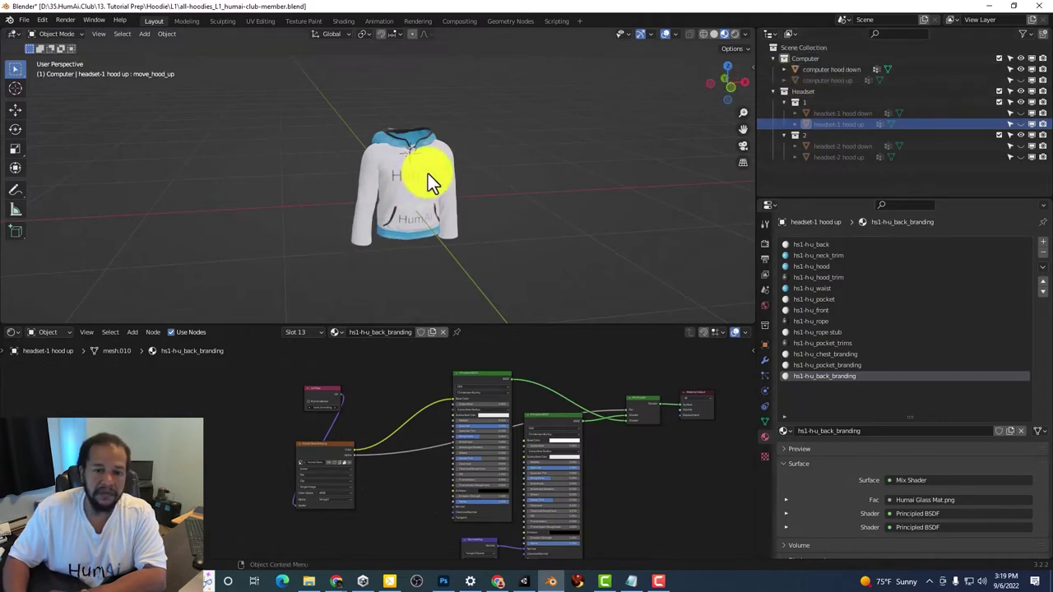
middle_drag(427, 173, 582, 154)
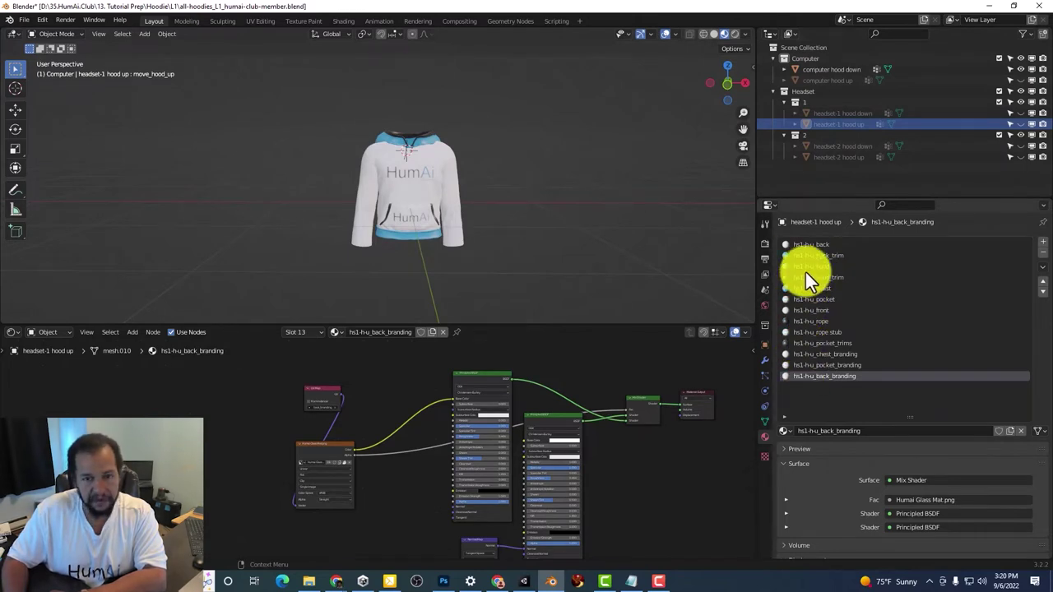
click(841, 69)
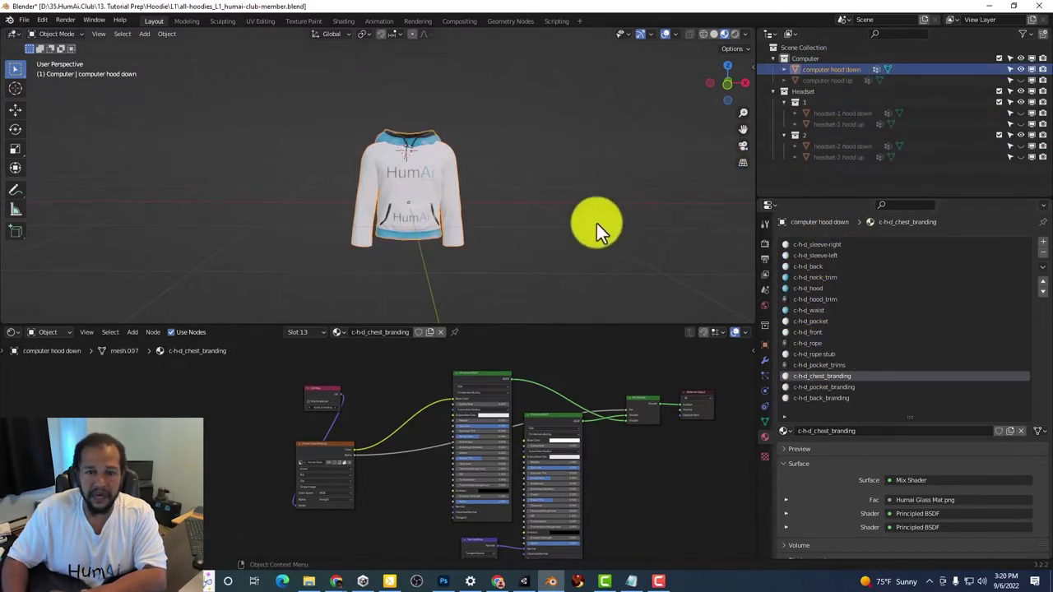
middle_drag(424, 164, 468, 172)
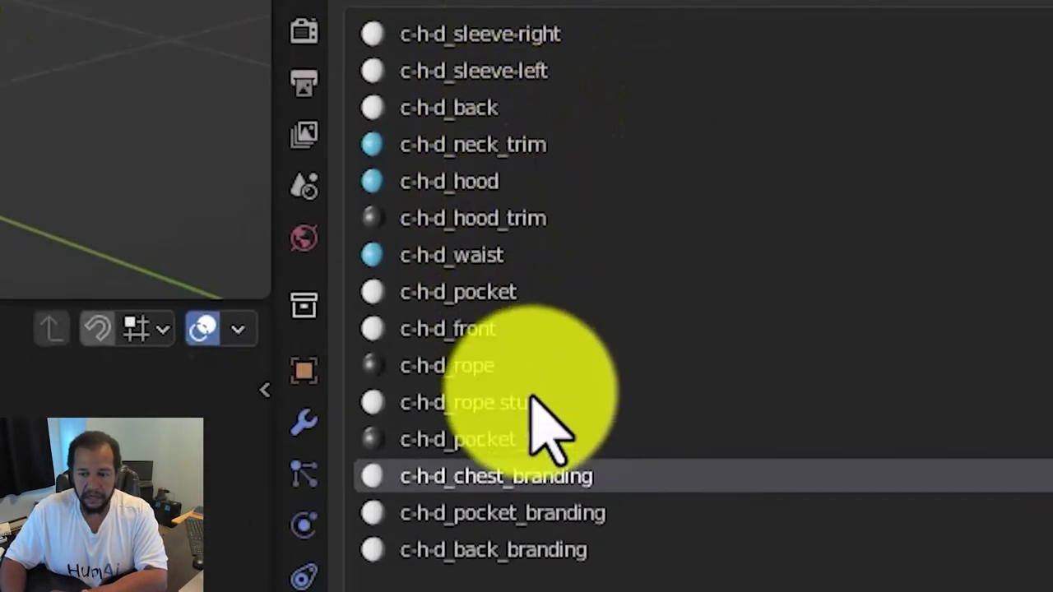
Select the c-h-d_sleeve-right material and zoom the node editor onto its Principled BSDF.
click(484, 36)
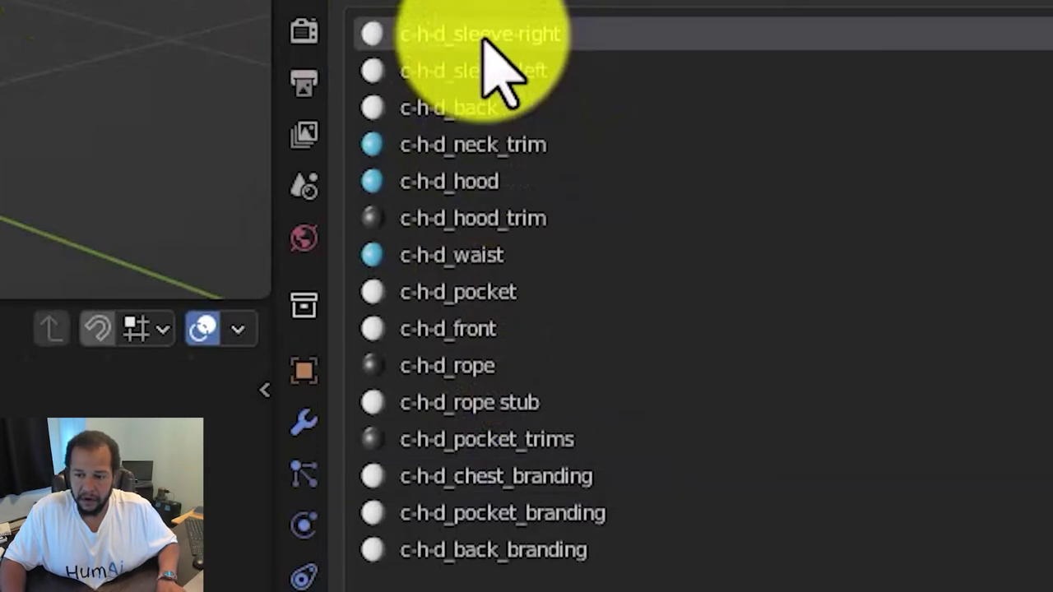
click(537, 478)
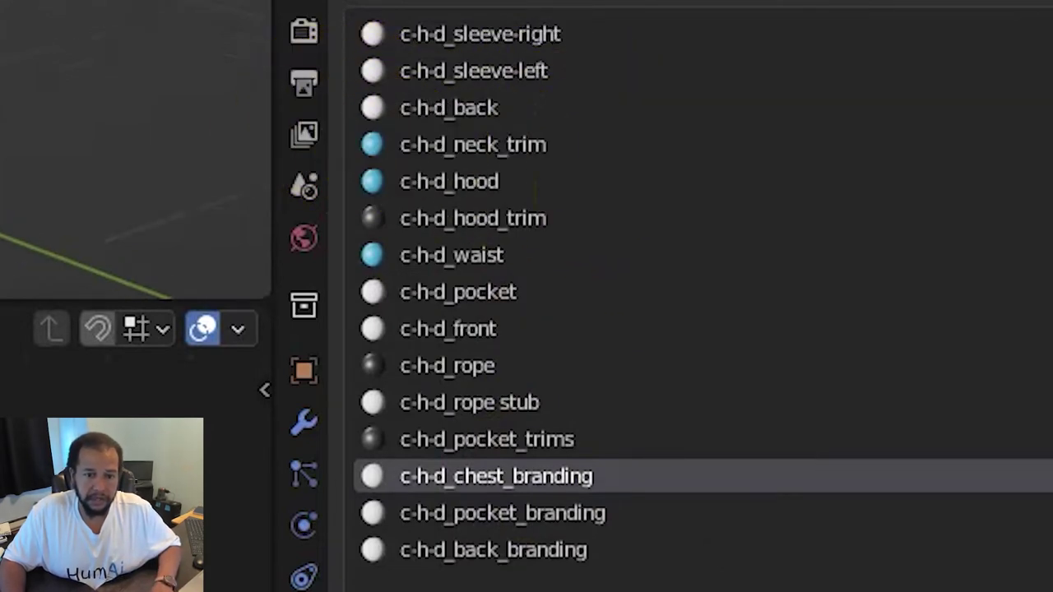
click(469, 37)
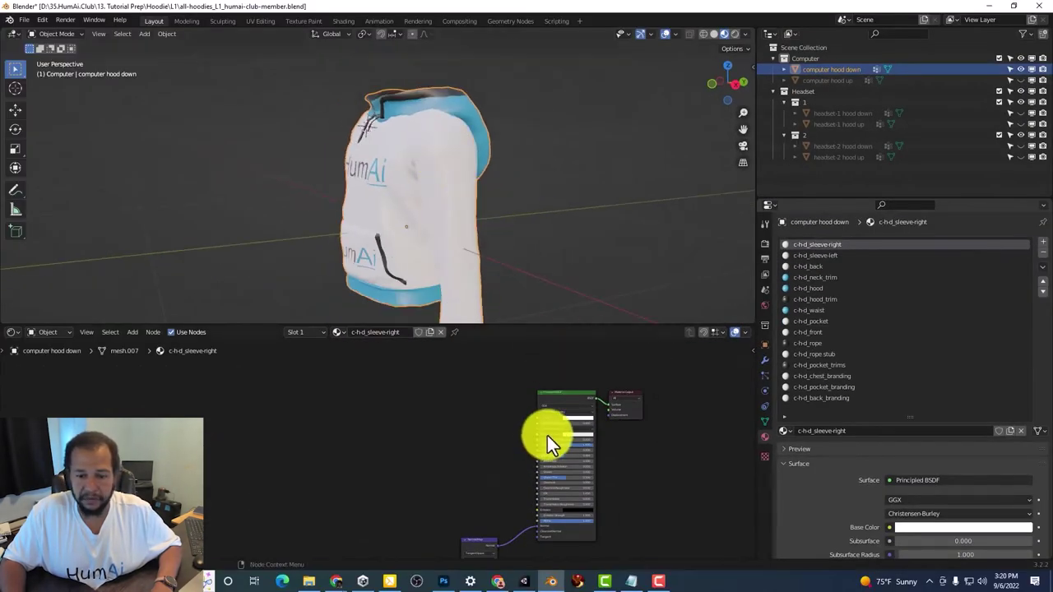
middle_drag(547, 435, 545, 403)
scroll(546, 404, up, 3)
middle_drag(419, 172, 532, 145)
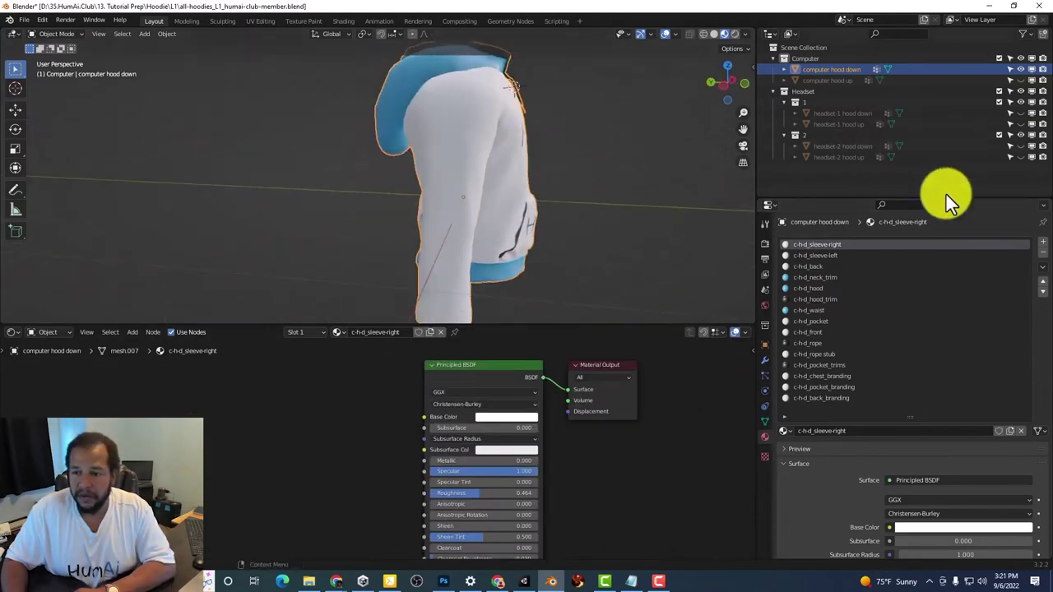
scroll(510, 412, up, 3)
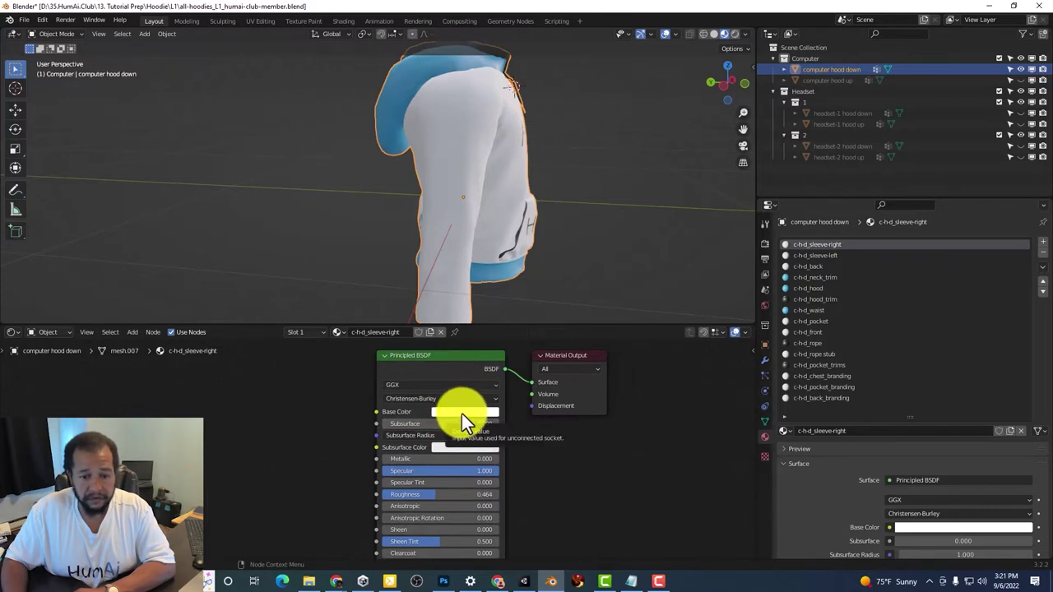
Set the right sleeve material's base colour to hex 36A0E1.
click(461, 413)
mouse_move(491, 286)
mouse_down()
mouse_move(465, 312)
mouse_move(471, 281)
mouse_up()
click(511, 348)
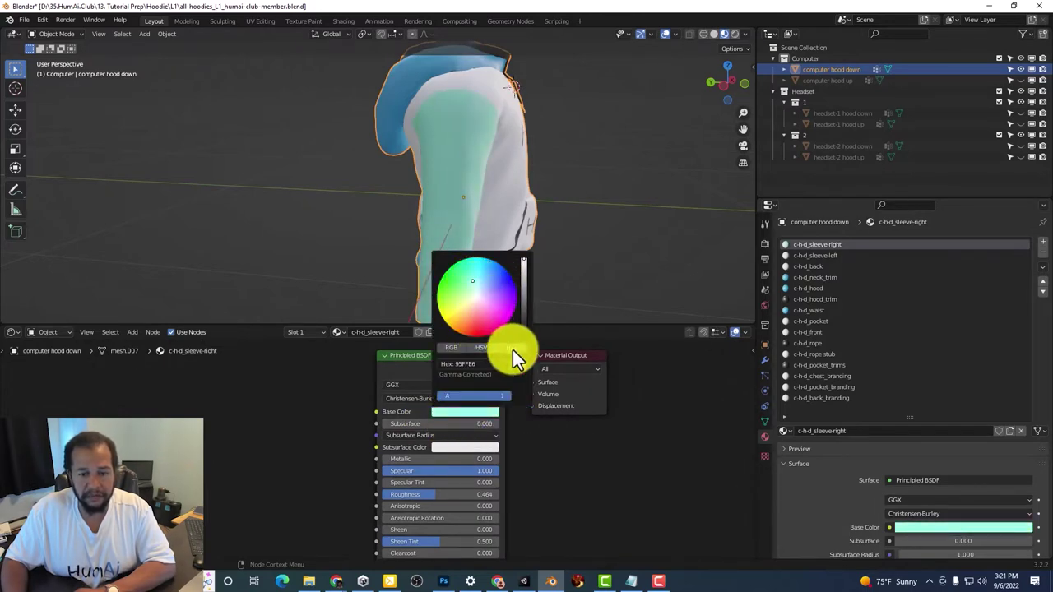
click(488, 364)
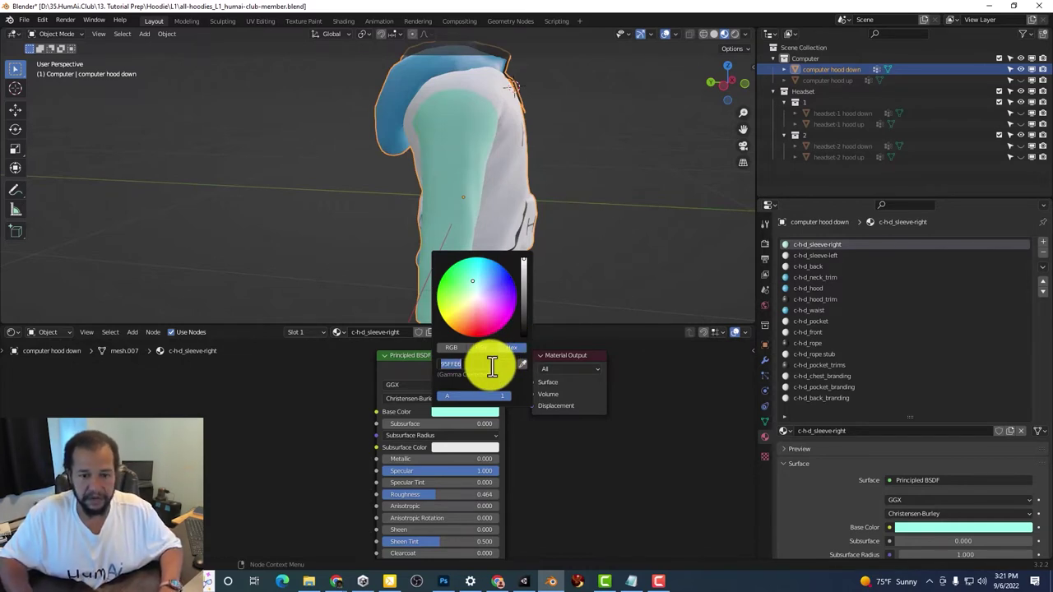
text(36a0e1)
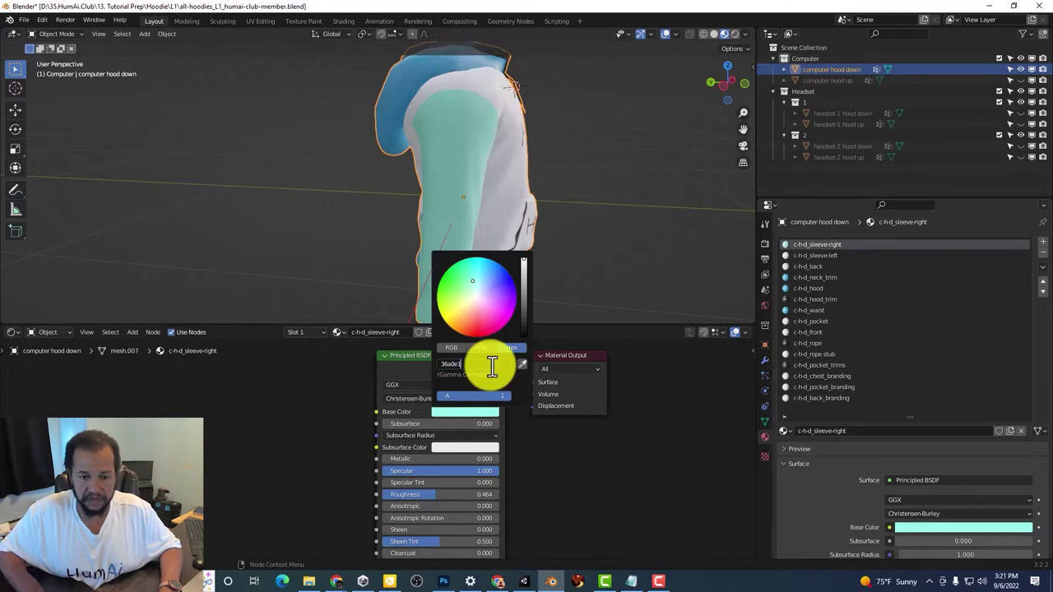
key(Return)
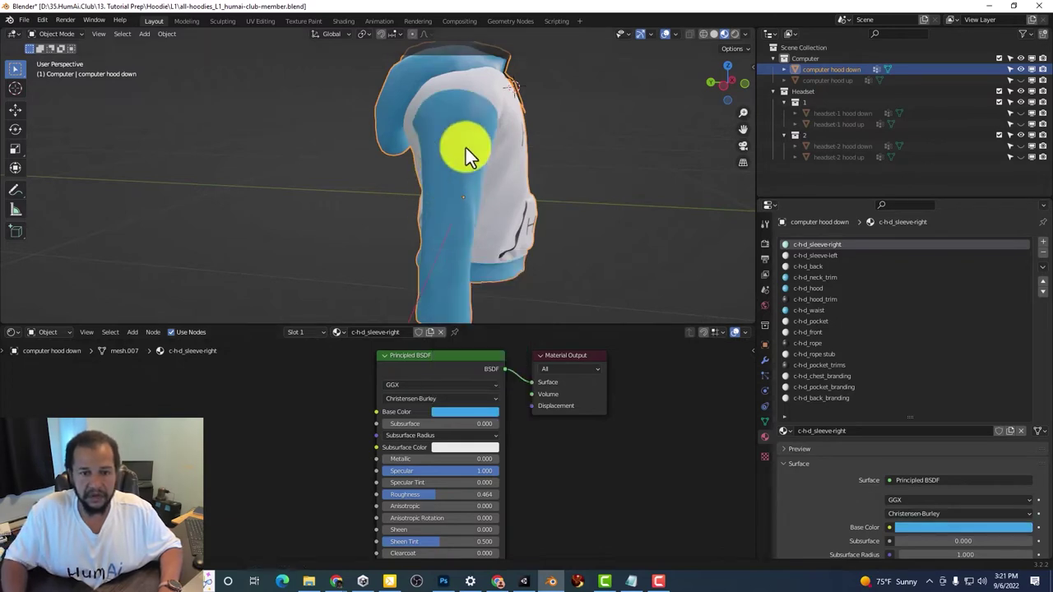
middle_drag(466, 150, 374, 148)
scroll(374, 148, down, 3)
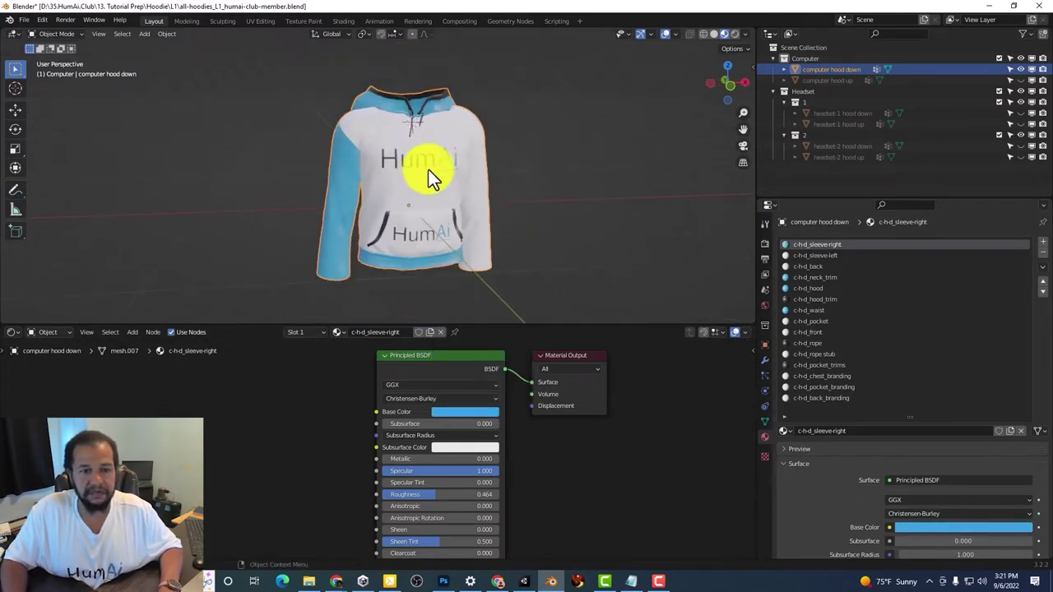
middle_drag(430, 171, 422, 178)
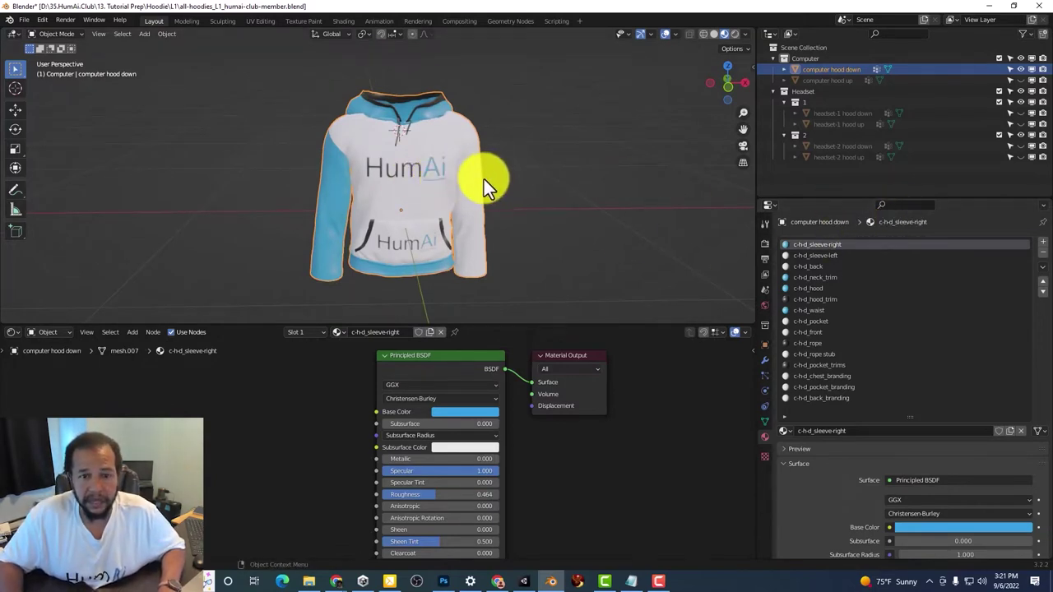
Set the c-h-d_sleeve-left material's base colour to hex 36A0E1 as well.
click(827, 255)
click(467, 415)
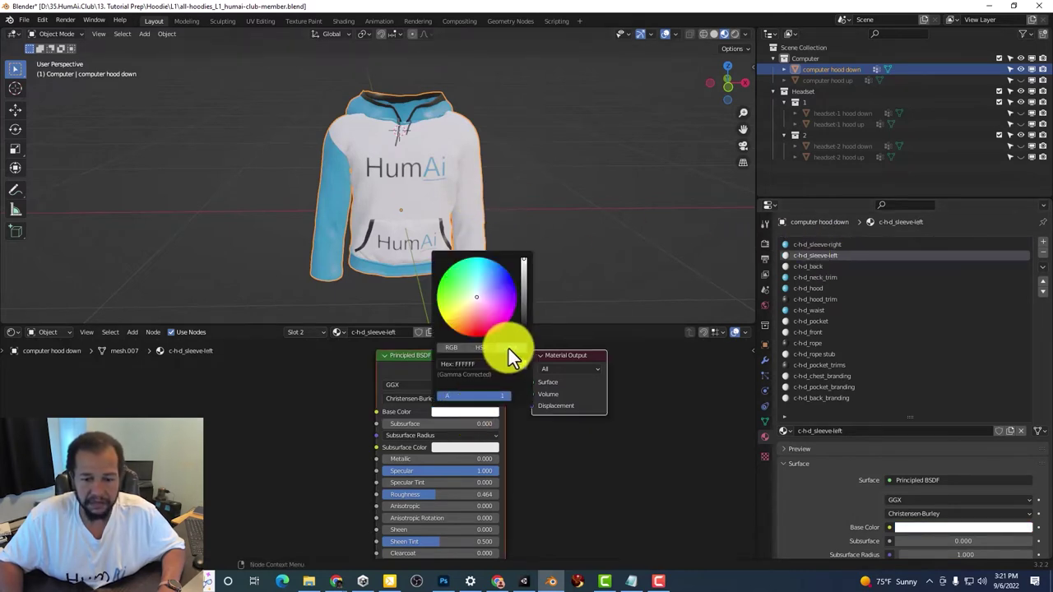
click(484, 366)
text(36ace1)
key(Return)
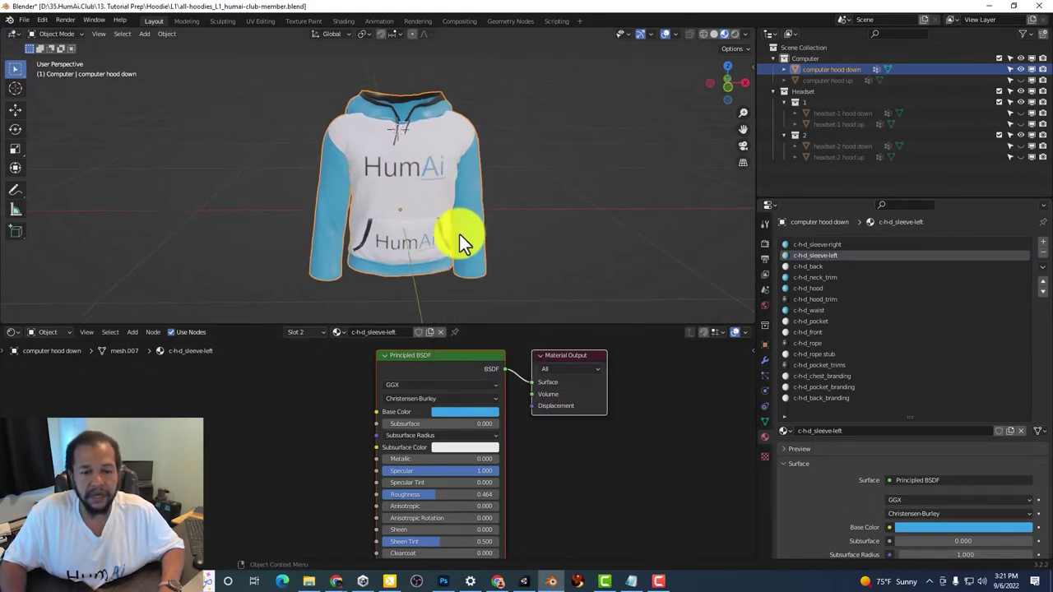
click(472, 409)
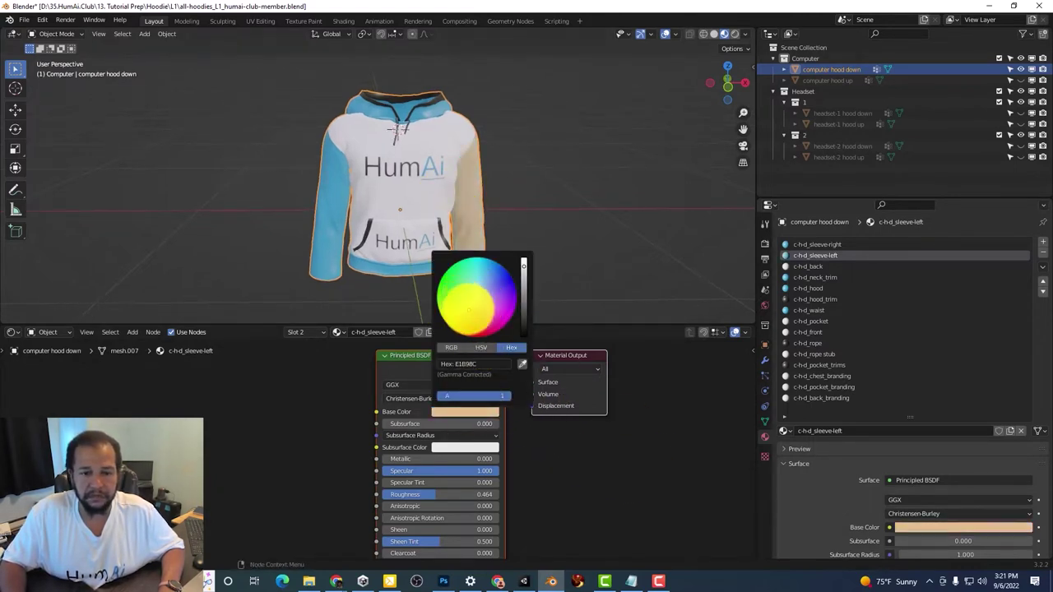
mouse_move(469, 292)
mouse_down()
mouse_move(473, 261)
mouse_move(485, 284)
mouse_up()
text(36a0e1)
key(Return)
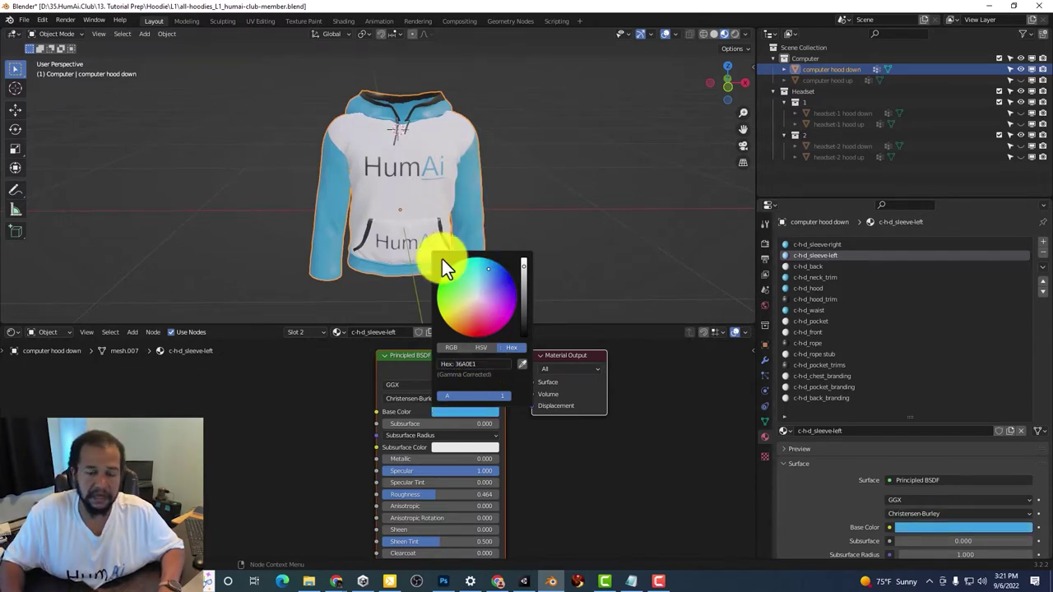
Show the c-h-d_chest_branding node graph and zoom in on the chest logo.
middle_drag(491, 143, 442, 143)
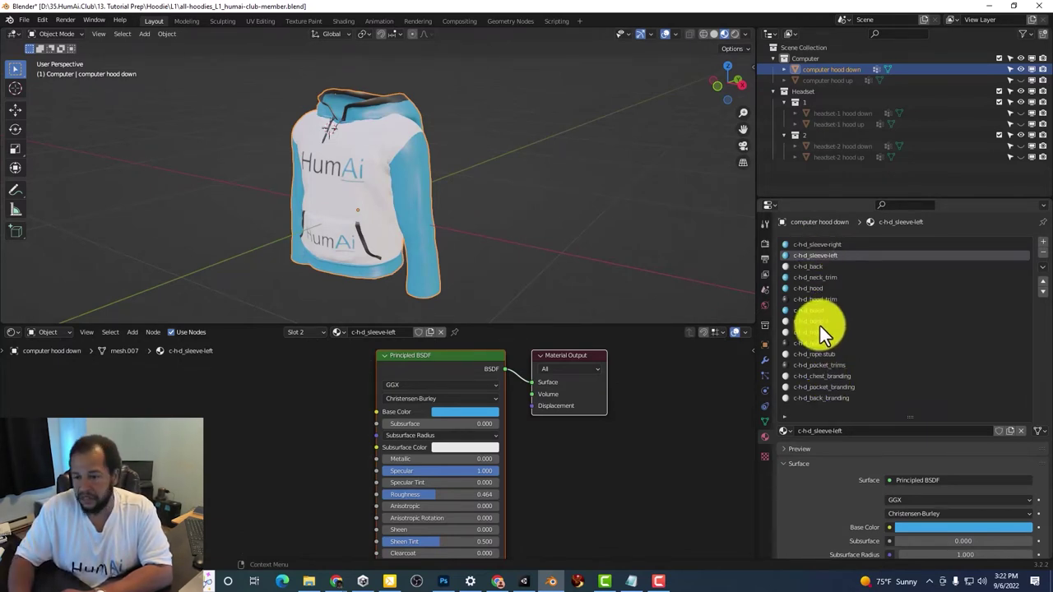
middle_drag(375, 134, 514, 148)
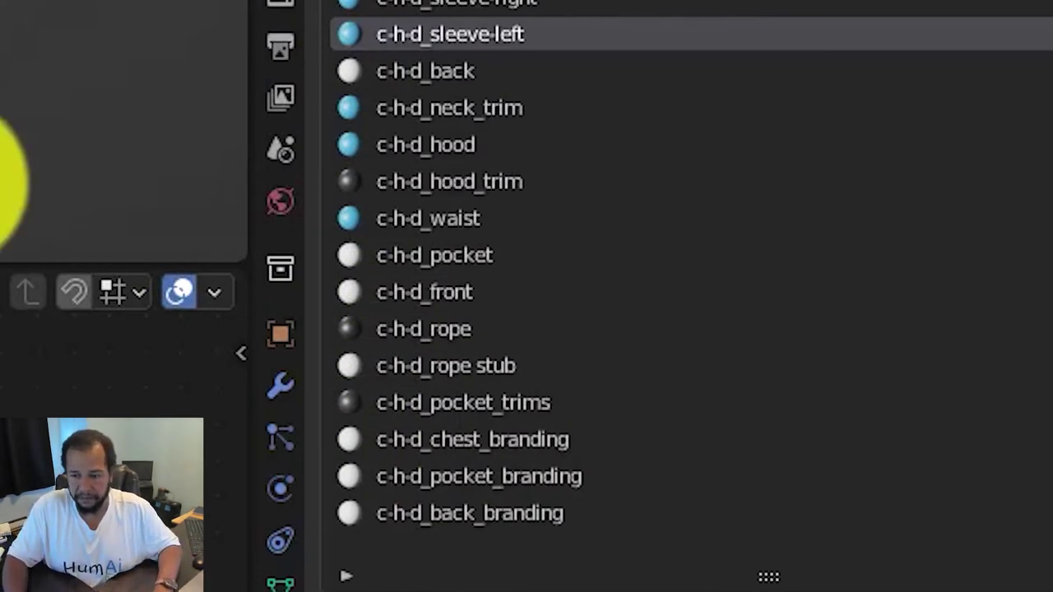
click(492, 443)
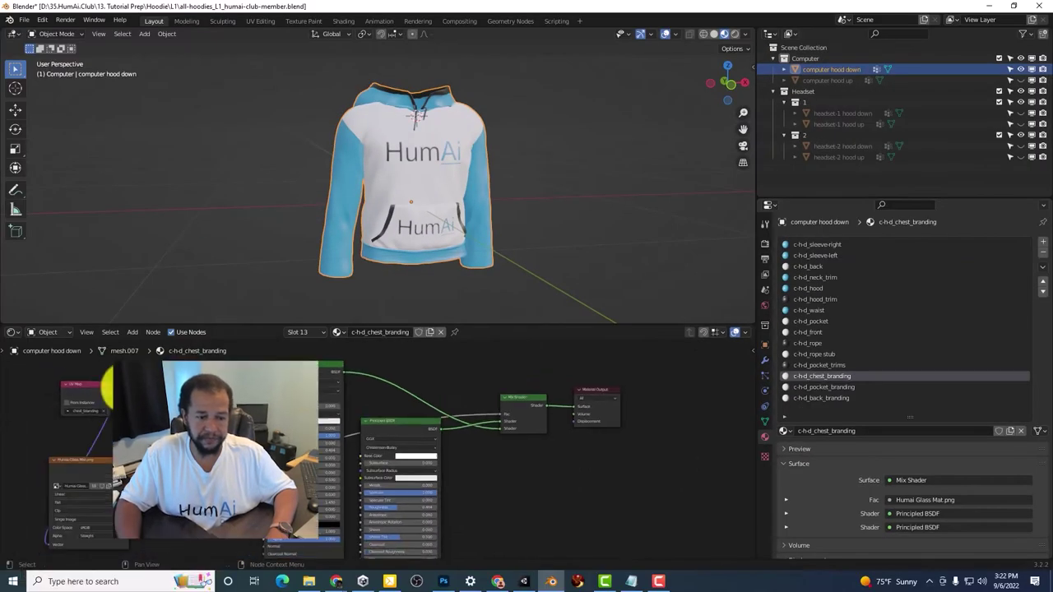
middle_drag(127, 389, 317, 371)
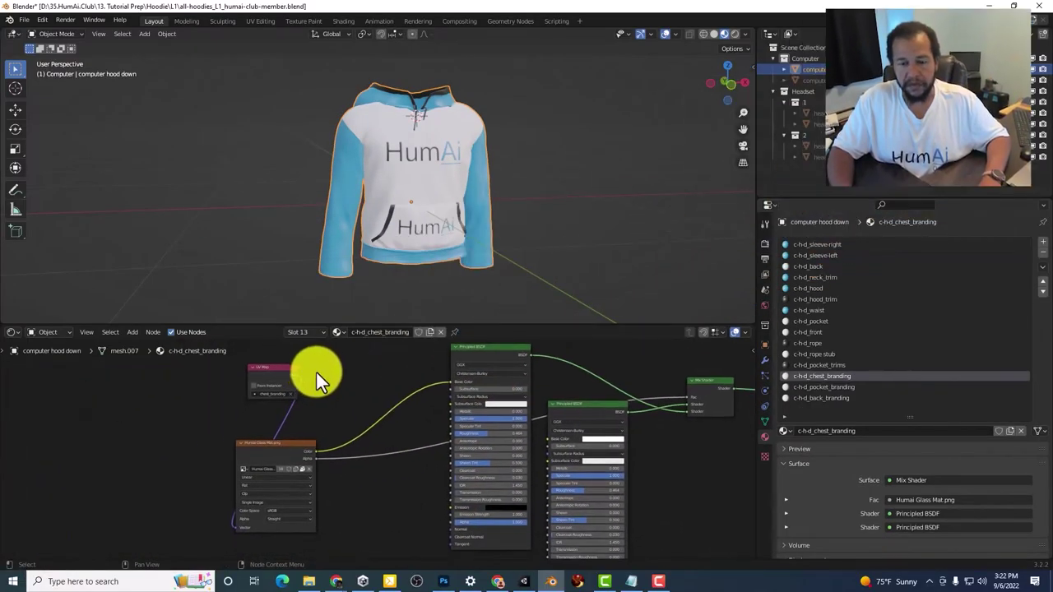
click(840, 391)
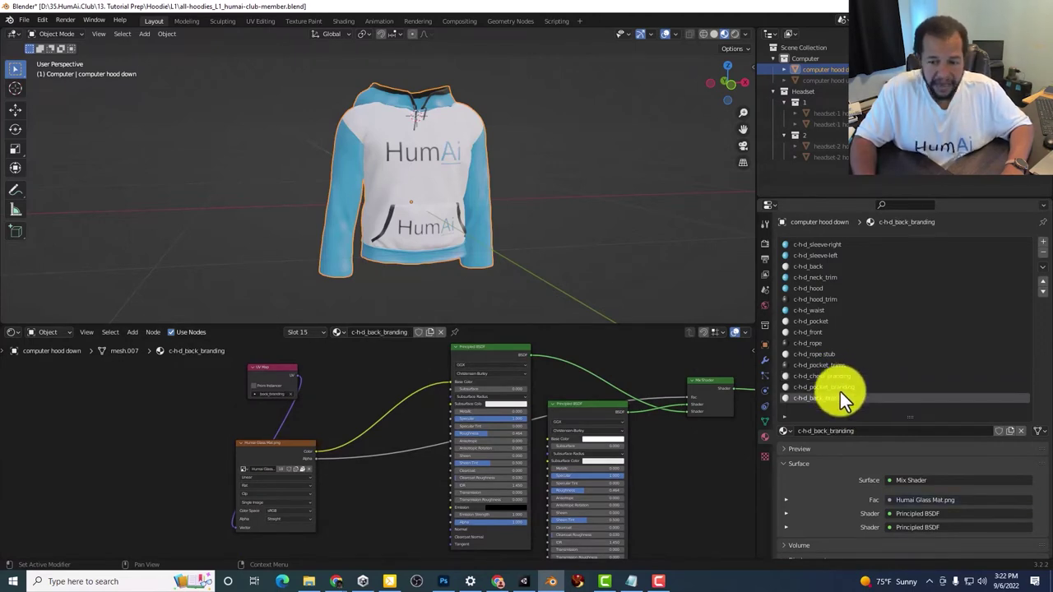
click(839, 376)
scroll(497, 136, up, 3)
scroll(487, 145, up, 3)
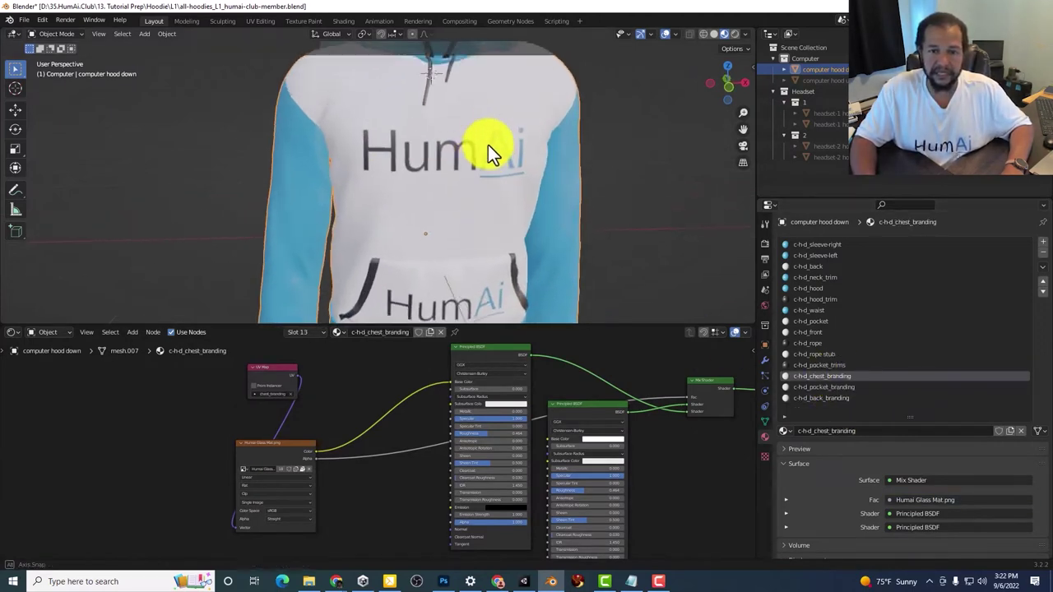
In Edit Mode, select the chest-branding material's faces and activate the chest_branding UV map.
click(58, 34)
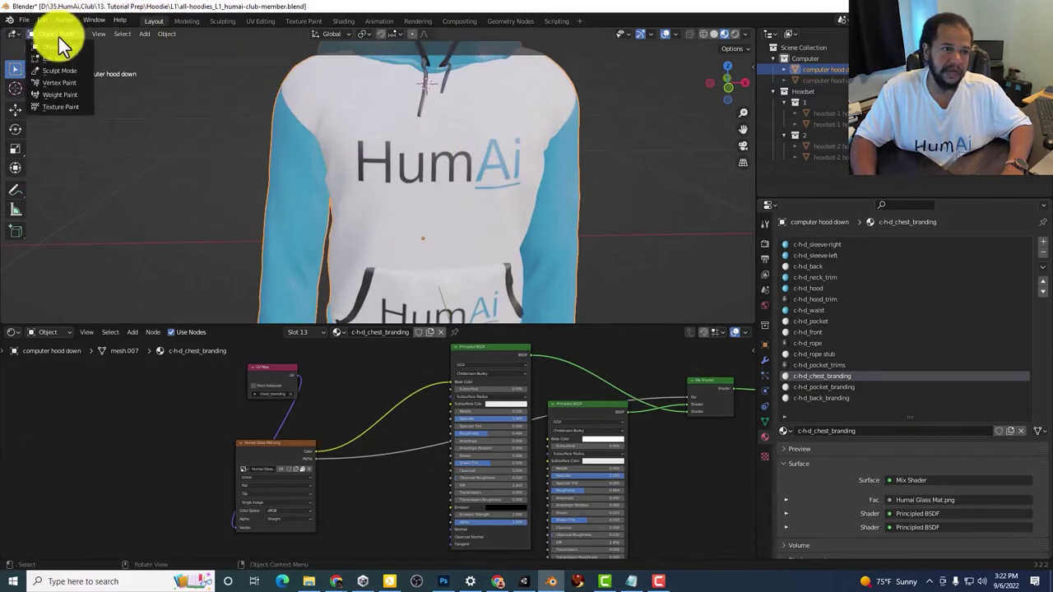
click(58, 55)
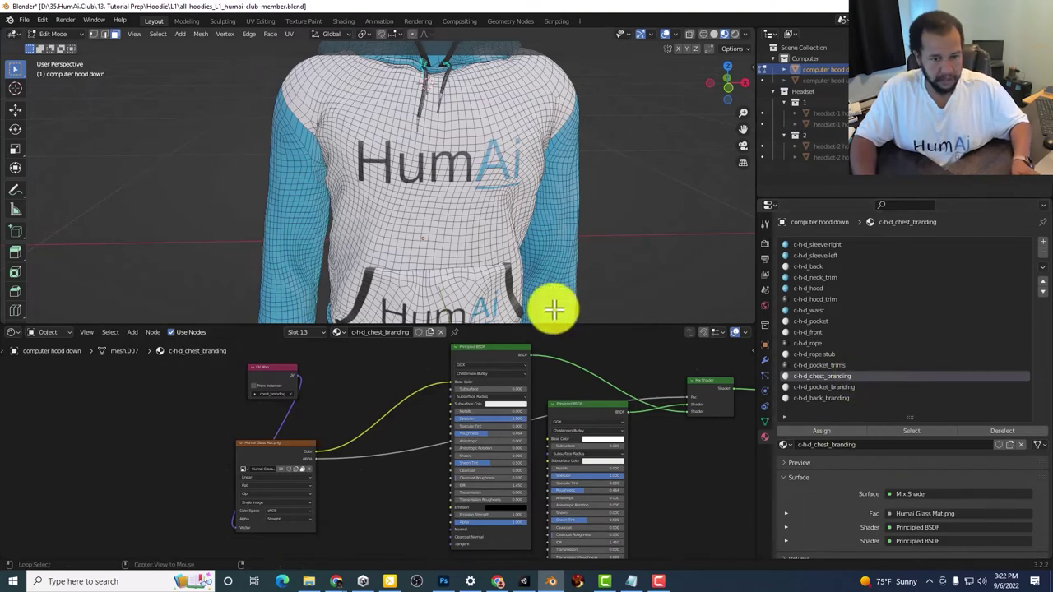
click(918, 432)
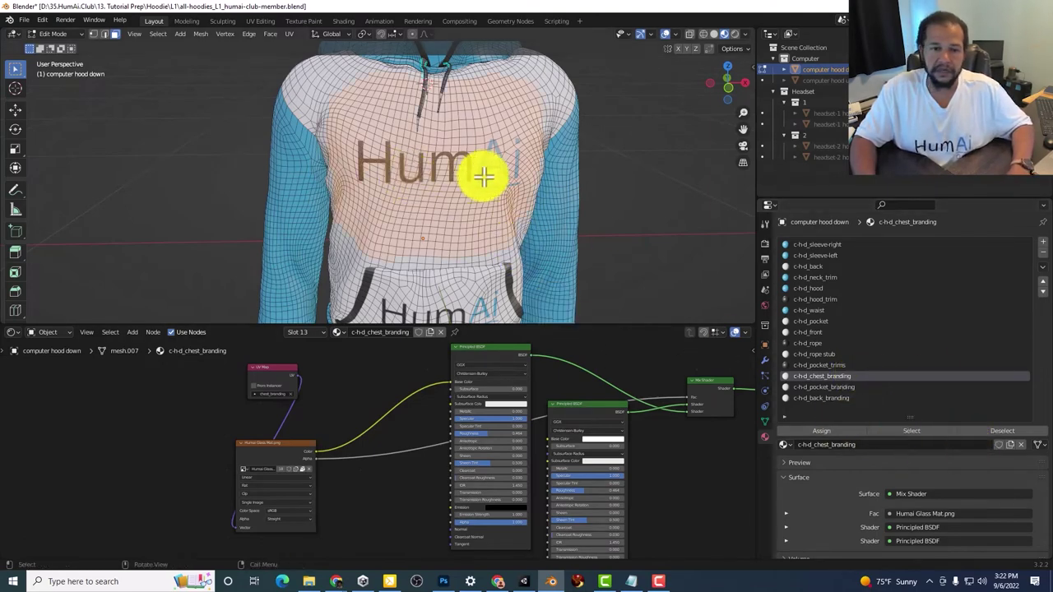
mouse_move(481, 172)
middle_down()
mouse_move(454, 160)
mouse_move(476, 173)
mouse_move(408, 169)
mouse_move(492, 174)
middle_up()
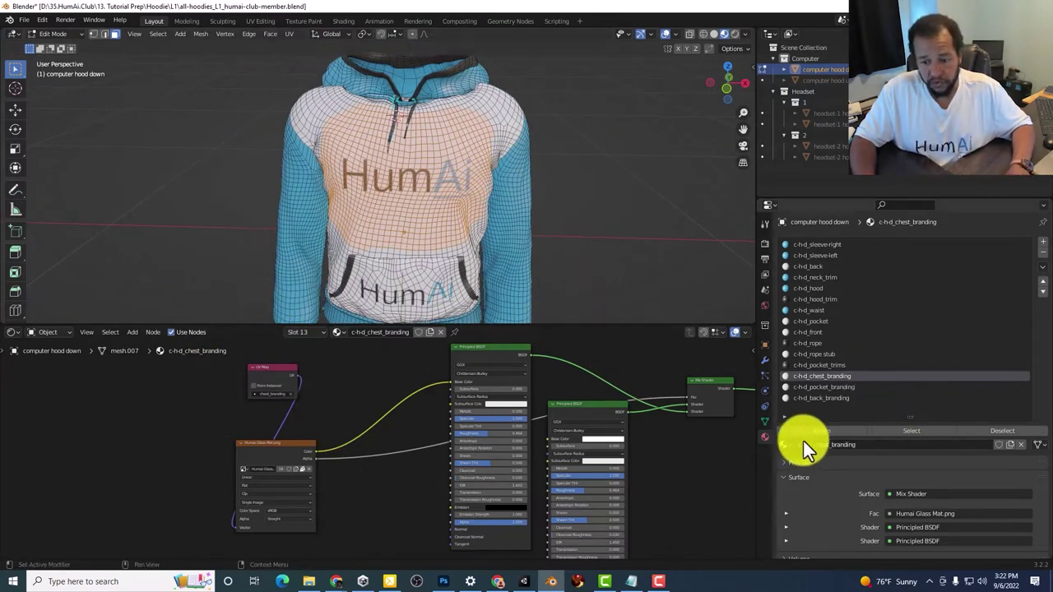
click(767, 421)
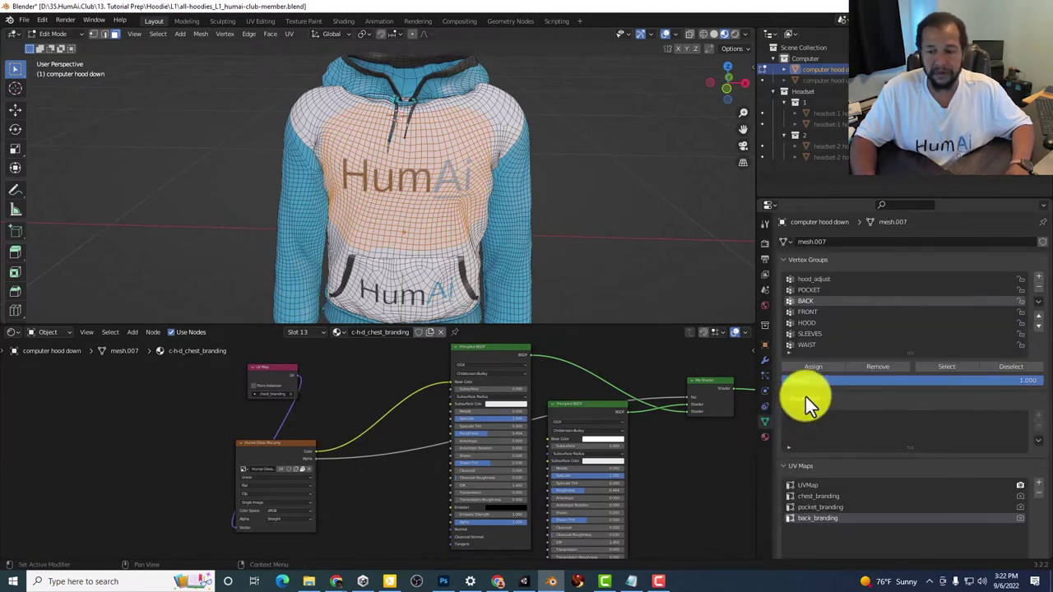
scroll(870, 411, down, 4)
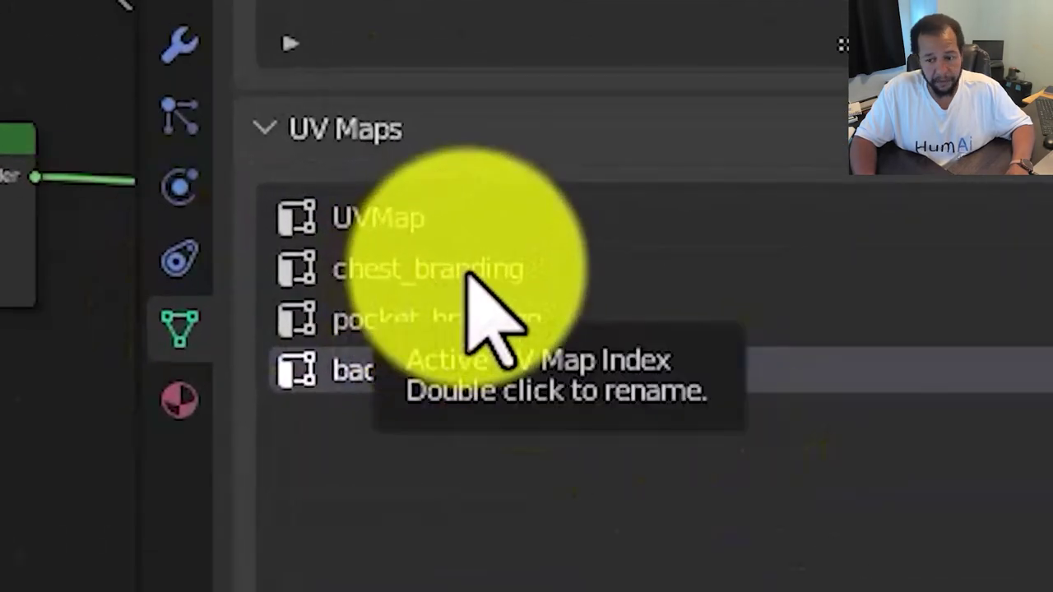
click(703, 361)
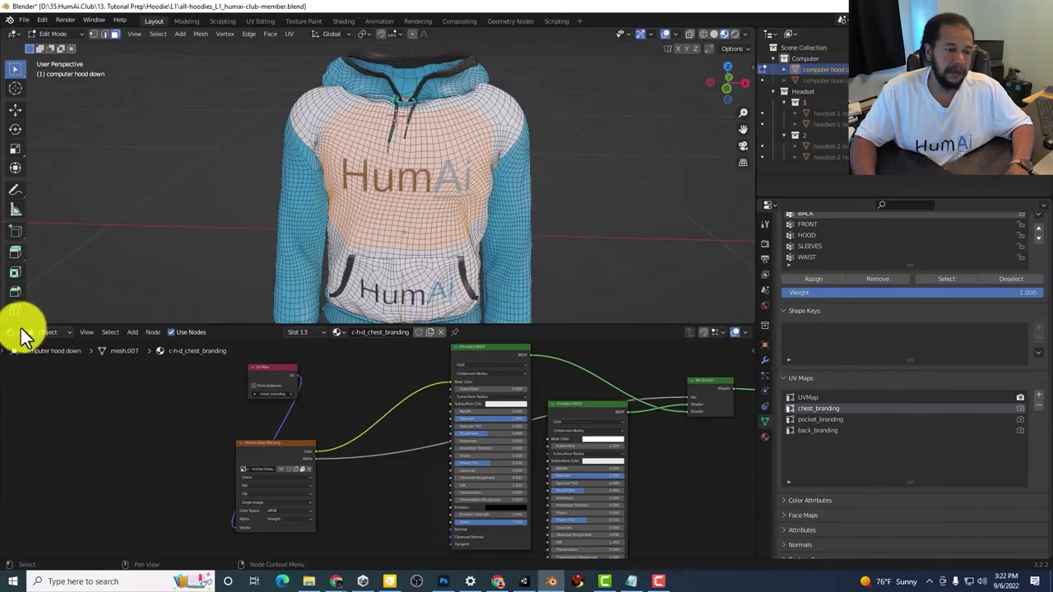
Turn the lower panel into a UV Editor showing Humai Glass Mat.png behind the UVs.
click(13, 332)
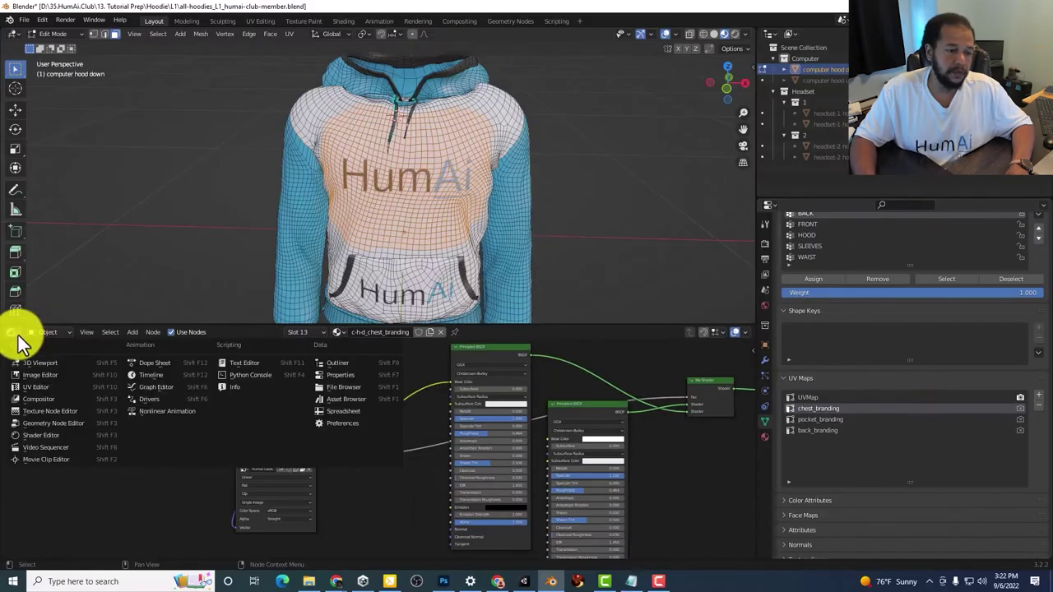
click(33, 387)
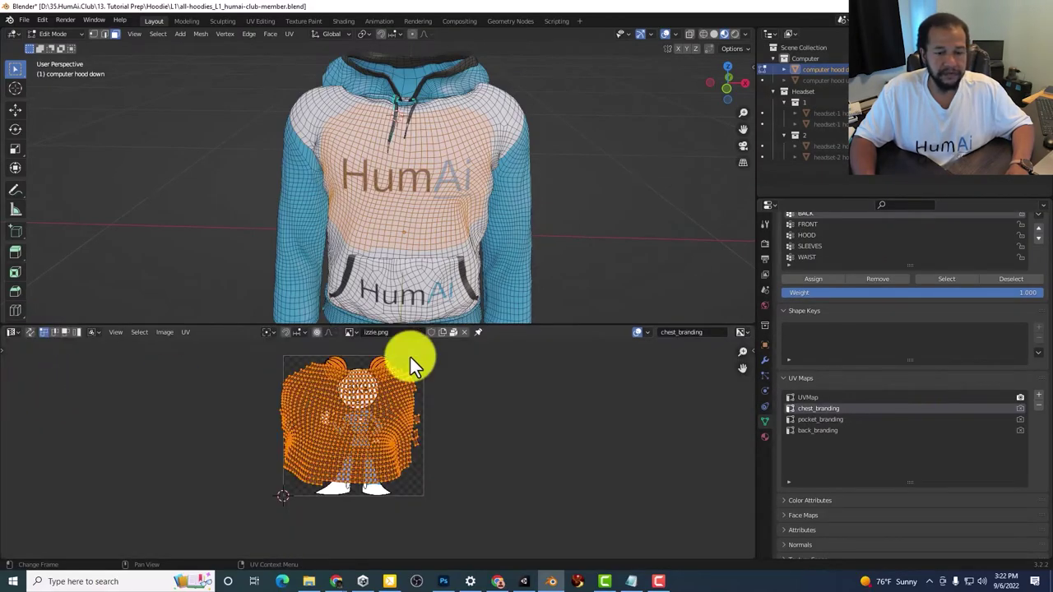
click(360, 333)
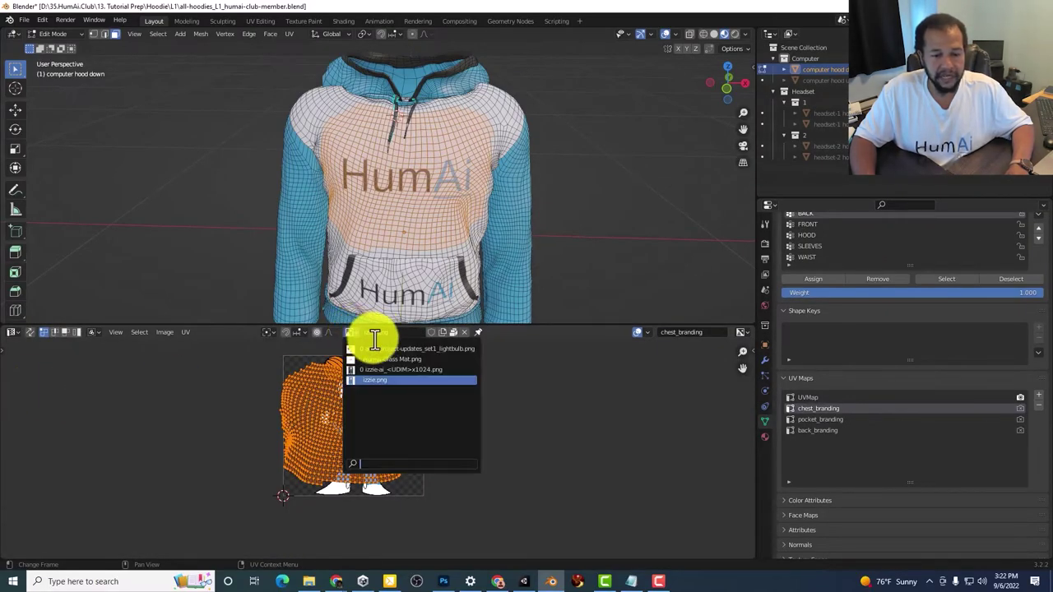
click(419, 359)
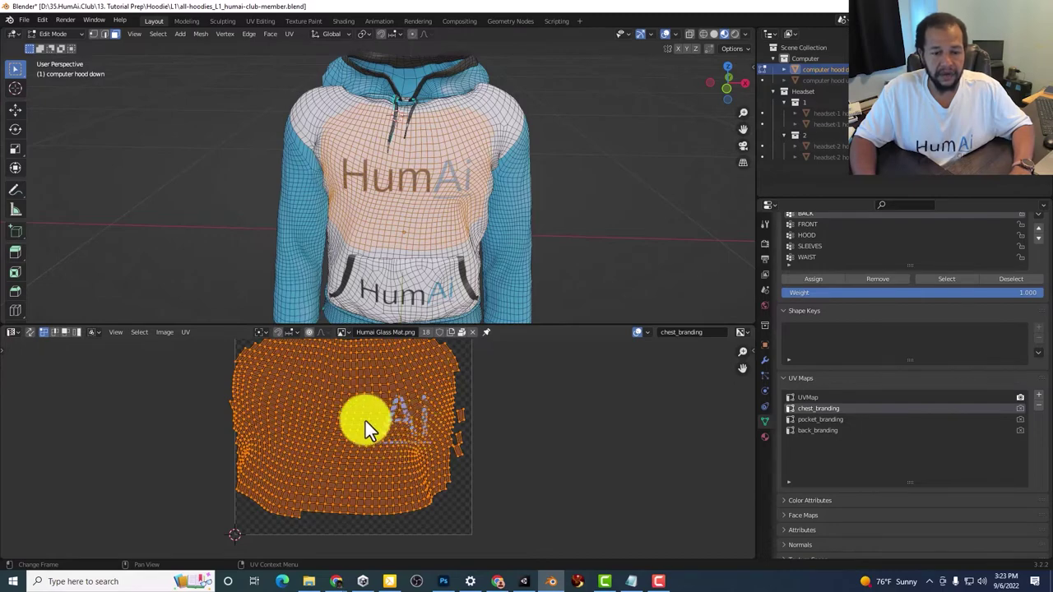
Scale up and shift the chest_branding UV island so the chest logo shrinks.
key(s)
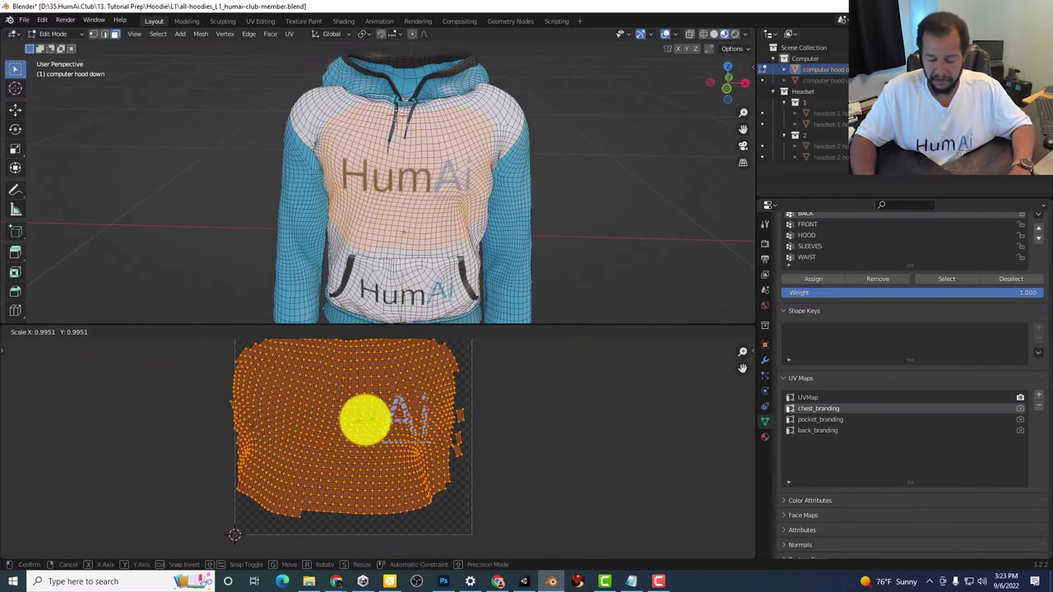
click(364, 419)
key(g)
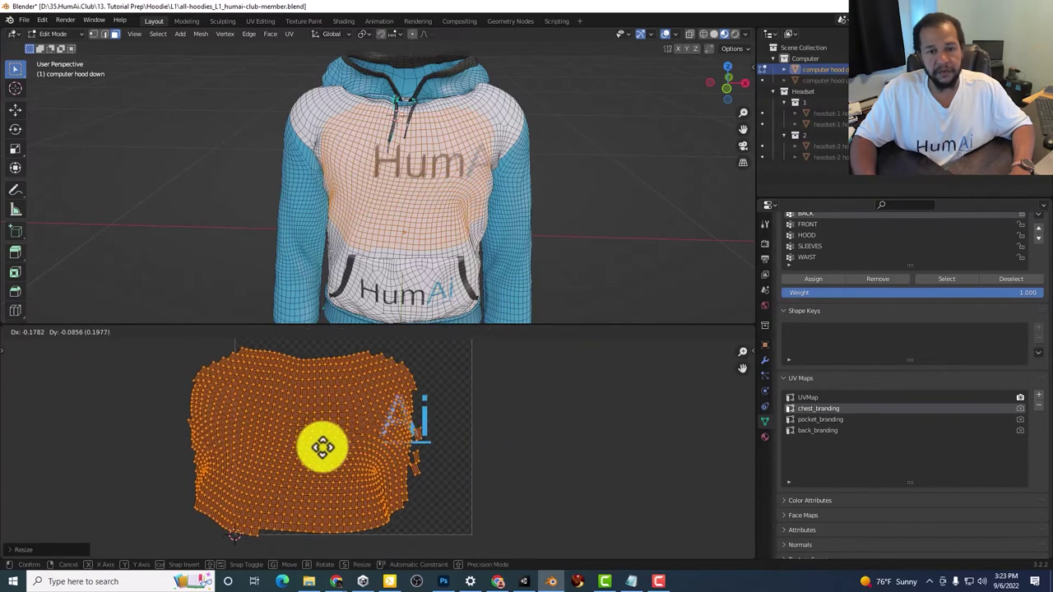
click(353, 467)
key(s)
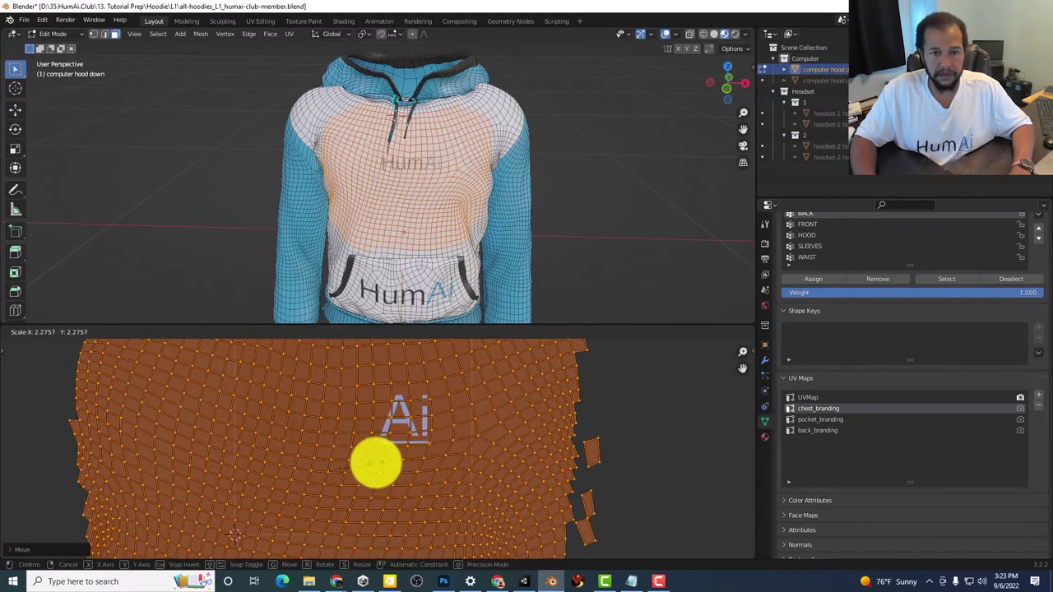
click(375, 463)
key(g)
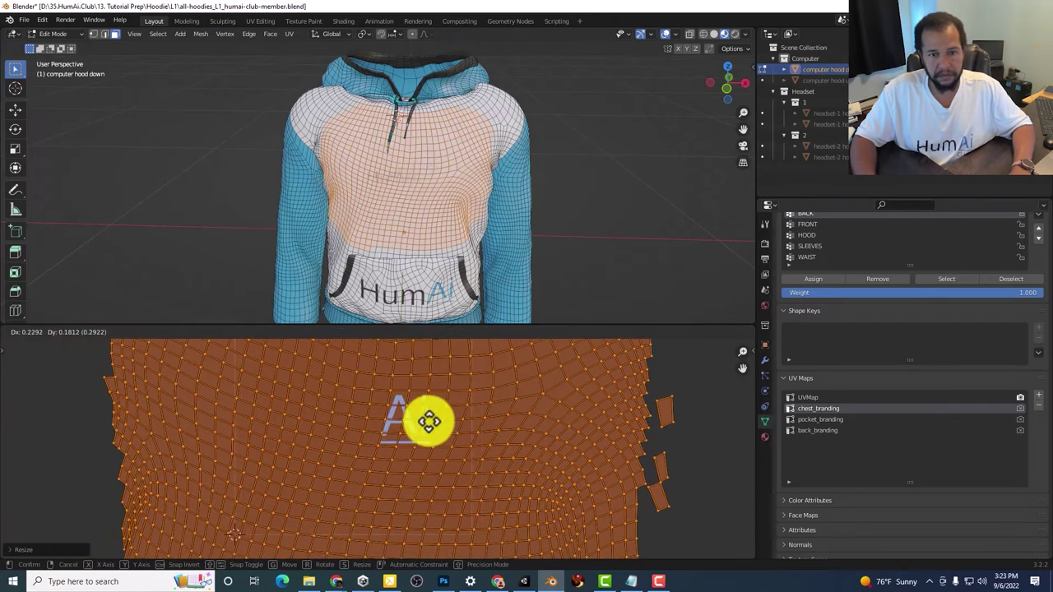
click(259, 501)
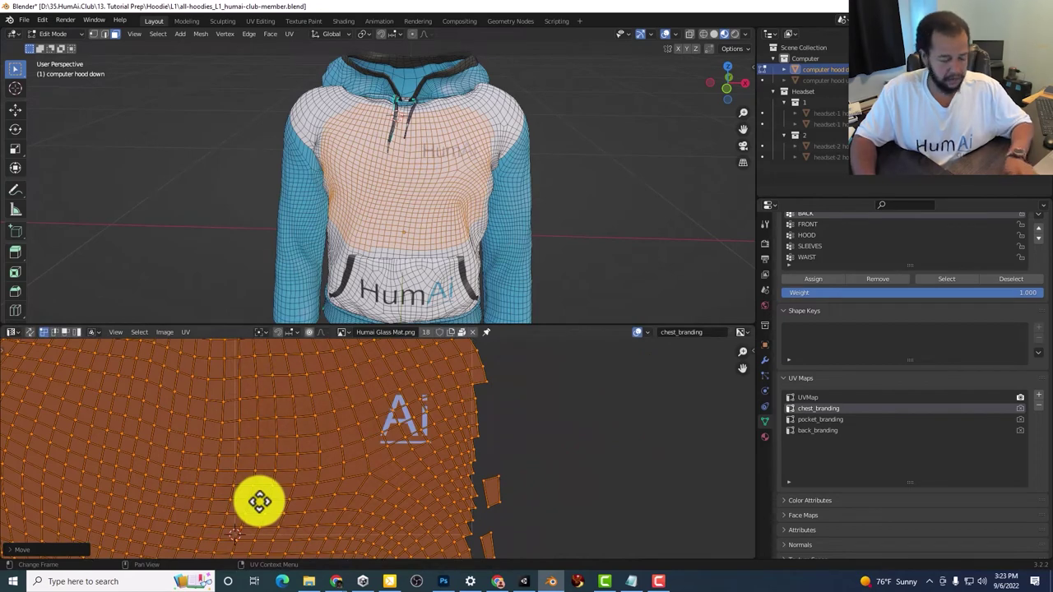
Save the blend file.
key(ctrl+s)
scroll(430, 428, down, 3)
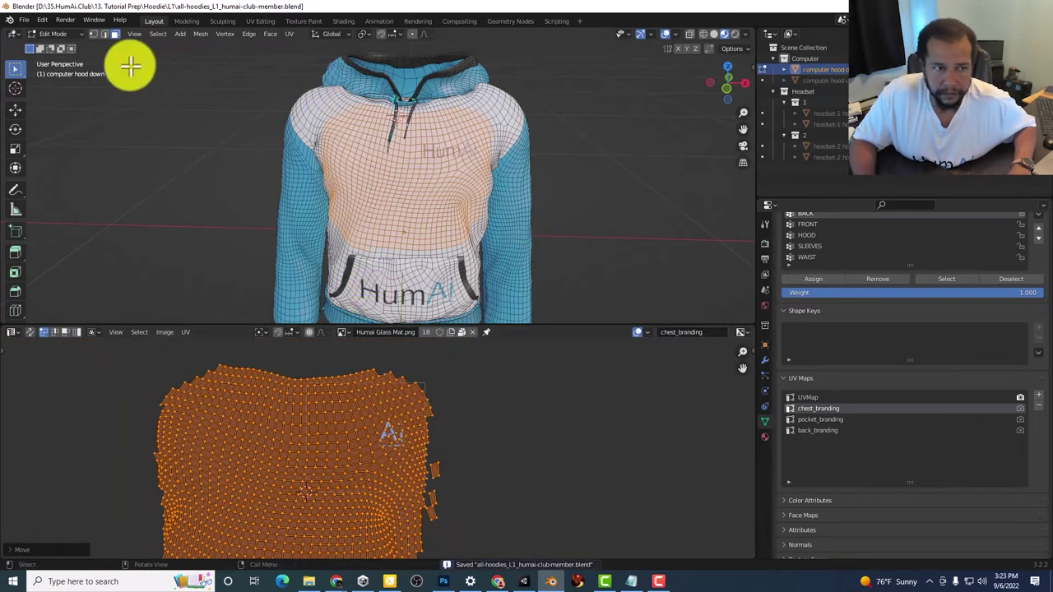
click(59, 34)
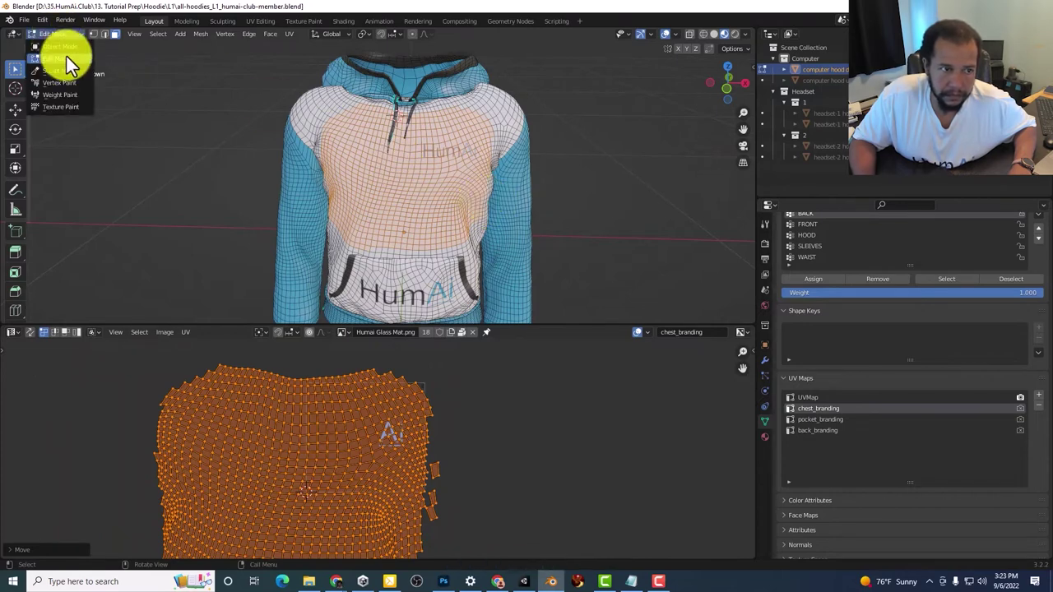
Return the hoodie to Object Mode.
click(54, 33)
click(53, 46)
scroll(479, 181, up, 3)
scroll(543, 174, down, 4)
scroll(532, 171, down, 2)
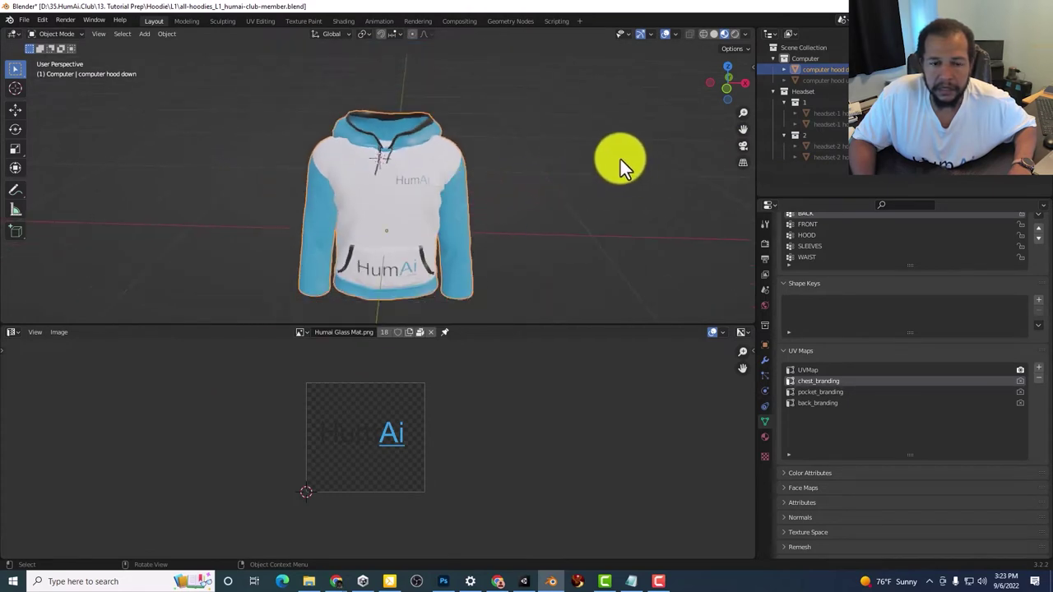
Select the c-h-d_pocket_branding material and make pocket_branding mesh.007's active UV map.
click(764, 437)
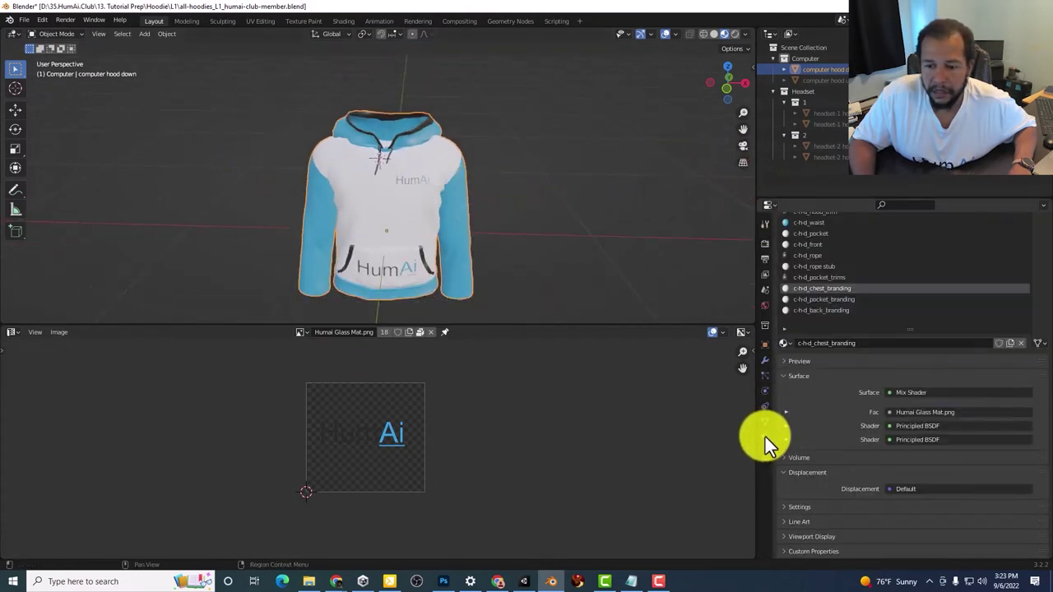
scroll(855, 296, up, 1)
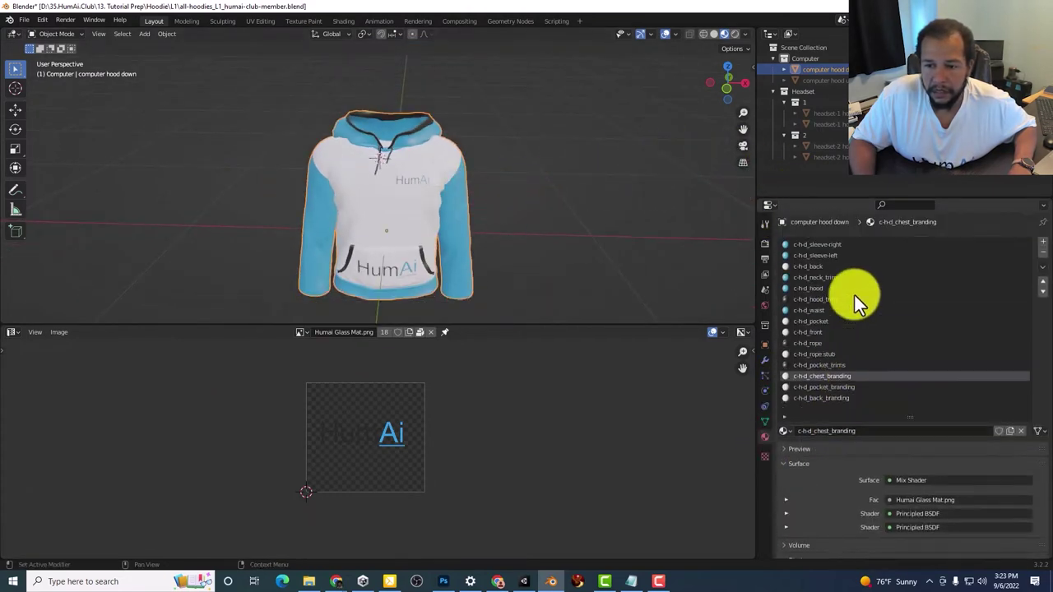
click(831, 387)
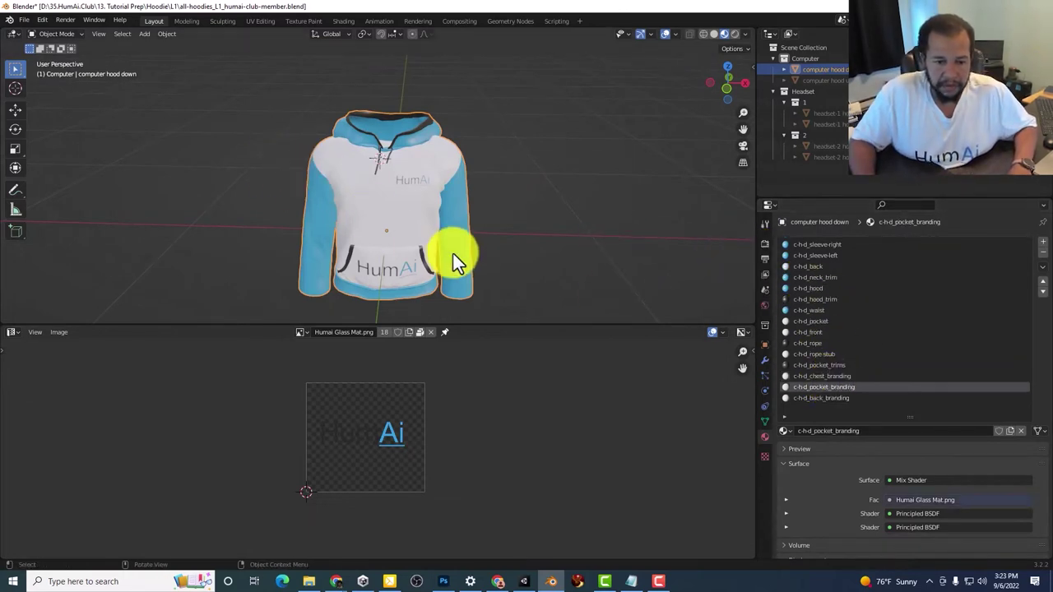
click(767, 422)
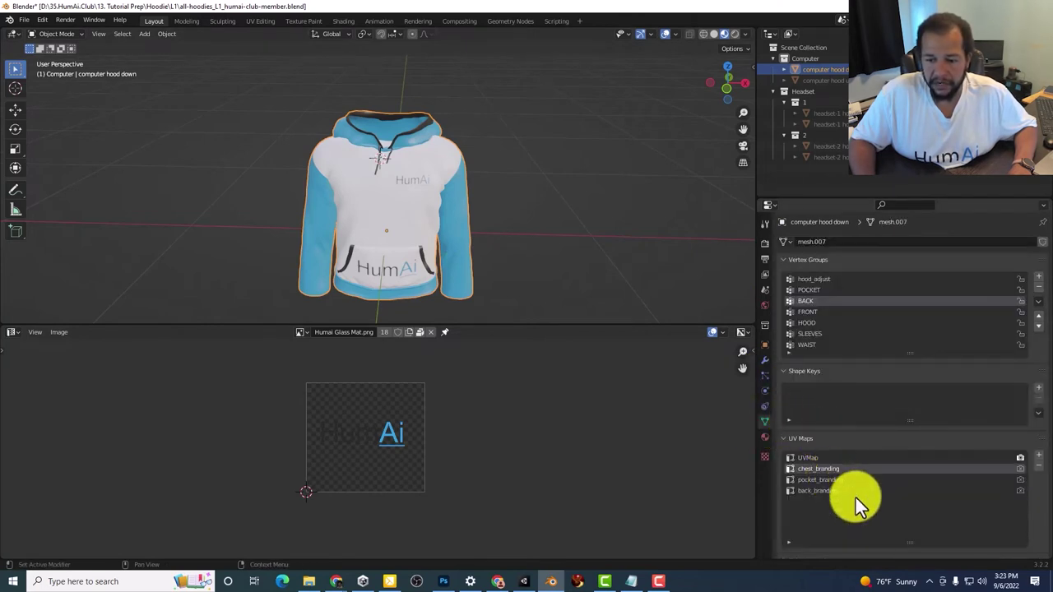
click(839, 480)
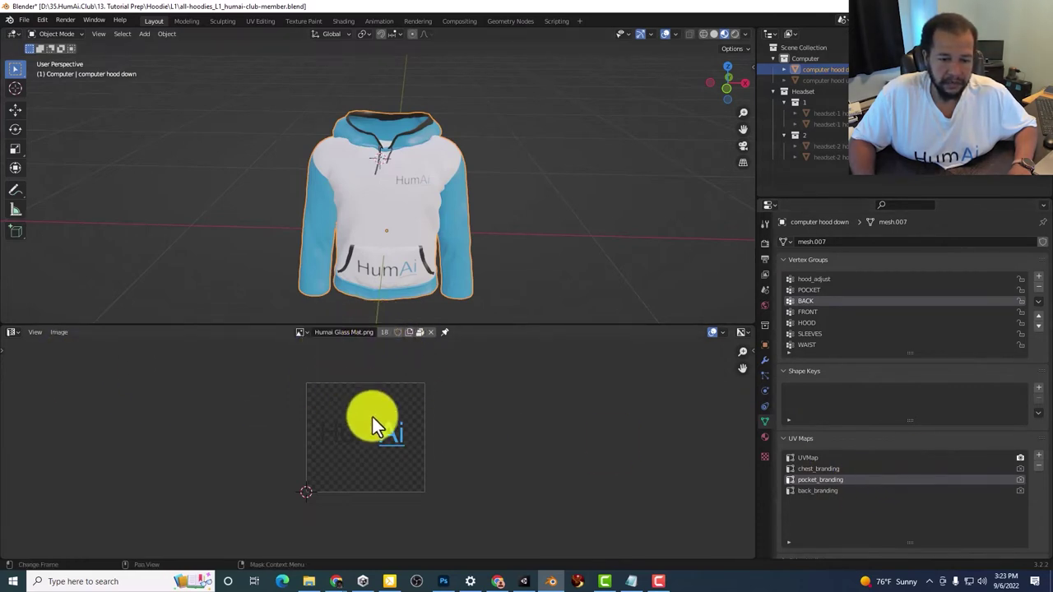
In Edit Mode, deselect all and select the faces assigned to c-hd_pocket_branding.
click(49, 31)
click(59, 59)
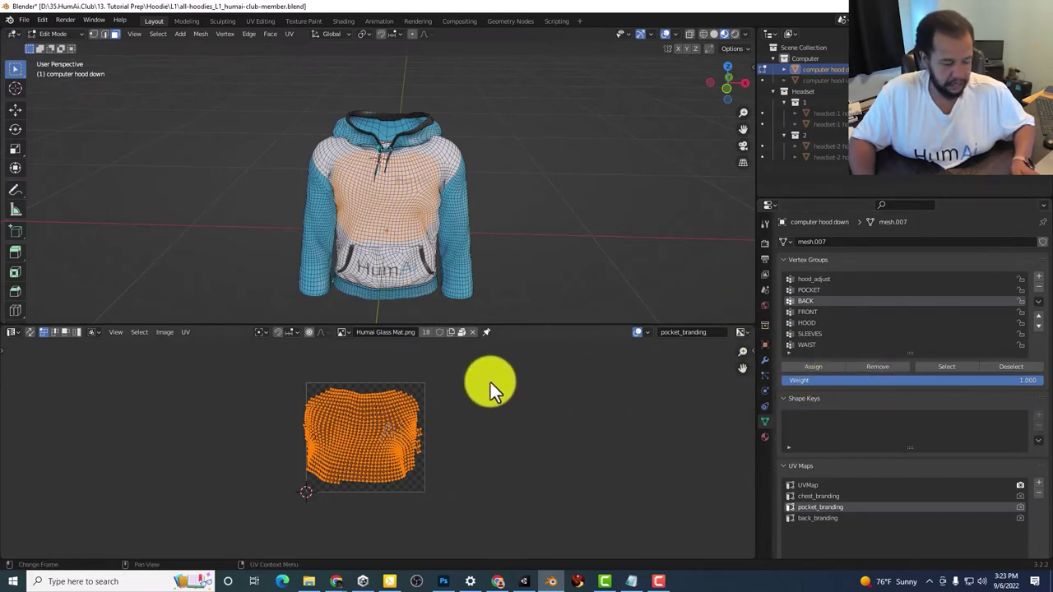
key(alt+a)
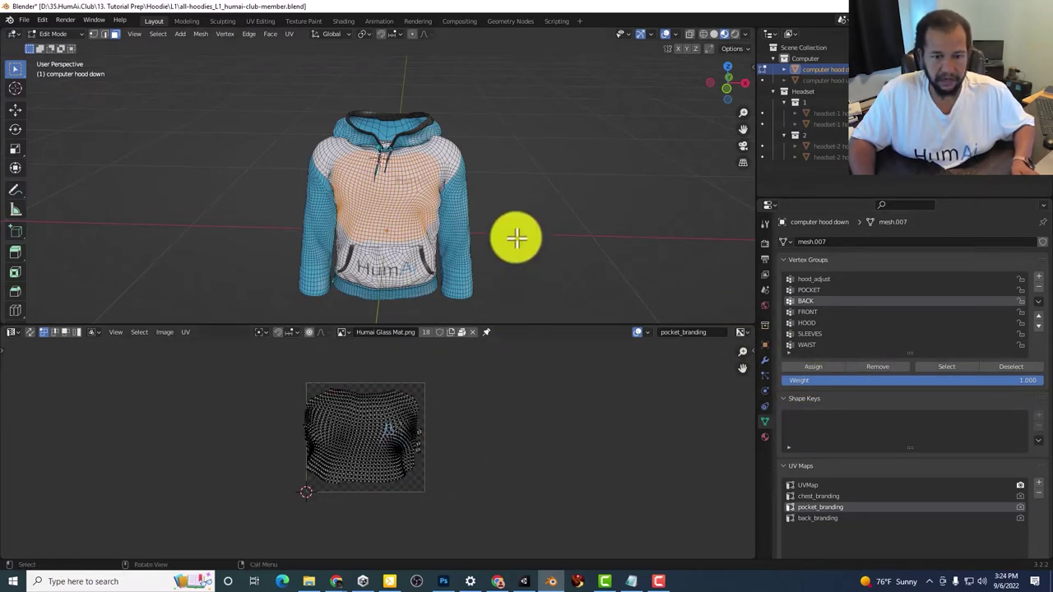
key(alt+a)
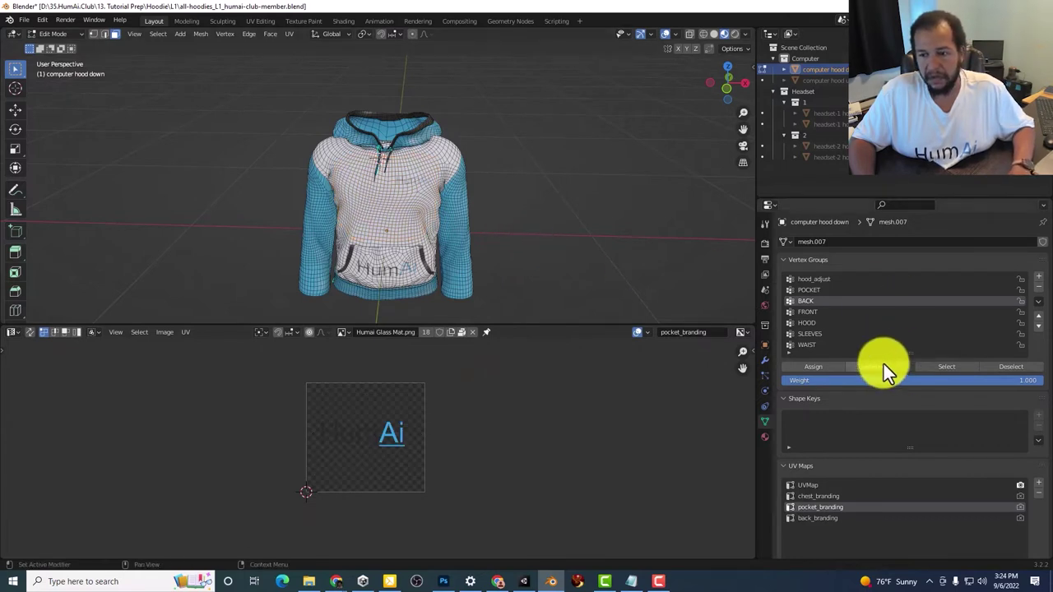
click(764, 438)
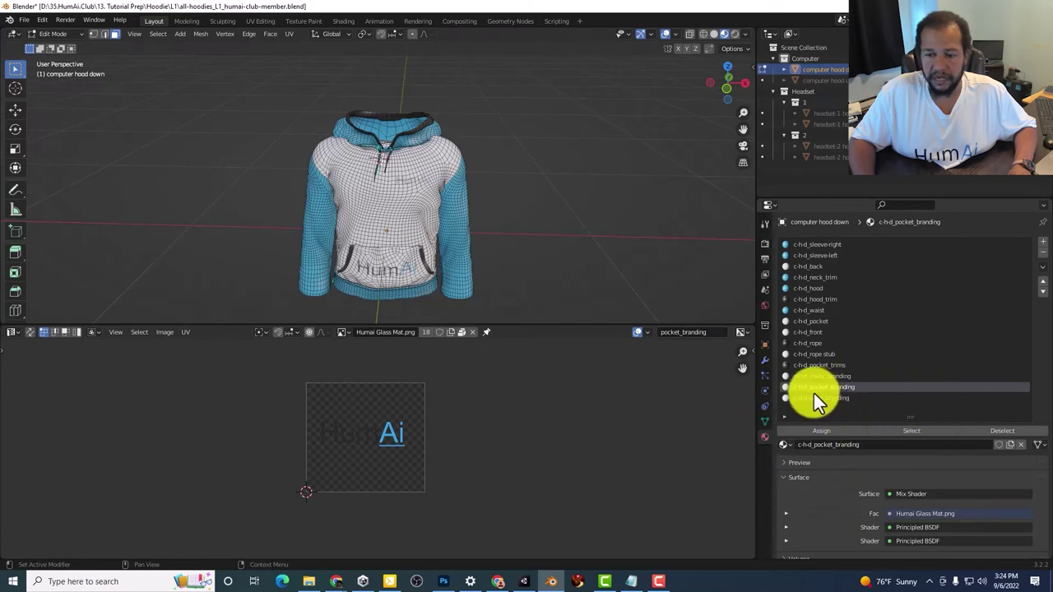
click(914, 431)
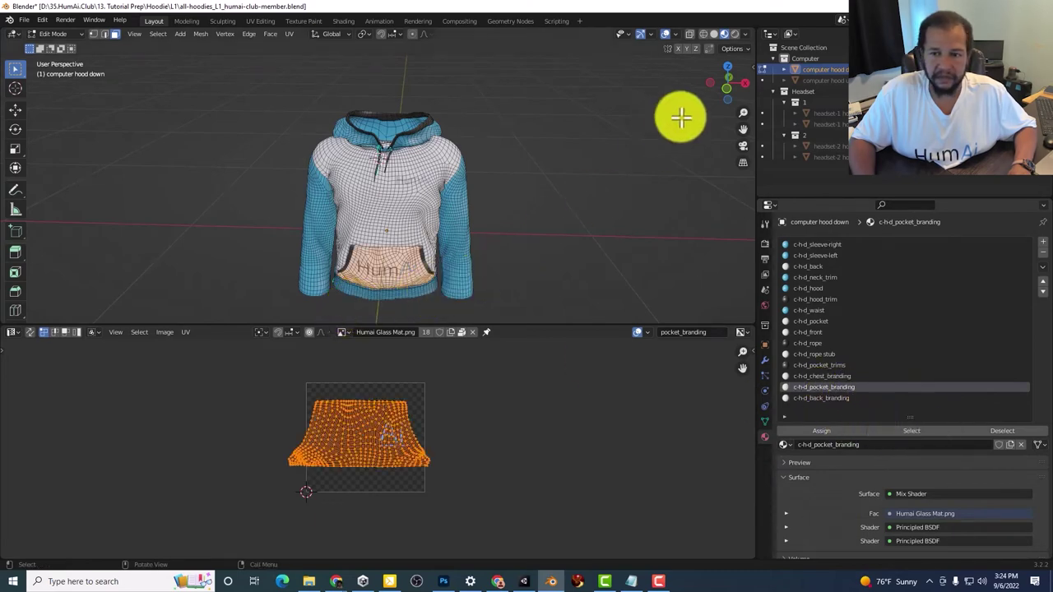
Enlarge and move the pocket UV island so the pocket logo becomes much smaller.
drag(740, 130, 465, 219)
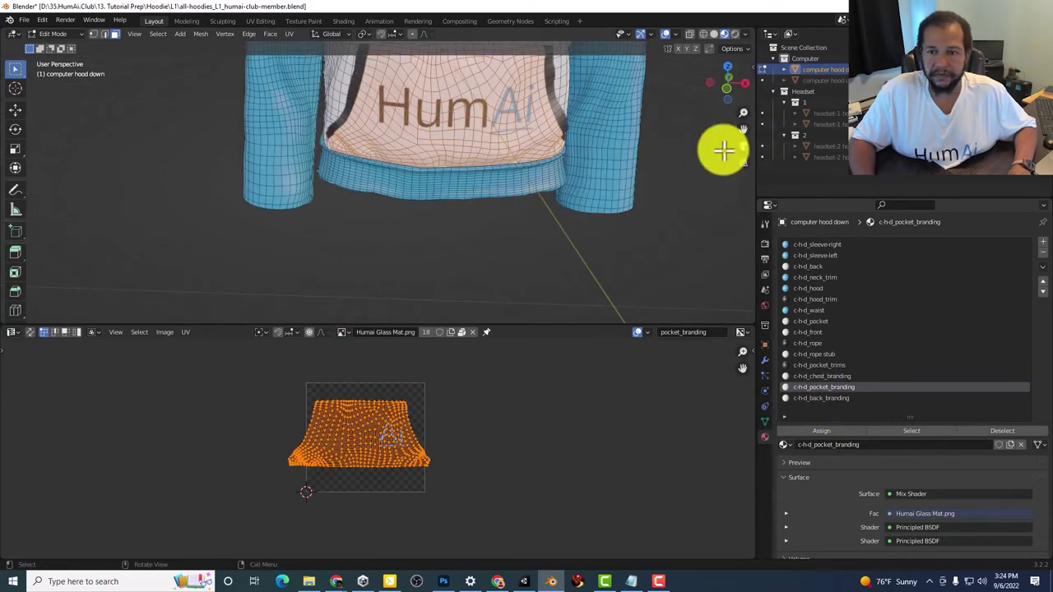
drag(738, 146, 705, 183)
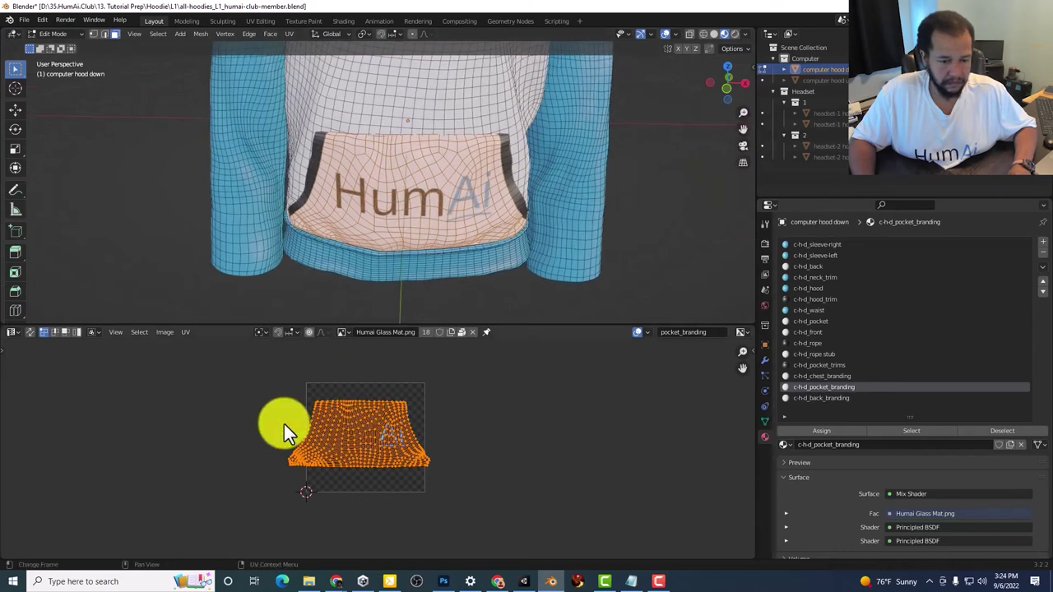
key(s)
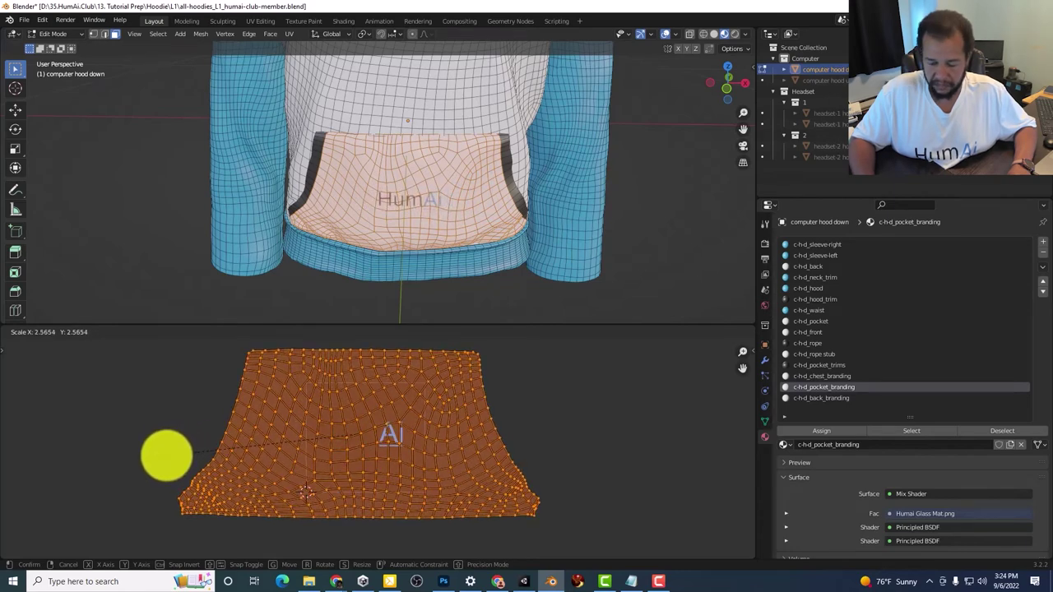
click(167, 455)
key(g)
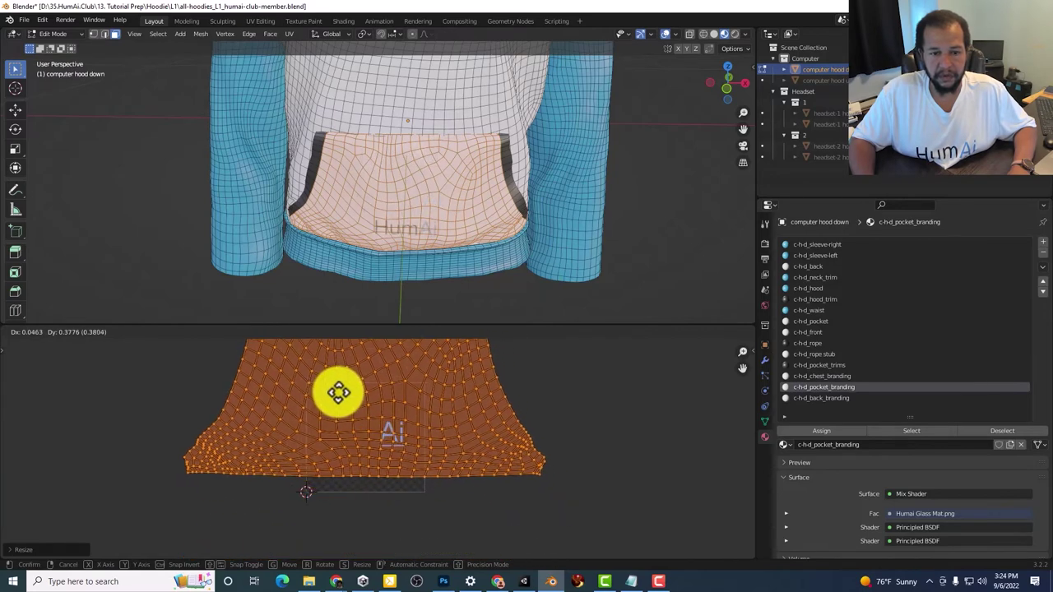
click(338, 393)
scroll(398, 106, down, 5)
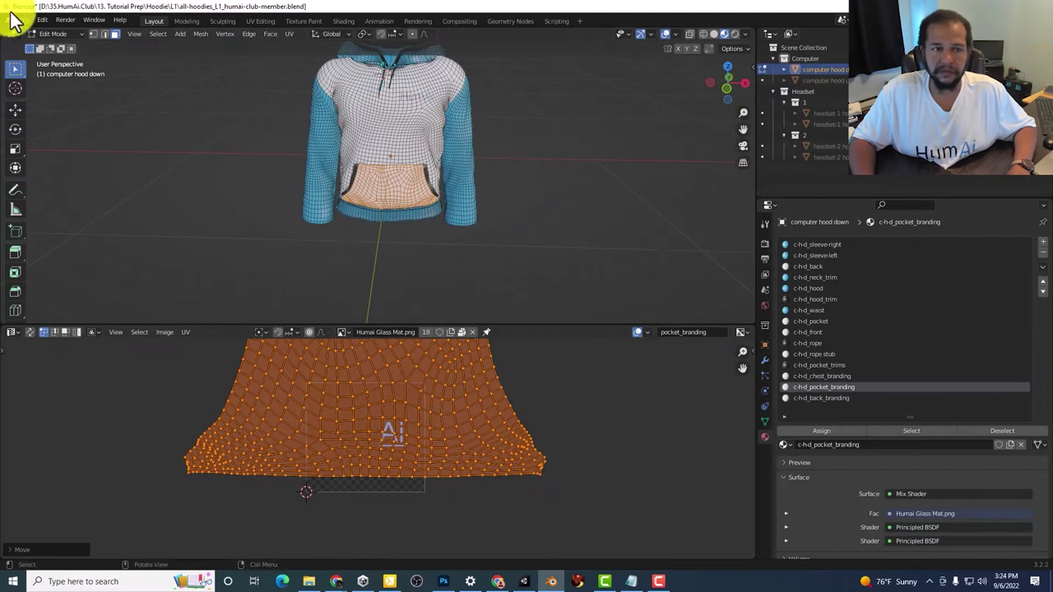
click(55, 34)
Return the hoodie to Object Mode and save the blend file.
click(61, 49)
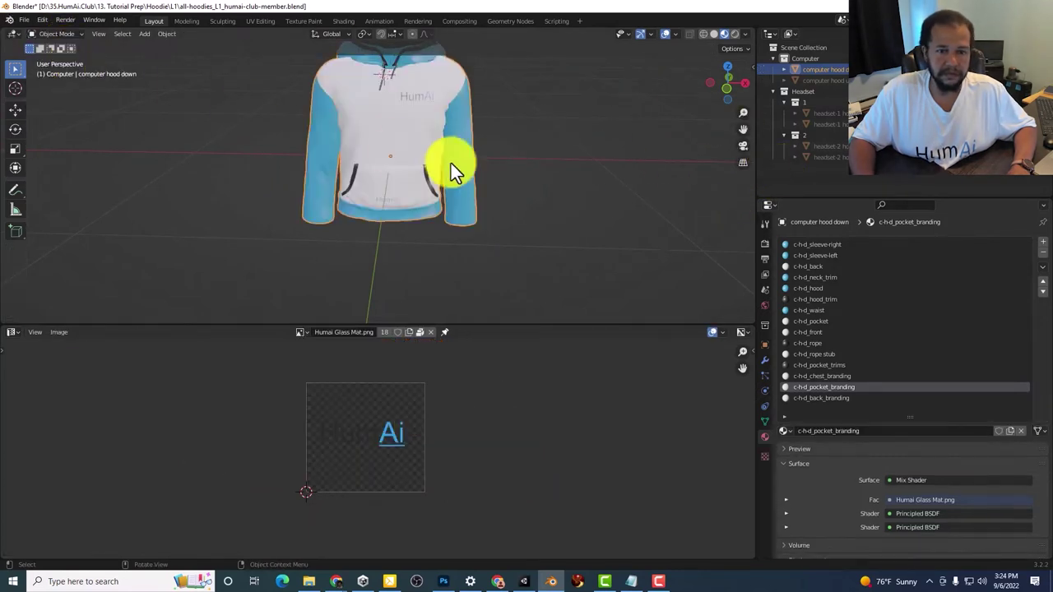
mouse_move(740, 136)
mouse_down()
mouse_move(19, 146)
mouse_move(736, 134)
mouse_up()
key(ctrl+s)
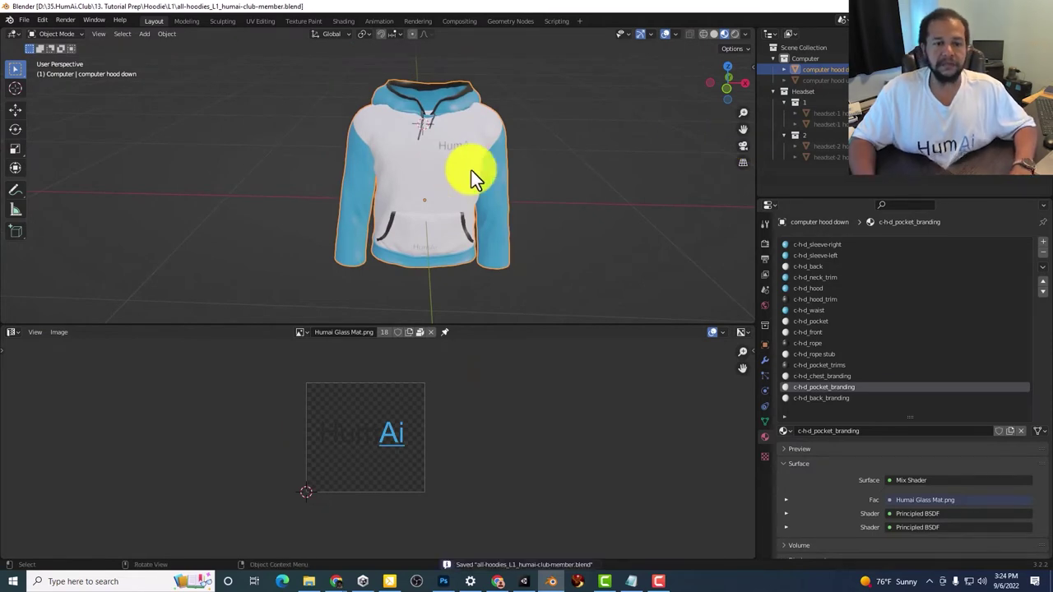
In the Shader Editor, replace the pocket texture's Humai Glass Mat.png with izzie.png.
click(14, 334)
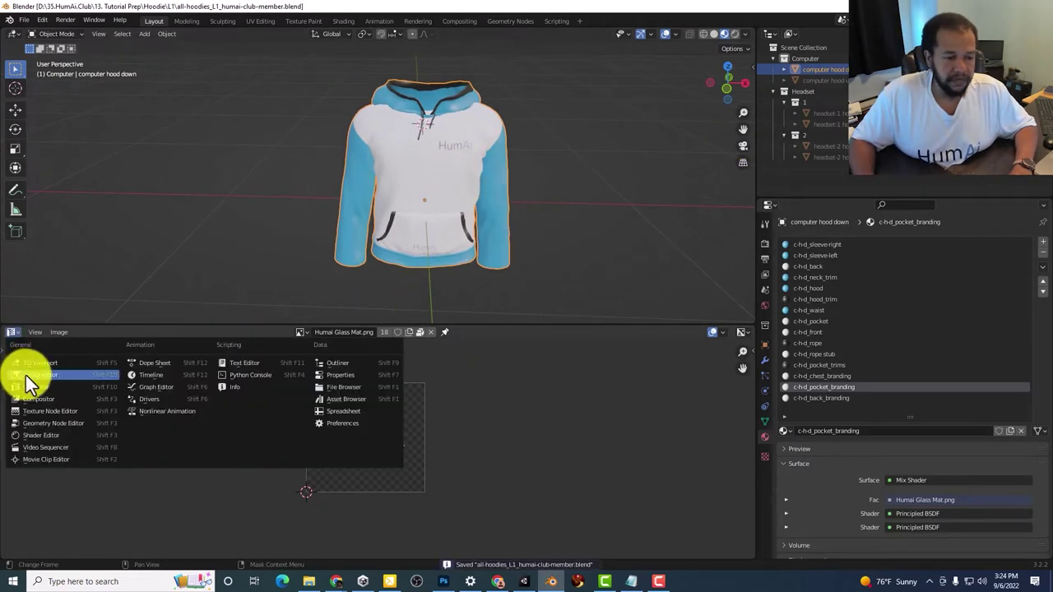
click(48, 436)
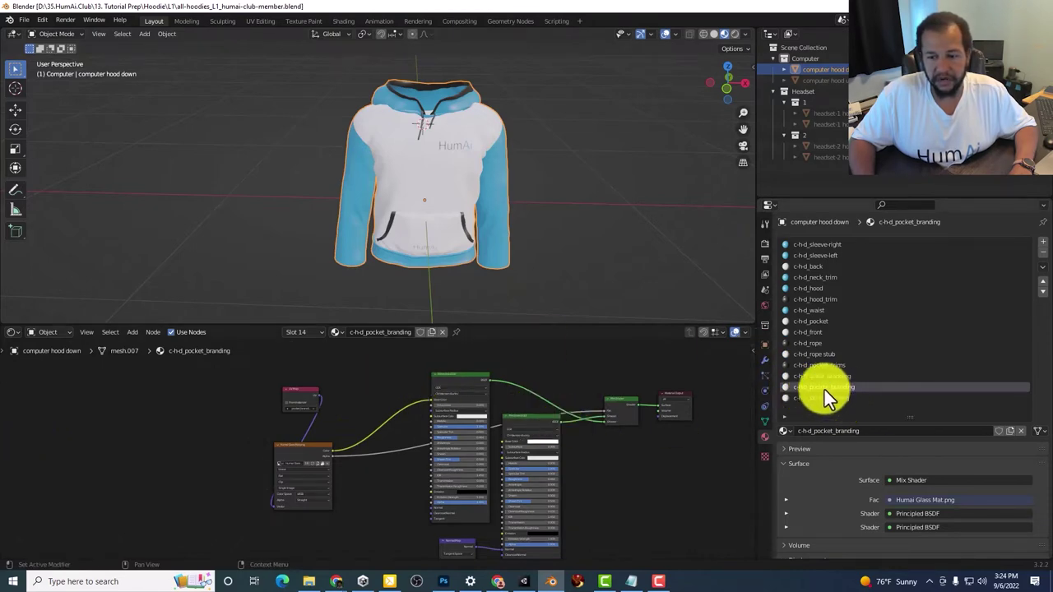
scroll(296, 424, up, 4)
middle_drag(207, 415, 349, 413)
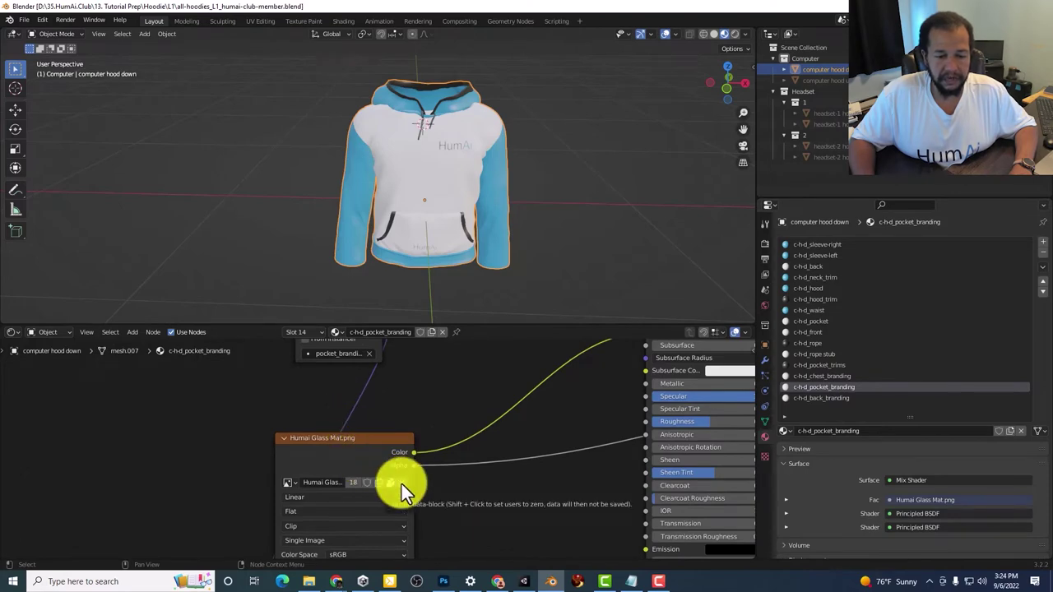
click(401, 483)
click(387, 483)
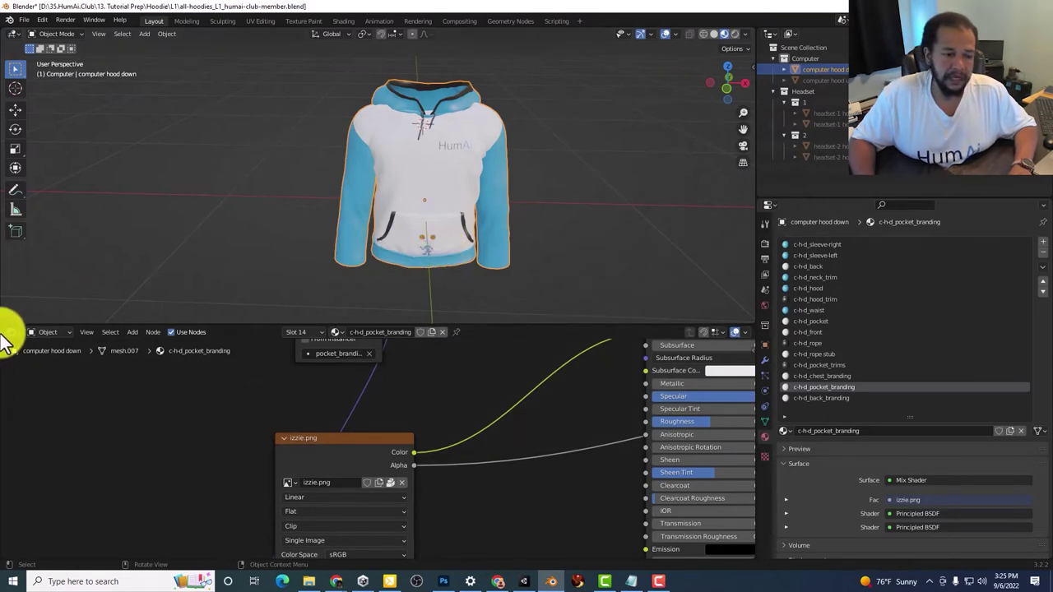
scroll(426, 245, up, 3)
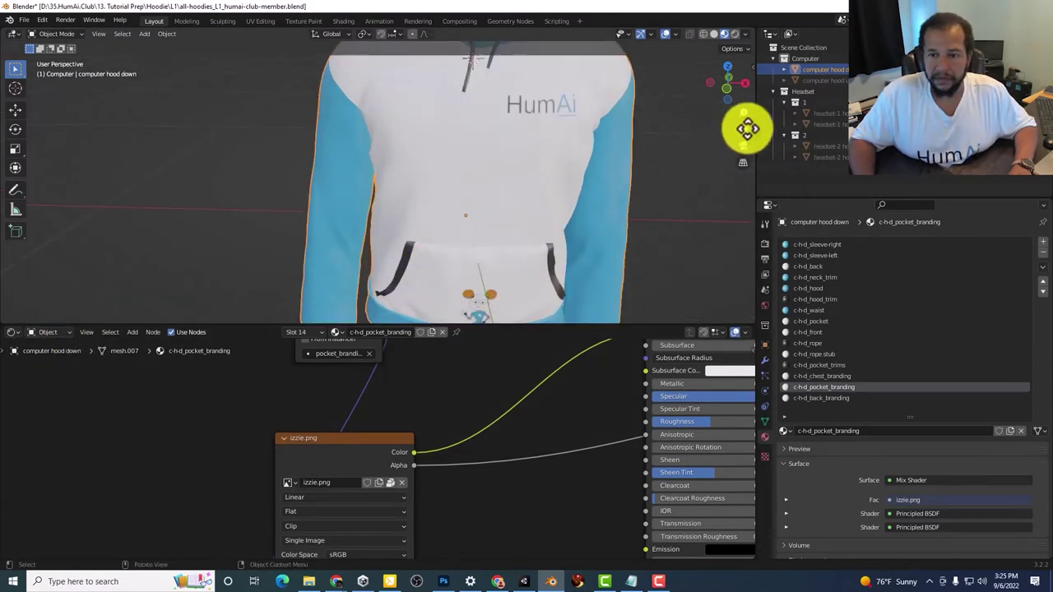
drag(747, 127, 747, 63)
Switch the bottom area back to the image view displaying izzie.png.
click(13, 331)
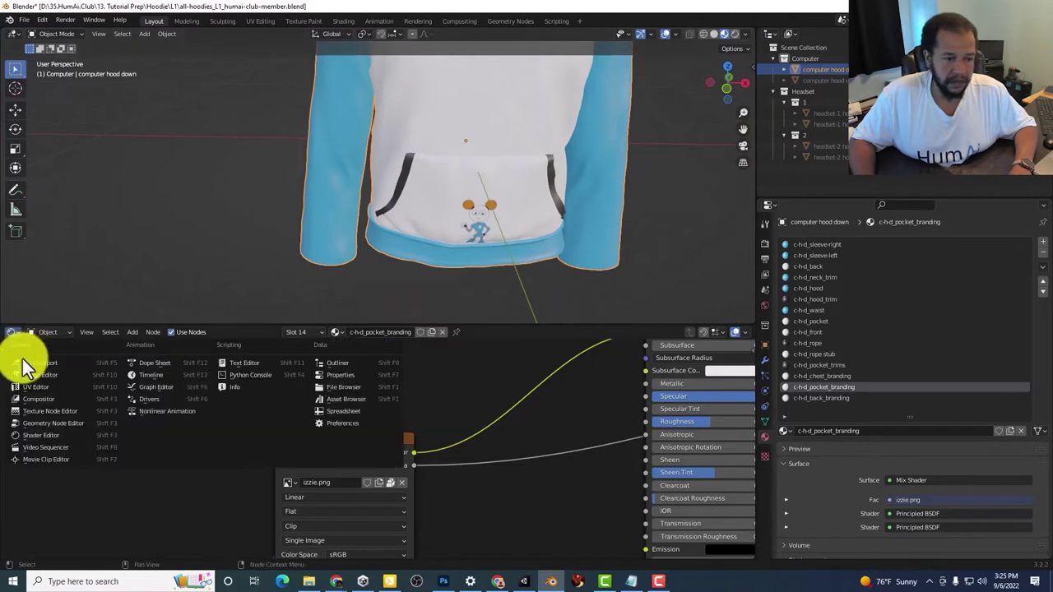
click(31, 376)
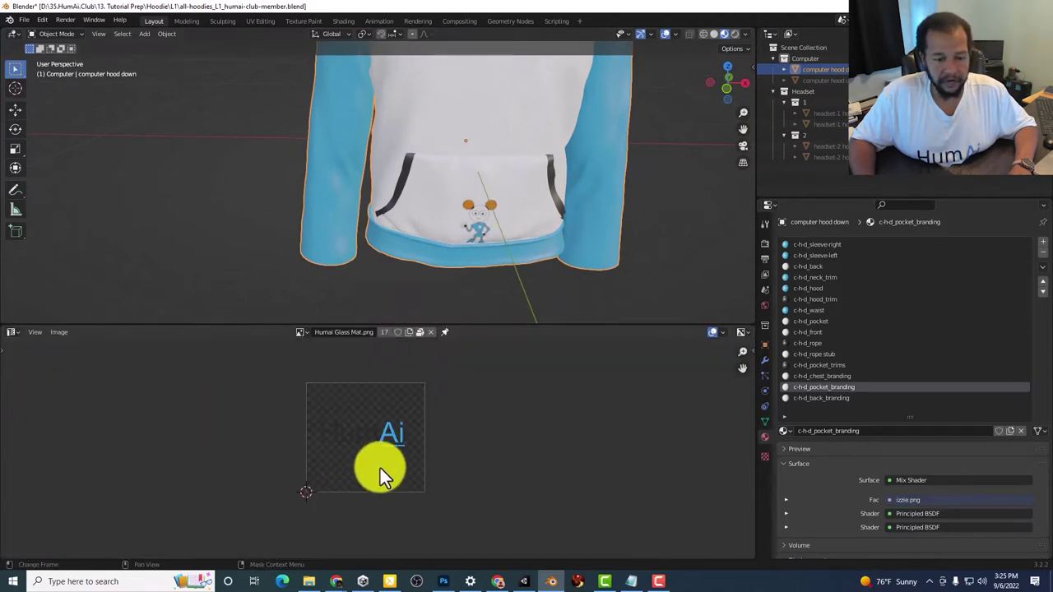
click(301, 333)
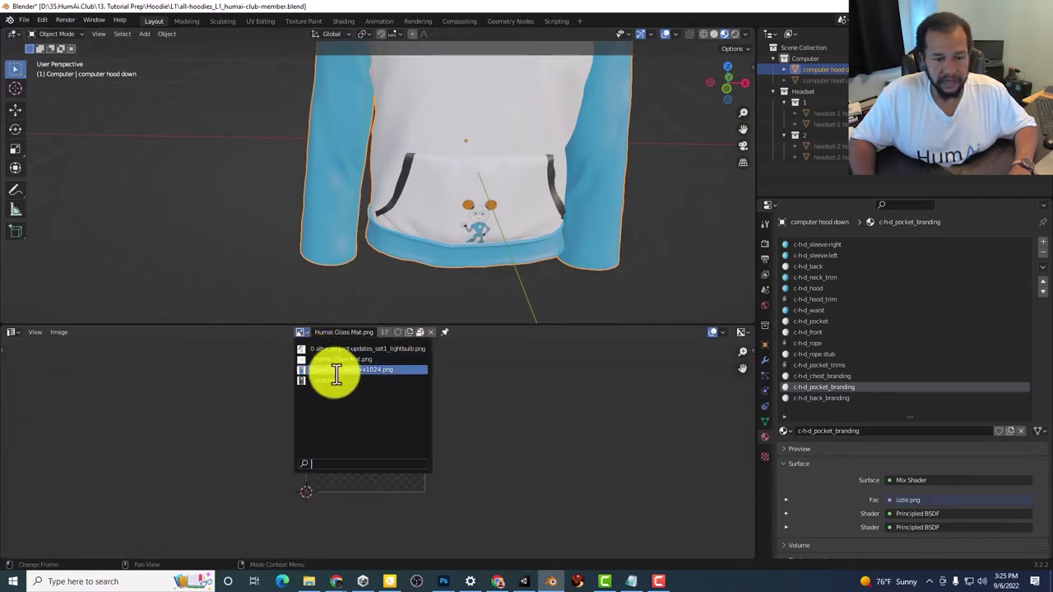
click(335, 369)
click(303, 333)
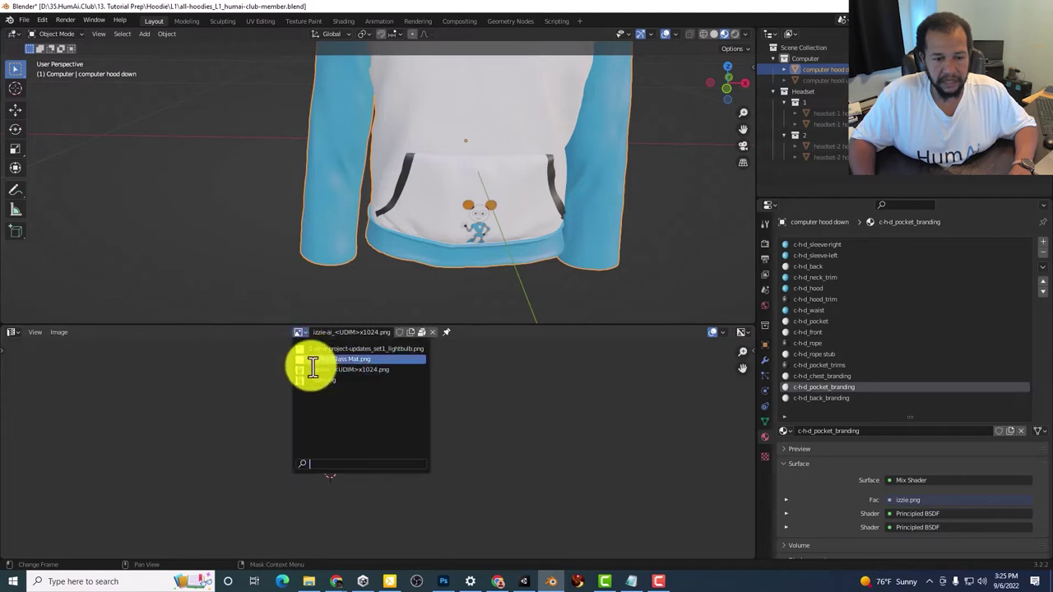
click(312, 376)
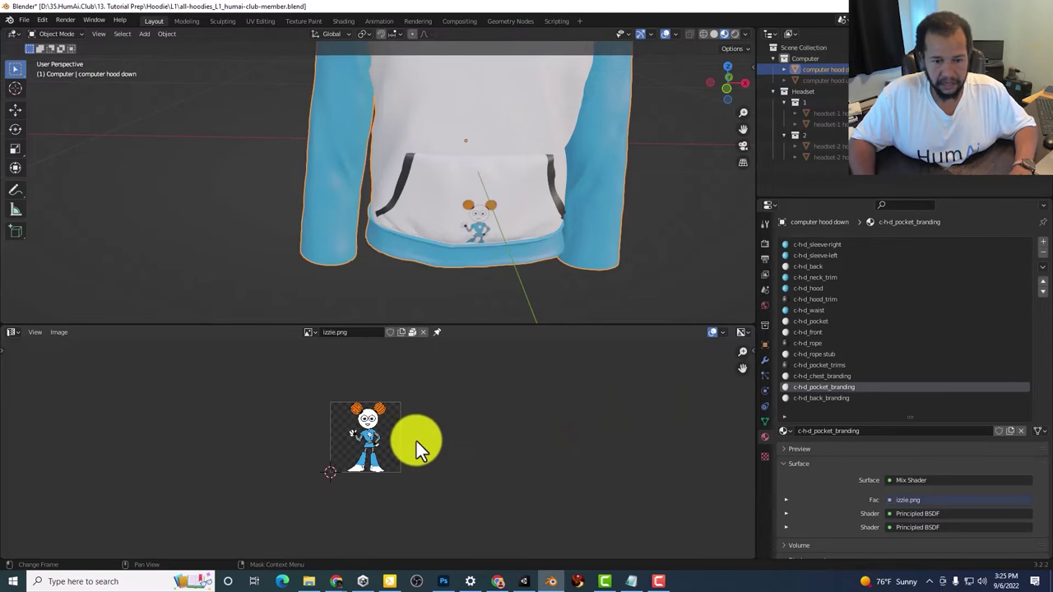
Enter Edit Mode, then scale and move the pocket UV island over izzie.png.
click(54, 33)
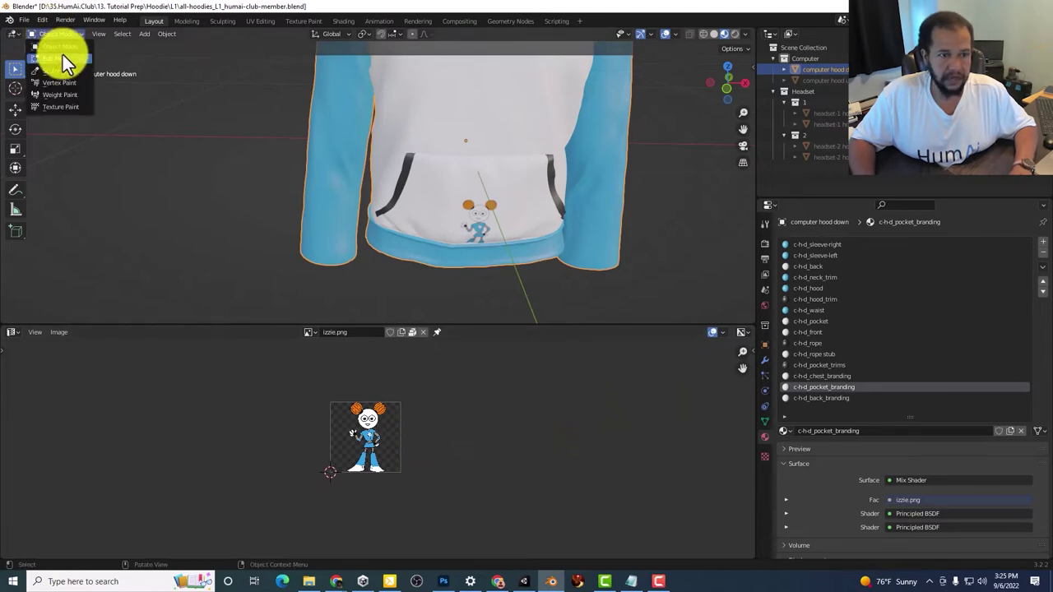
click(63, 58)
key(s)
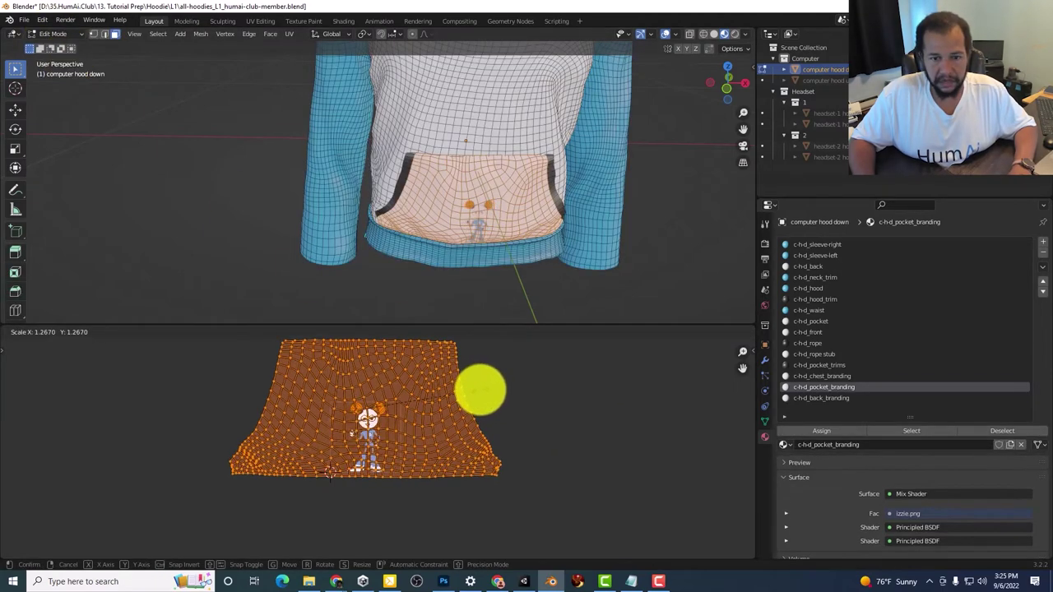
key(Return)
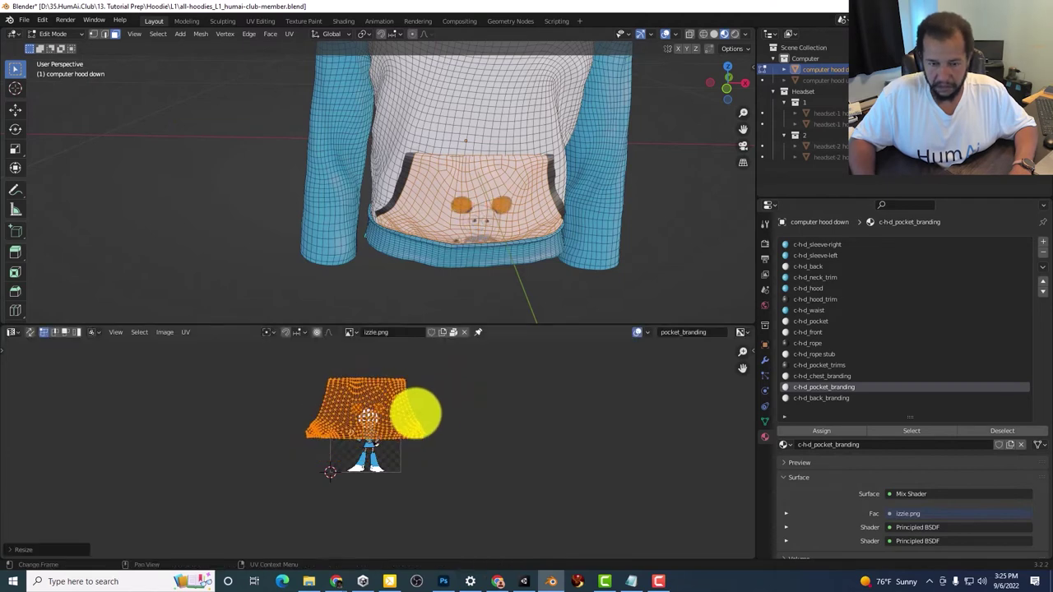
key(g)
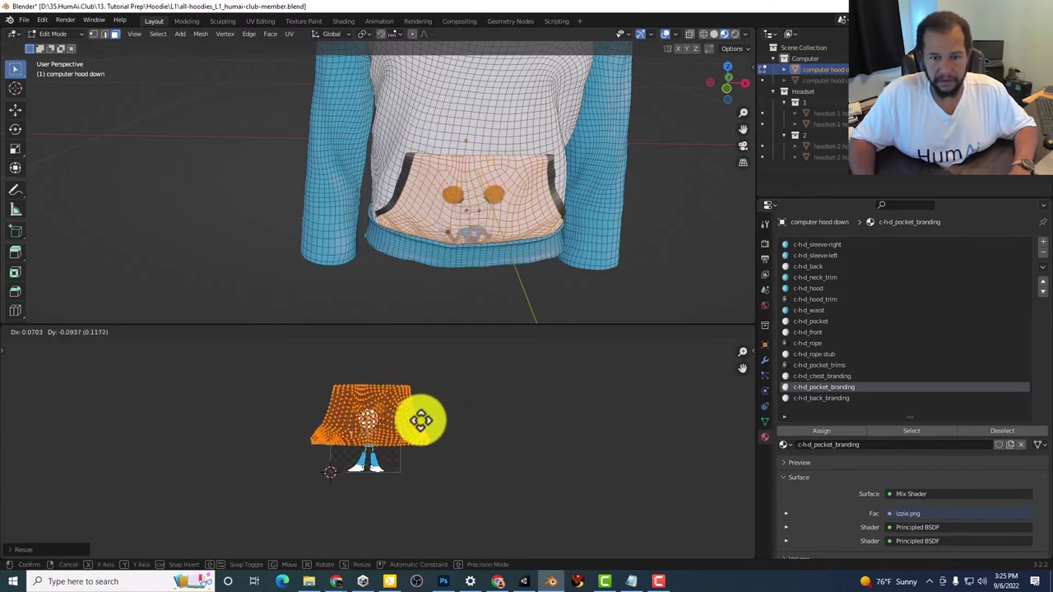
key(Return)
Shrink the pocket island to 0.1889 and nudge it until the face's smile shows.
key(s)
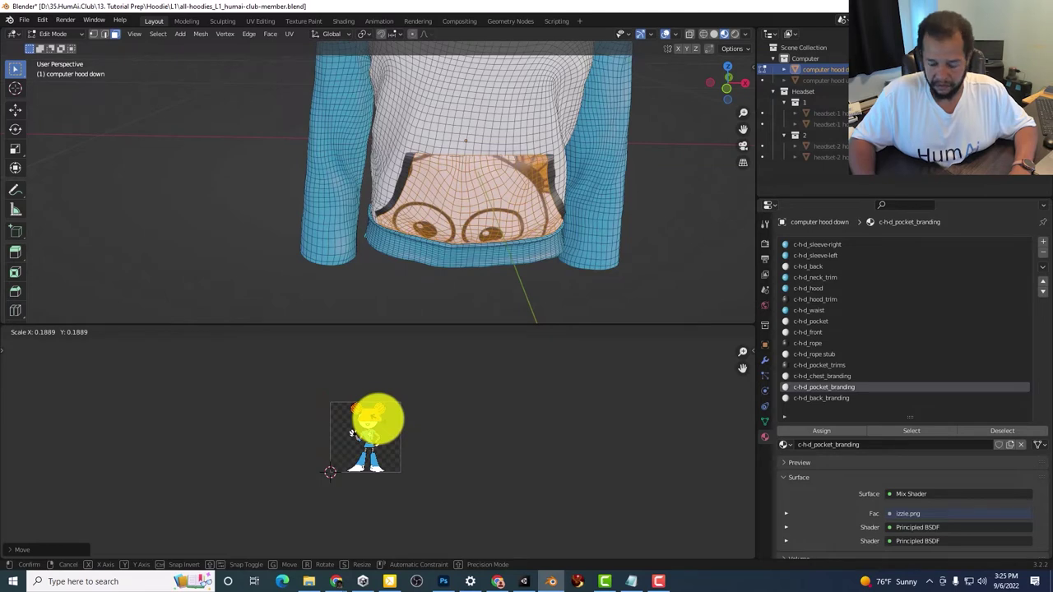
click(351, 433)
key(g)
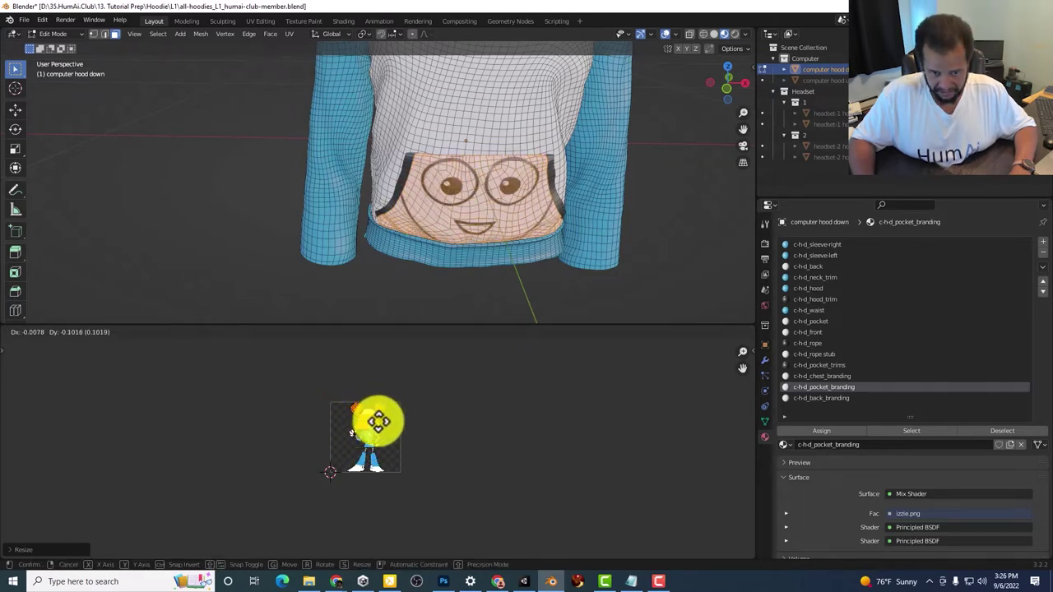
drag(377, 421, 376, 423)
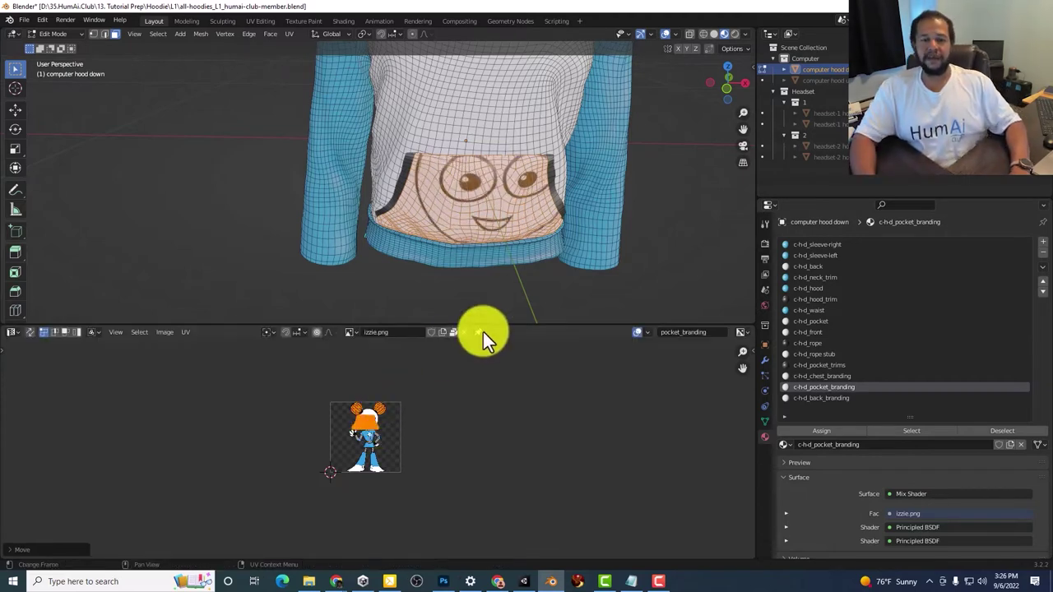
key(g)
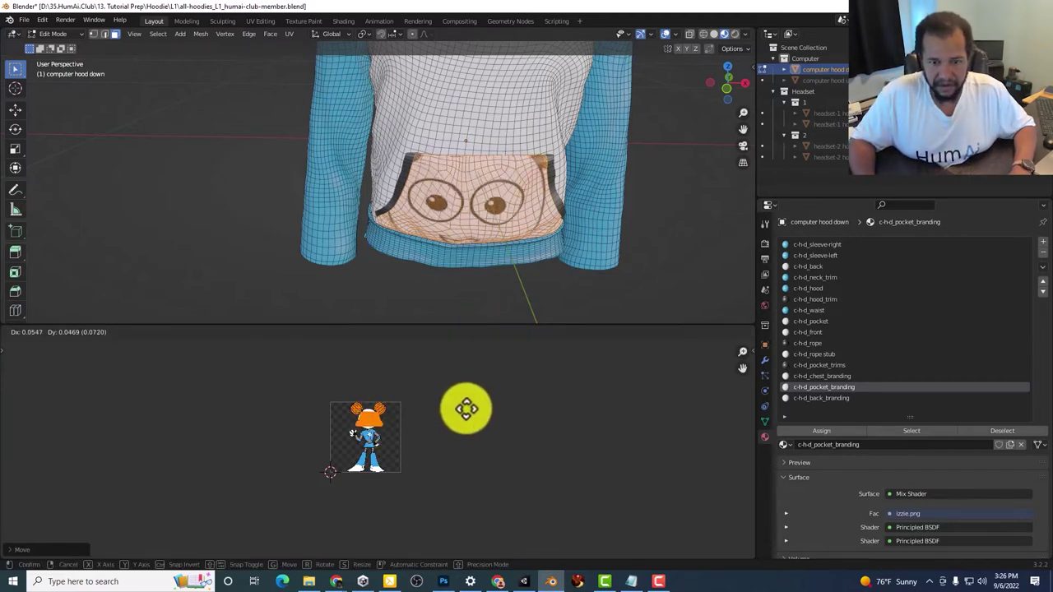
drag(466, 409, 465, 413)
click(465, 413)
scroll(481, 189, down, 5)
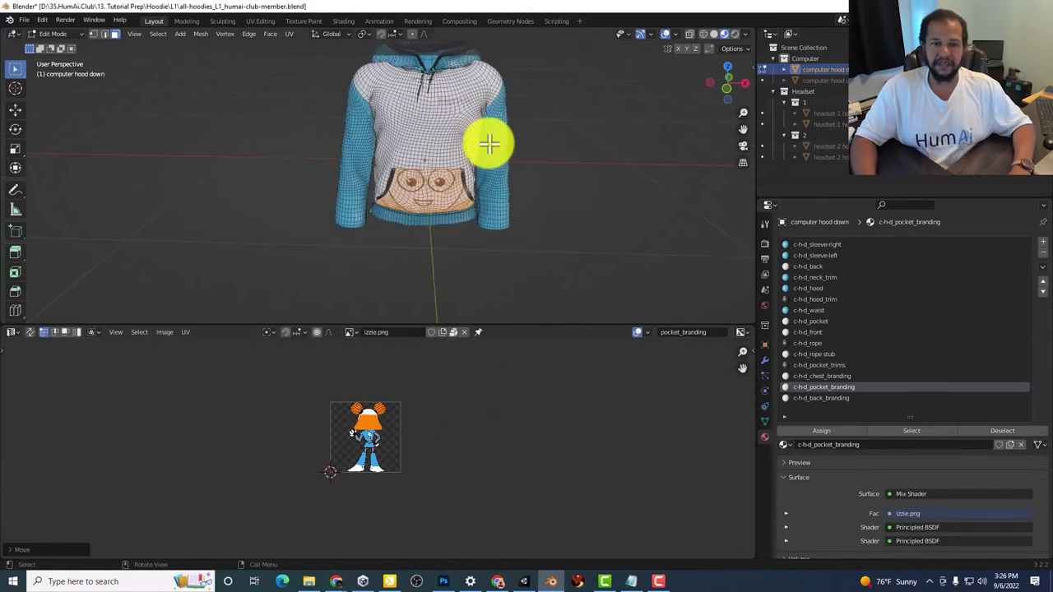
Return to Object Mode and orbit the view to face the hoodie's back.
click(62, 35)
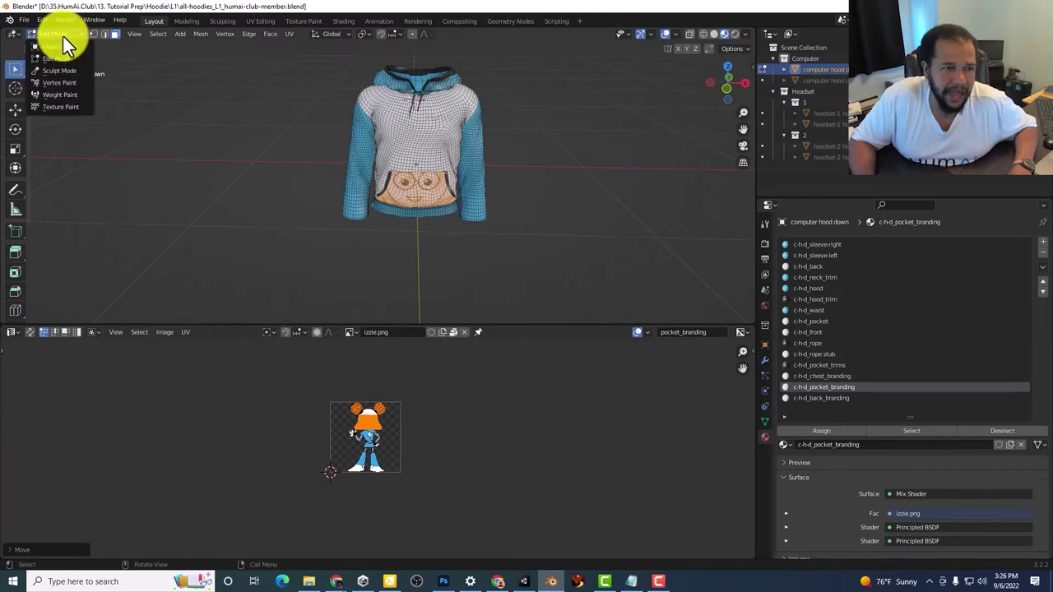
click(63, 46)
scroll(460, 165, up, 4)
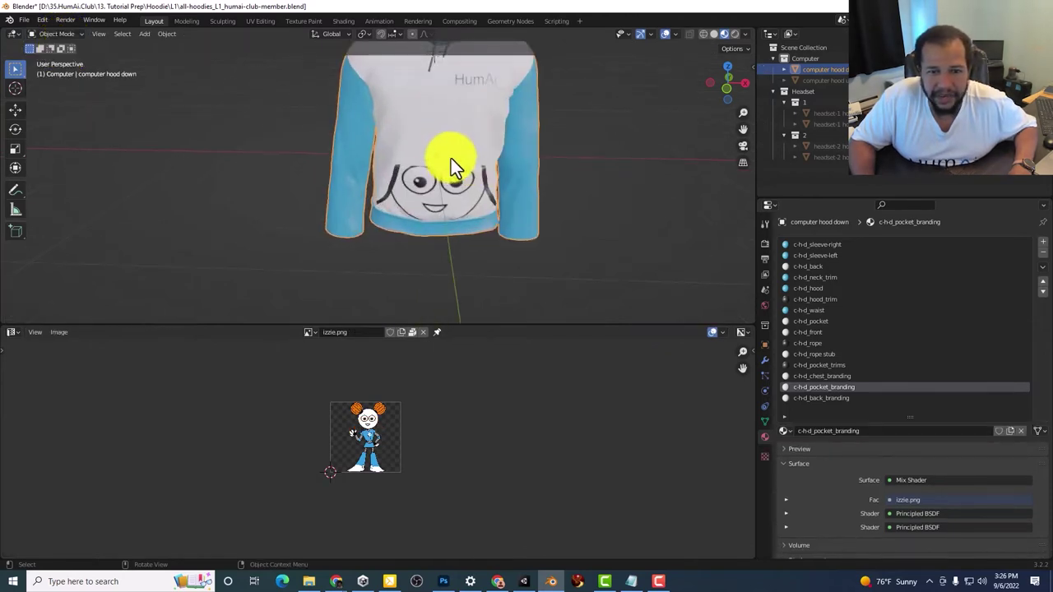
scroll(465, 155, down, 2)
middle_drag(457, 149, 700, 124)
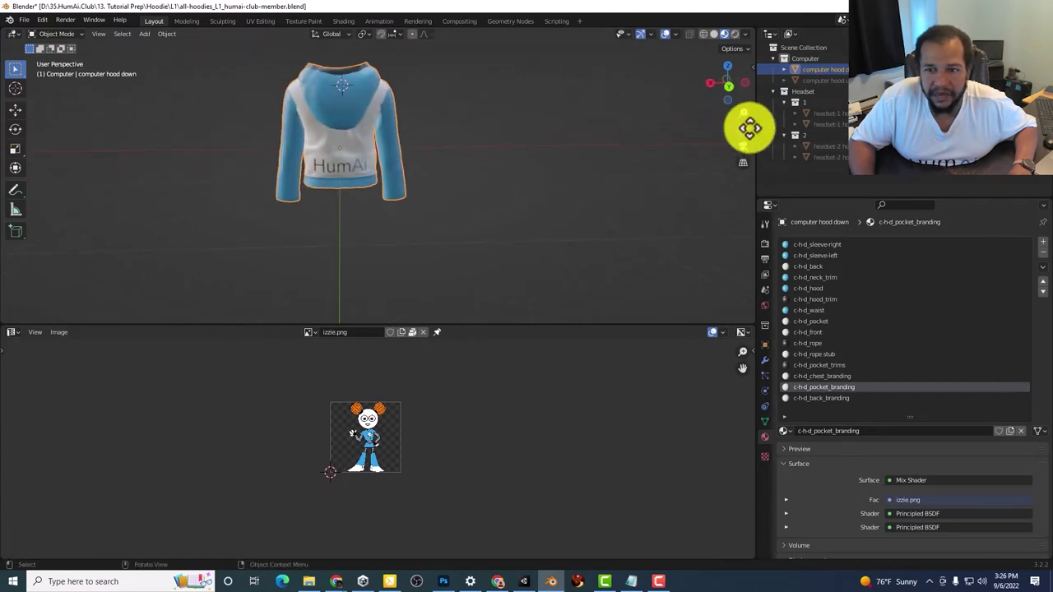
drag(743, 130, 63, 169)
scroll(403, 141, up, 5)
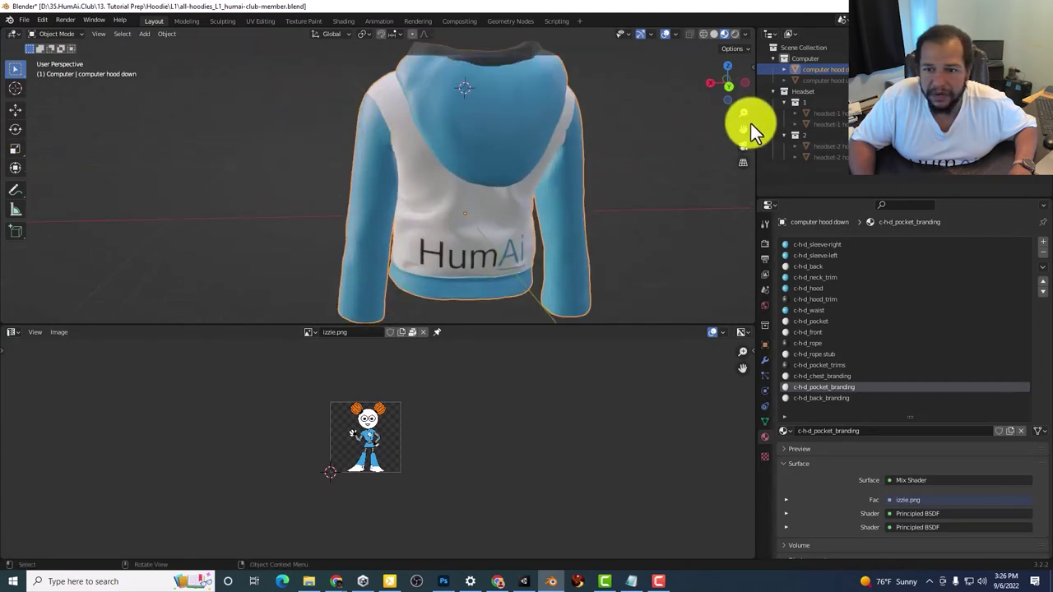
scroll(741, 129, down, 1)
drag(740, 129, 670, 99)
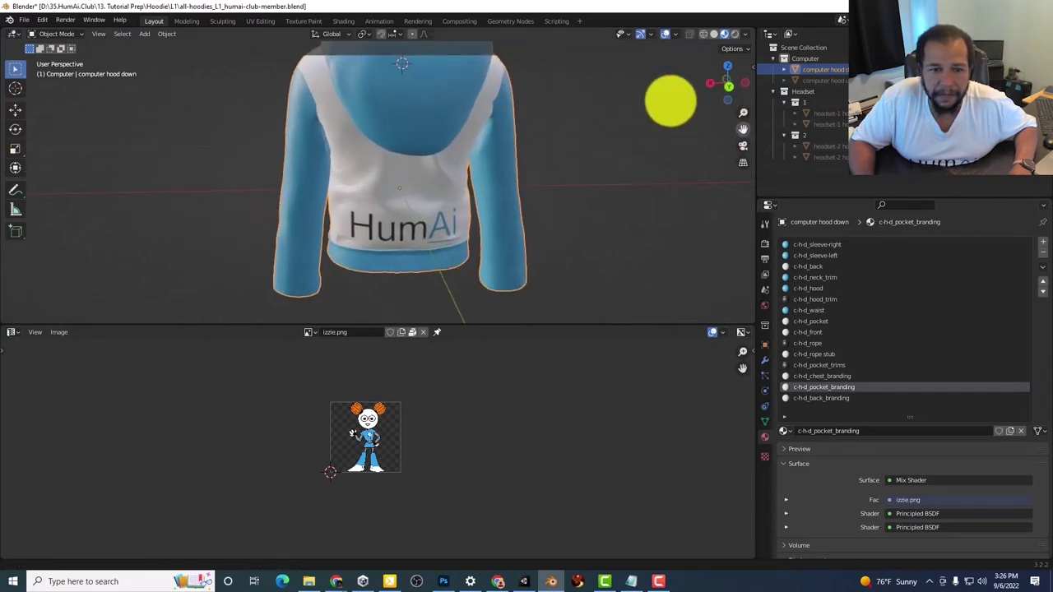
Select the c-h-d_back_branding material slot and make back_branding the active UV map.
click(823, 398)
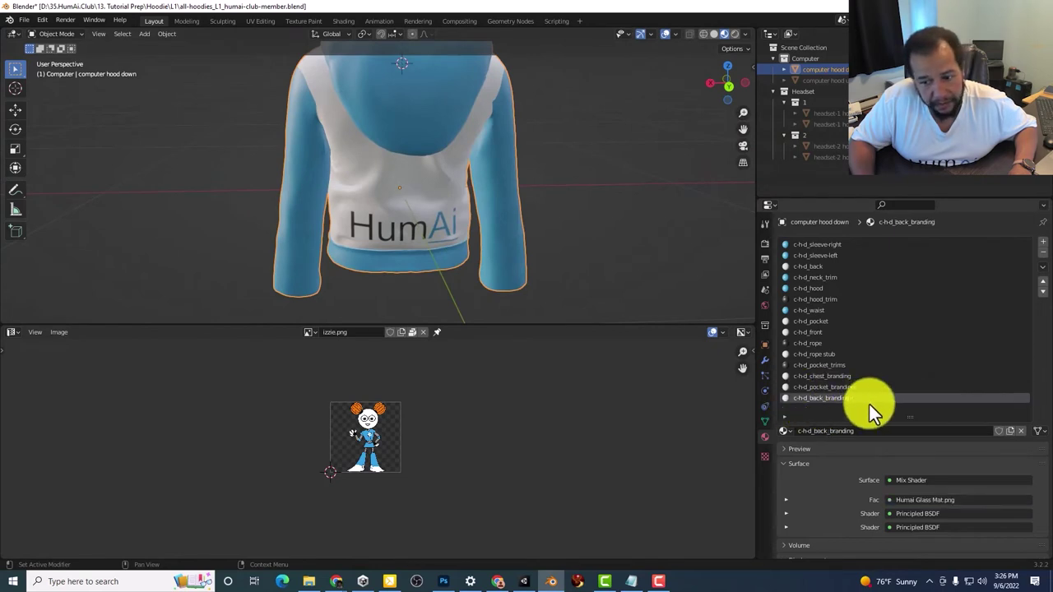
click(765, 421)
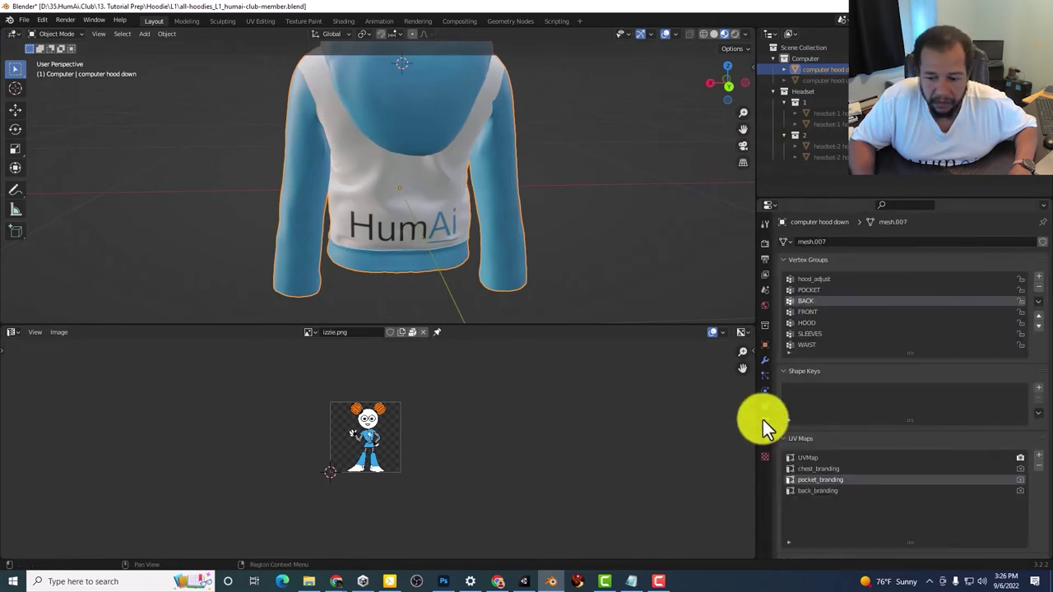
click(816, 491)
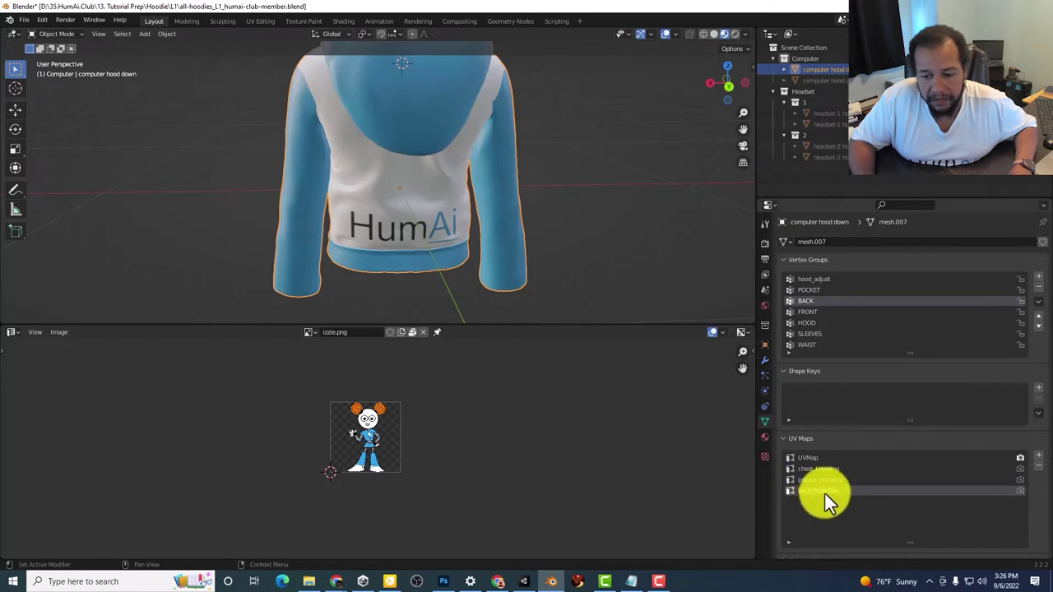
click(766, 437)
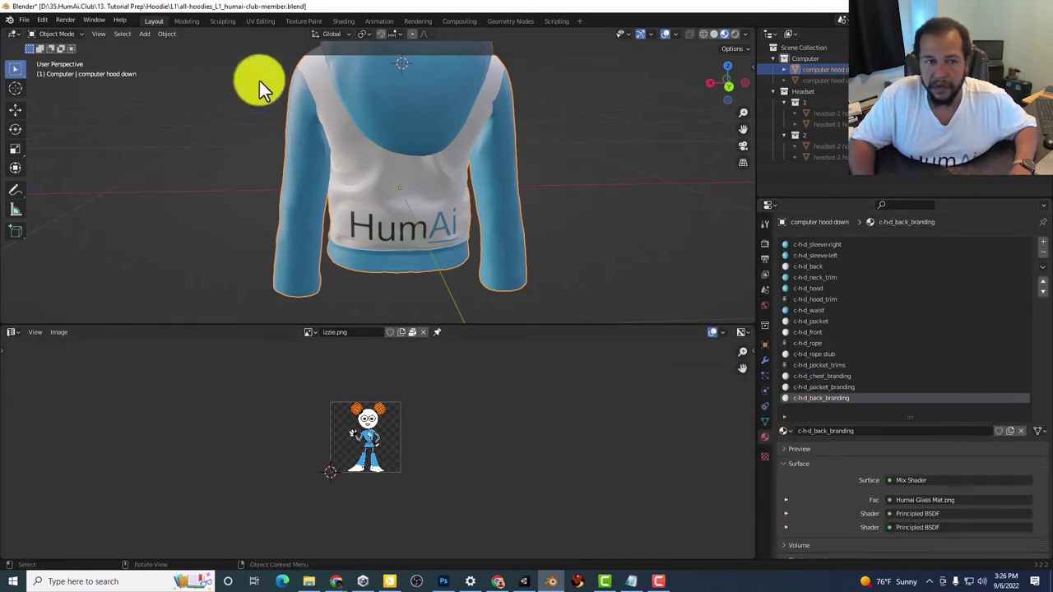
In Edit Mode, clear the selection and select the c-h-d_back_branding faces on the back.
click(60, 34)
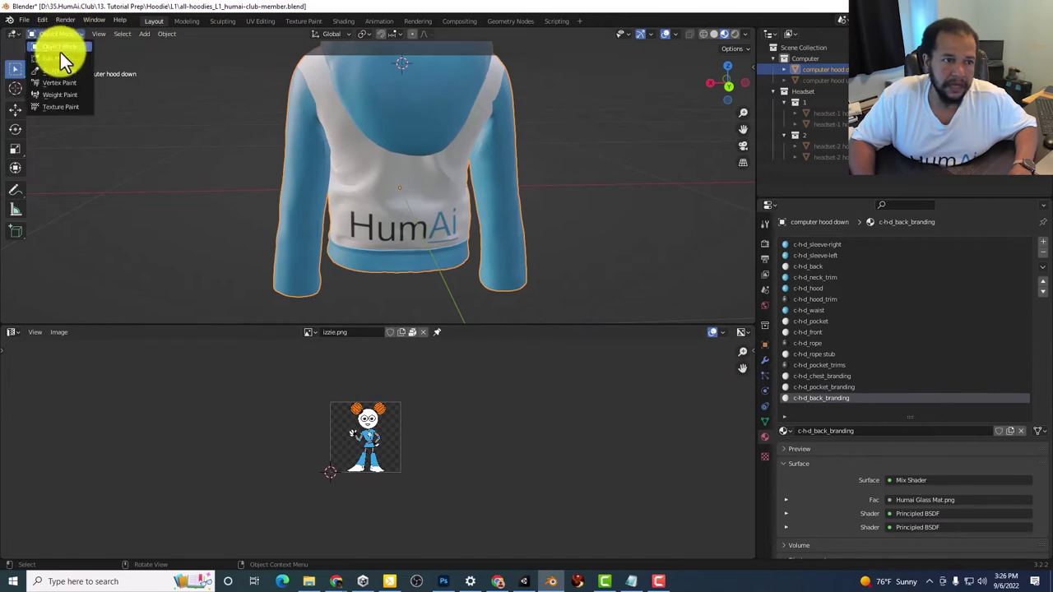
click(60, 57)
middle_drag(254, 110, 456, 108)
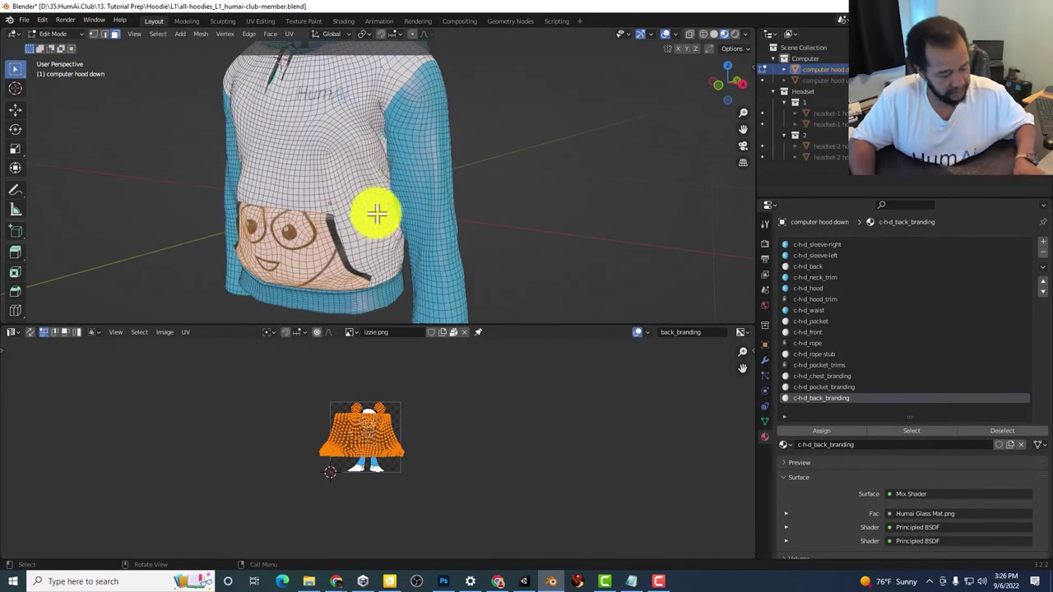
key(alt+a)
middle_drag(447, 189, 244, 178)
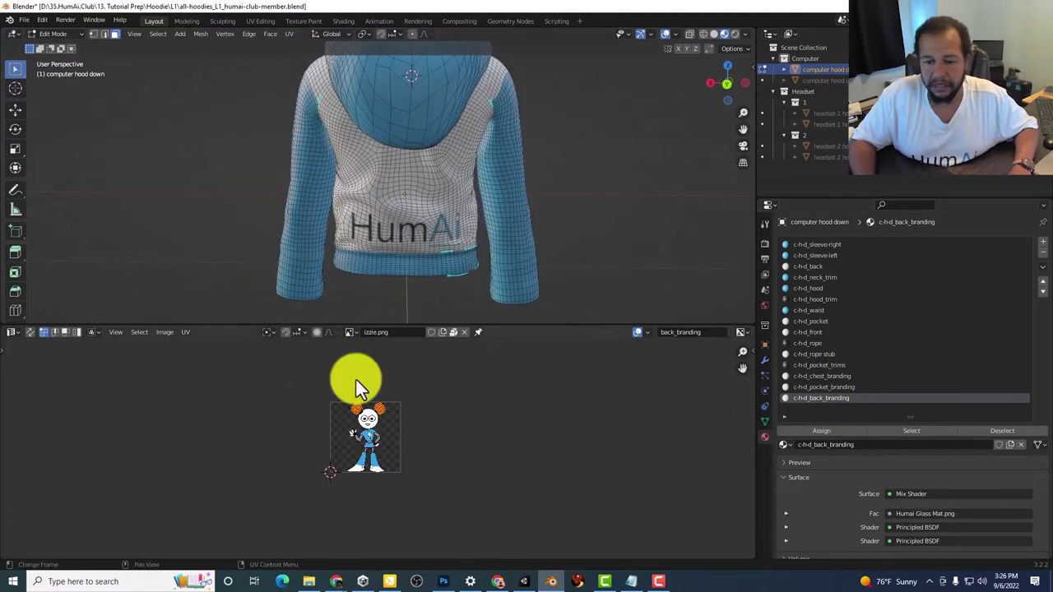
click(926, 430)
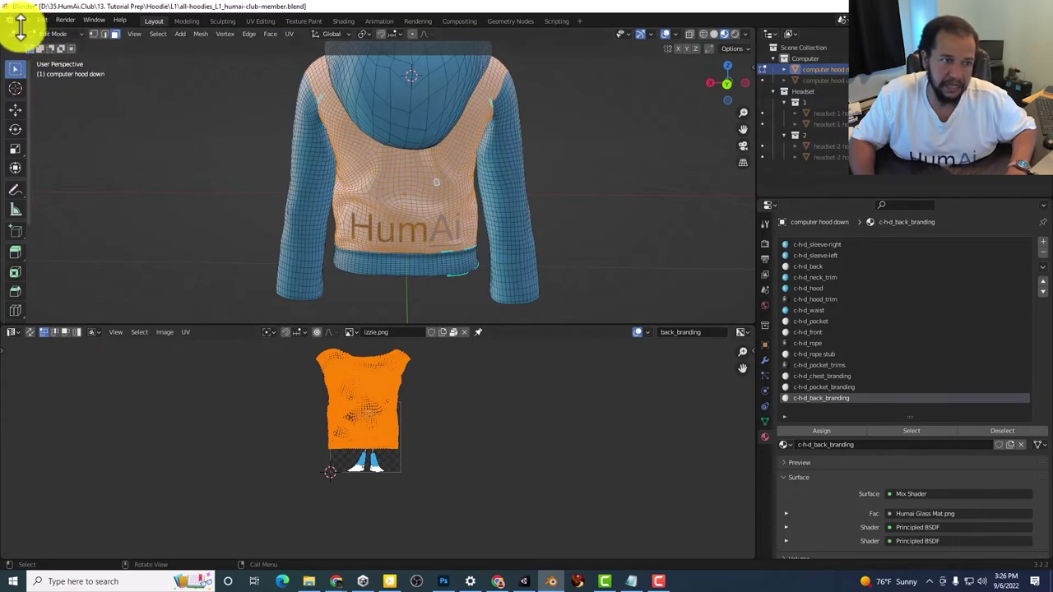
In the Shader Editor, swap the back texture's Humai Glass Mat.png for izzie.png.
click(13, 332)
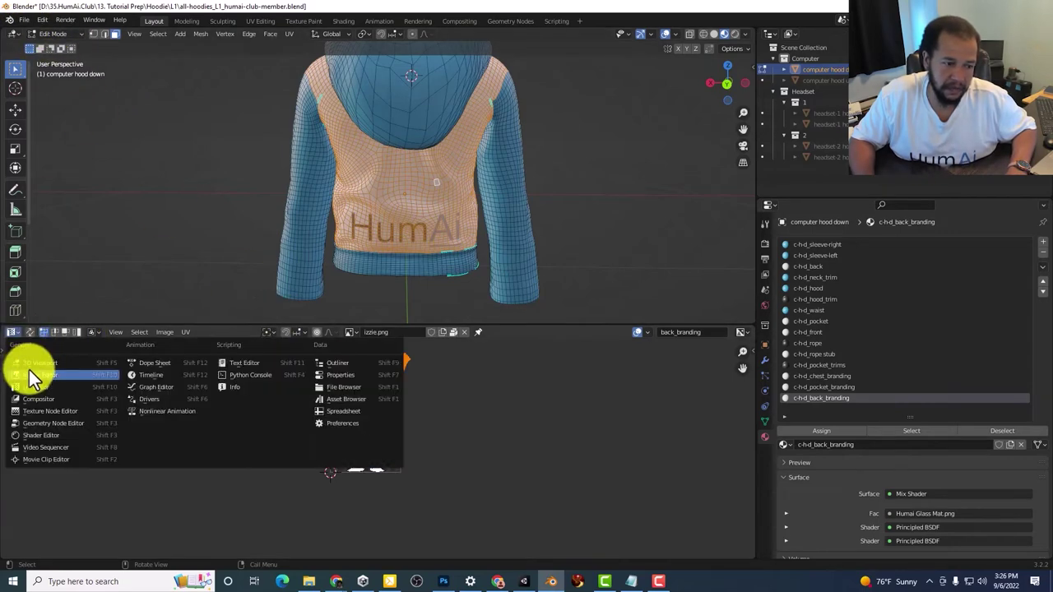
click(49, 436)
scroll(349, 429, down, 3)
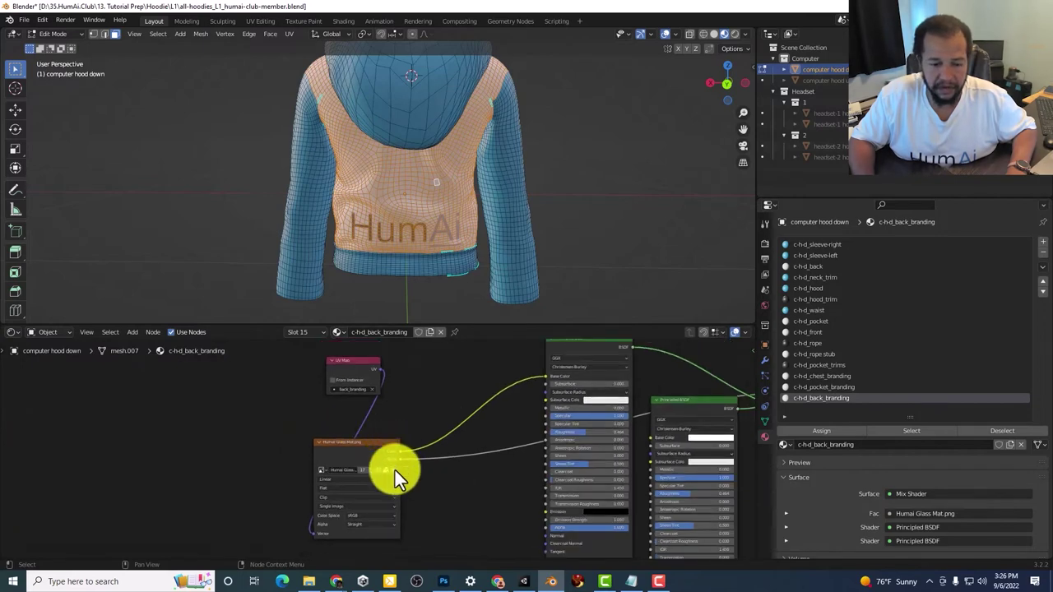
click(392, 470)
scroll(318, 451, up, 4)
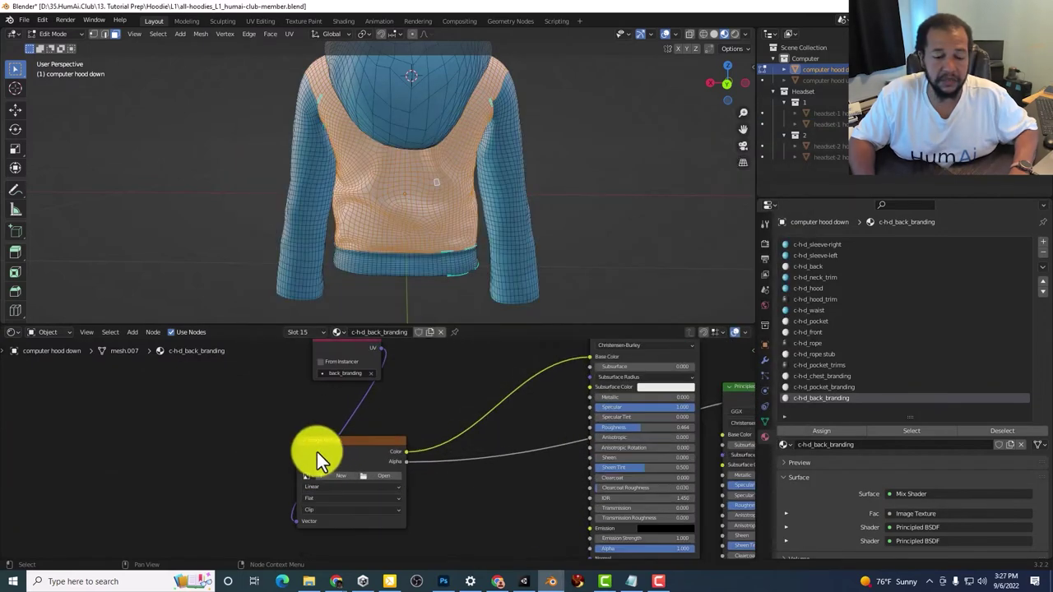
drag(254, 454, 363, 377)
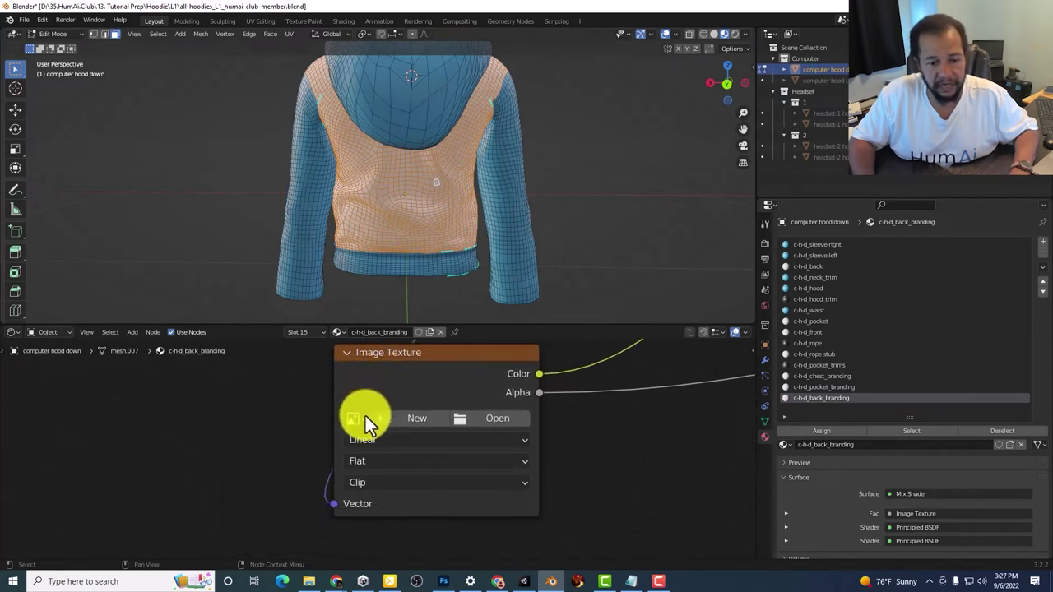
click(366, 418)
click(415, 291)
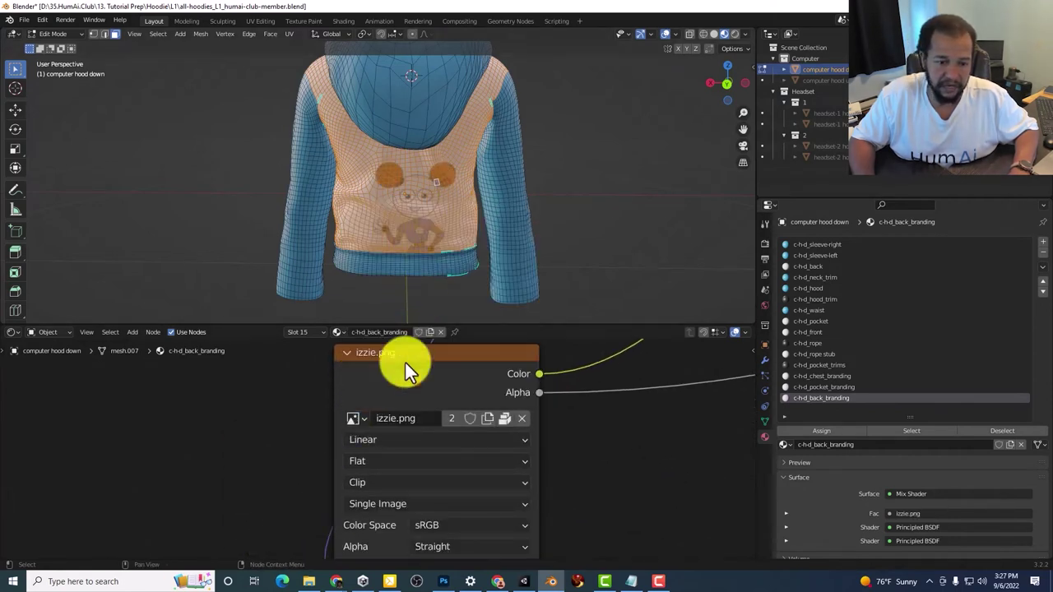
click(14, 332)
Move the back_branding UV island so the full Izzie figure sits on the hoodie's back.
click(41, 386)
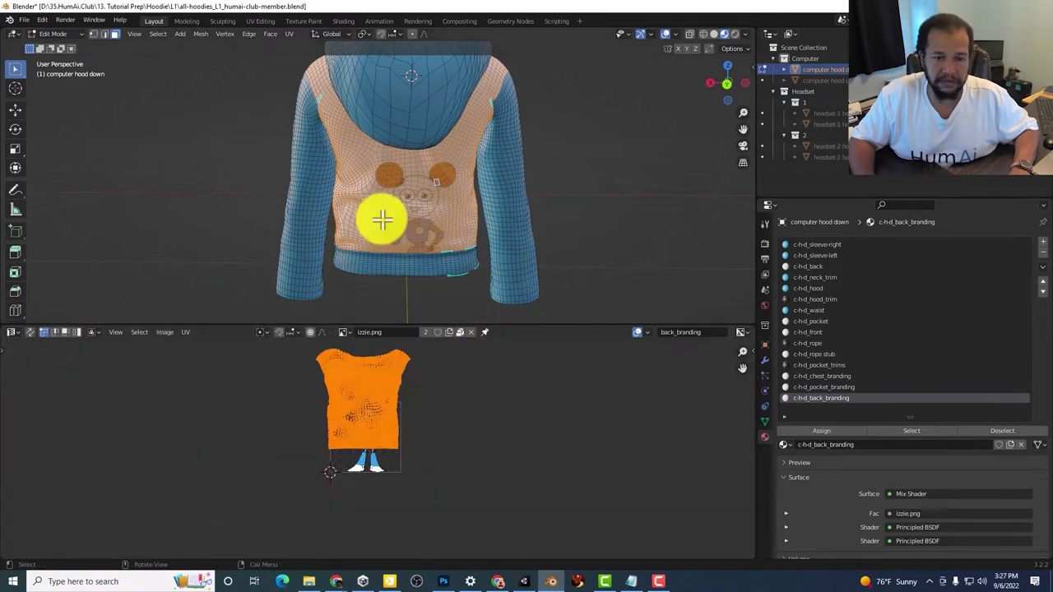
key(g)
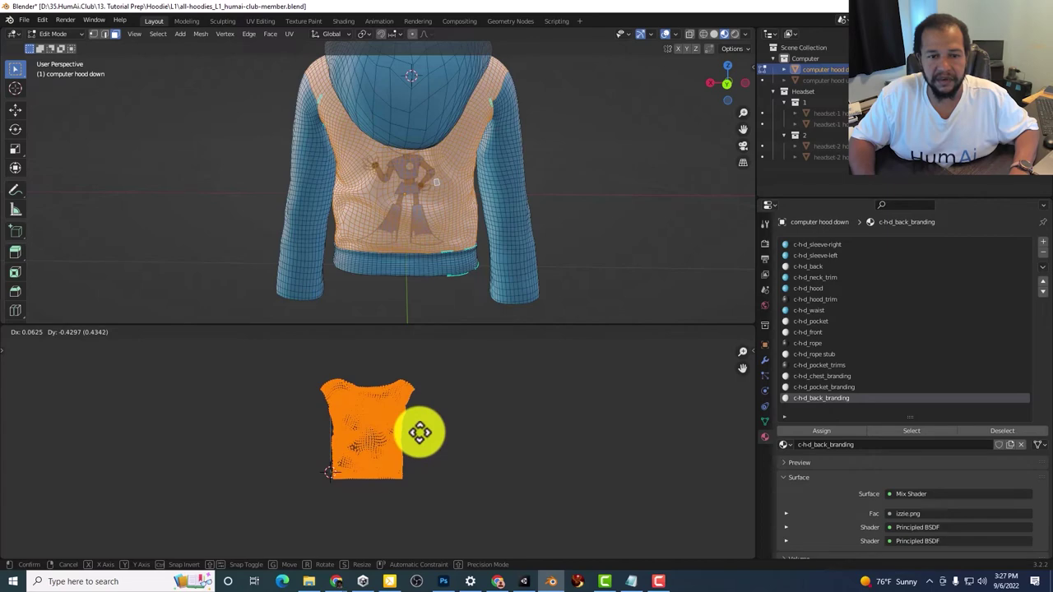
click(420, 433)
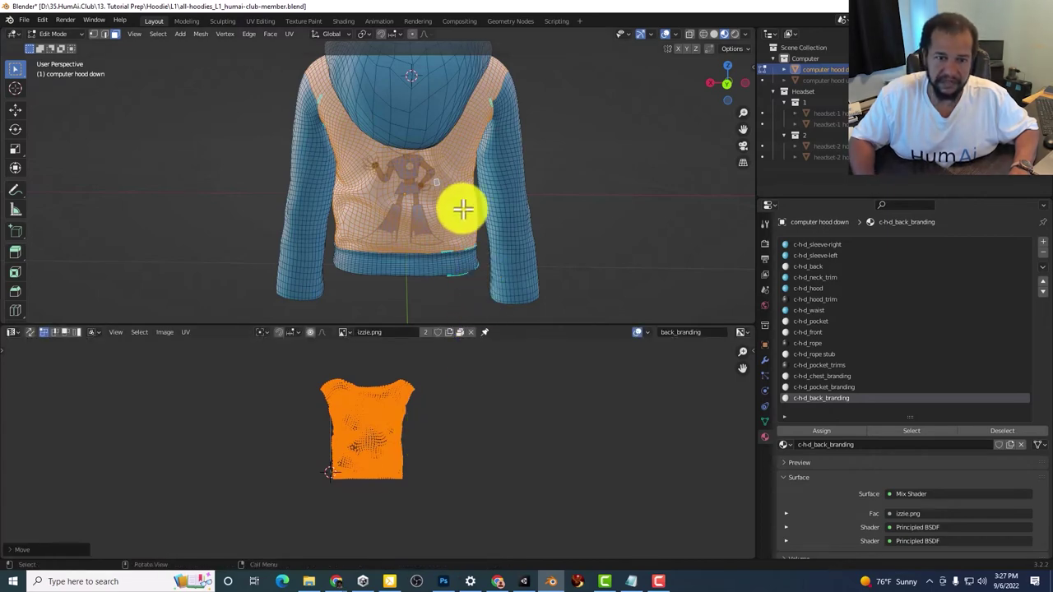
middle_drag(463, 209, 340, 197)
scroll(310, 205, down, 3)
Save the file, then view the finished hoodie from the side in Object Mode.
key(ctrl+s)
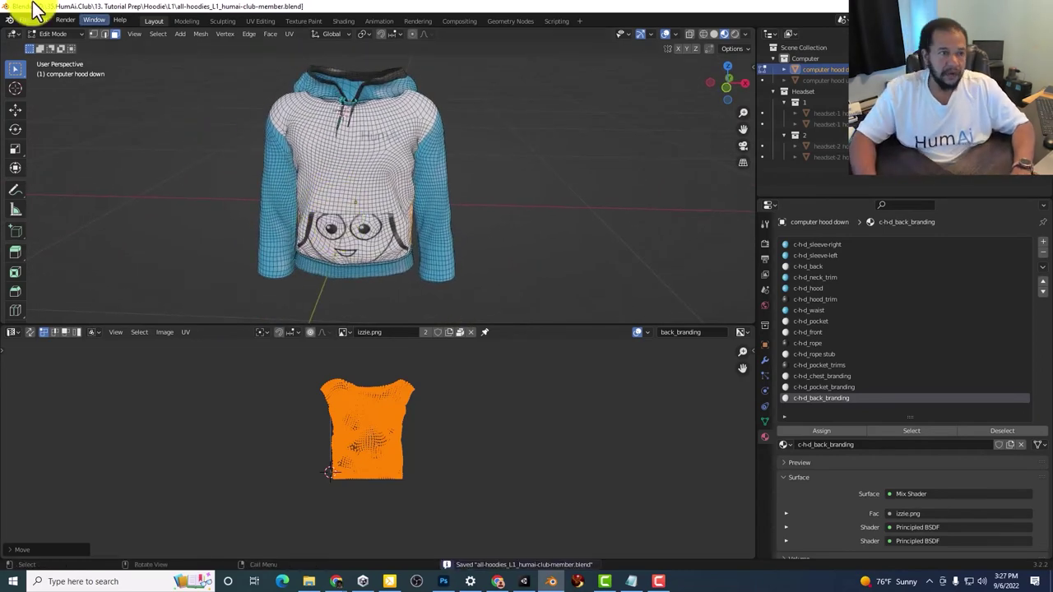
click(54, 35)
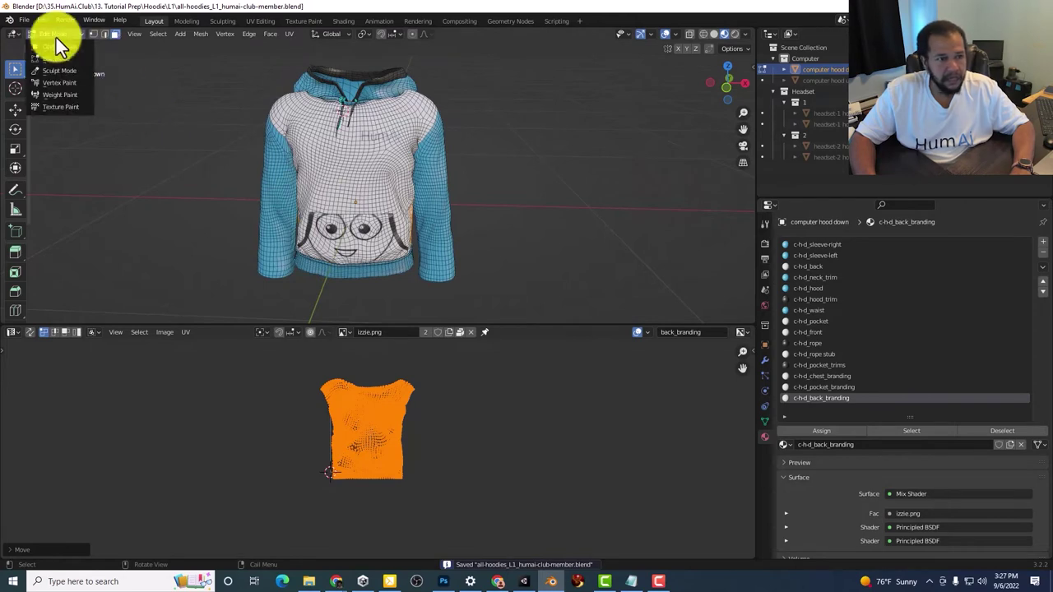
click(64, 48)
middle_drag(463, 205, 371, 145)
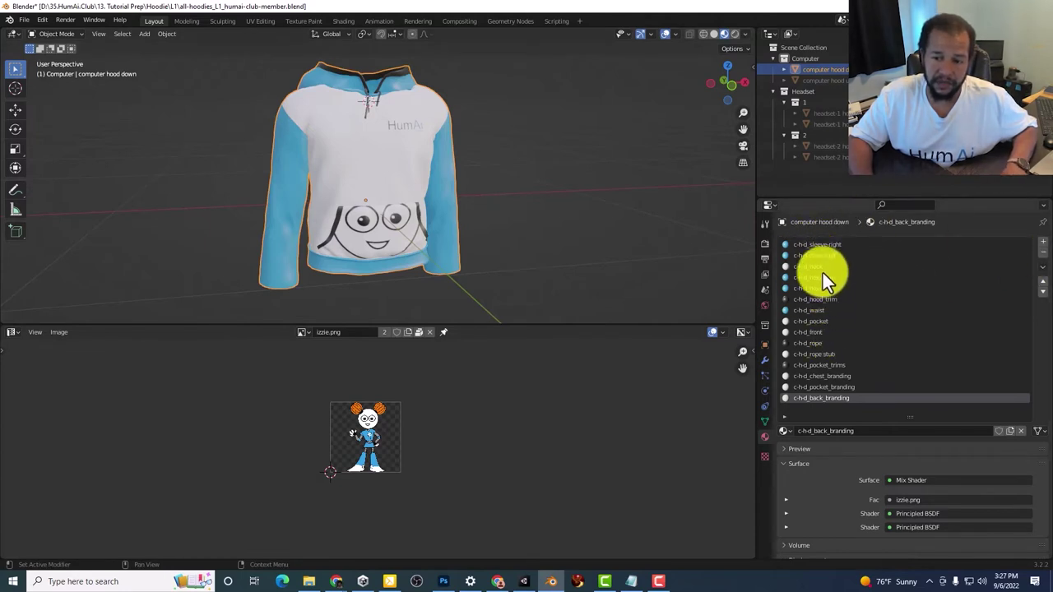
Show the c-h-d_waist material in the Shader Editor and set its Base Color hex to 000.
click(818, 311)
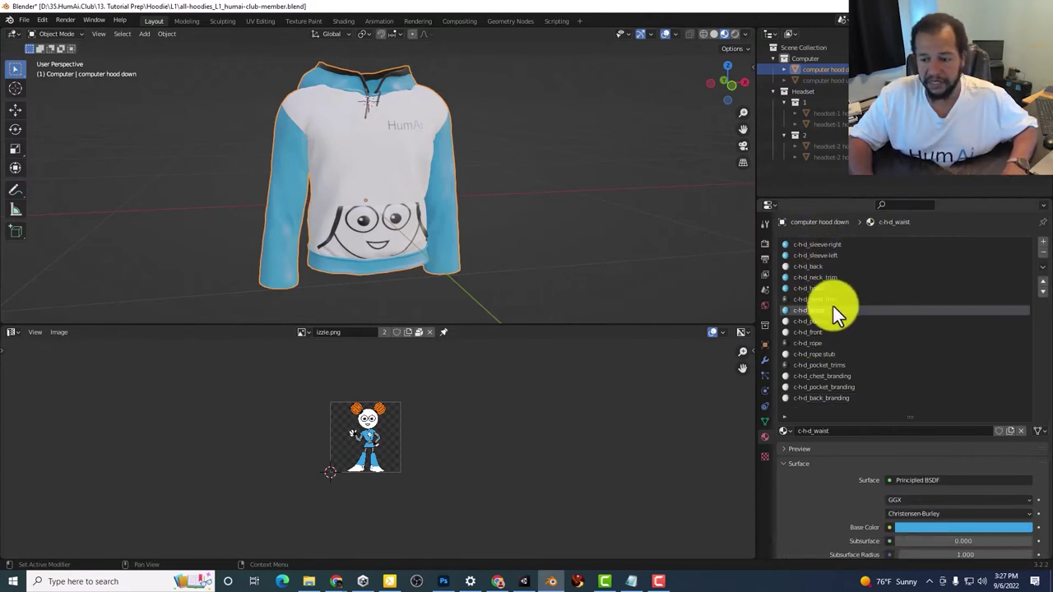
click(13, 332)
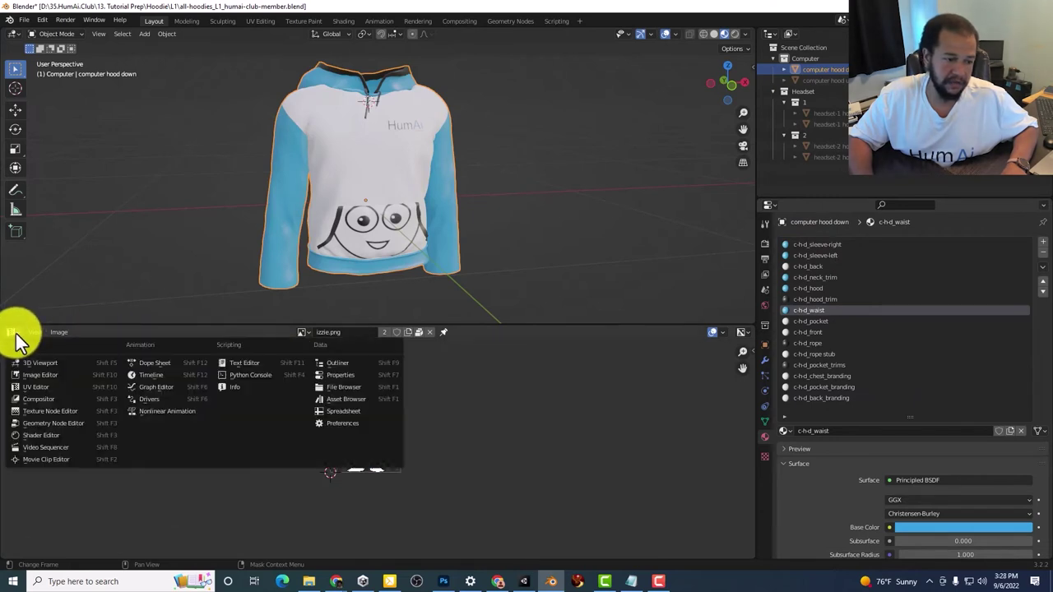
click(47, 434)
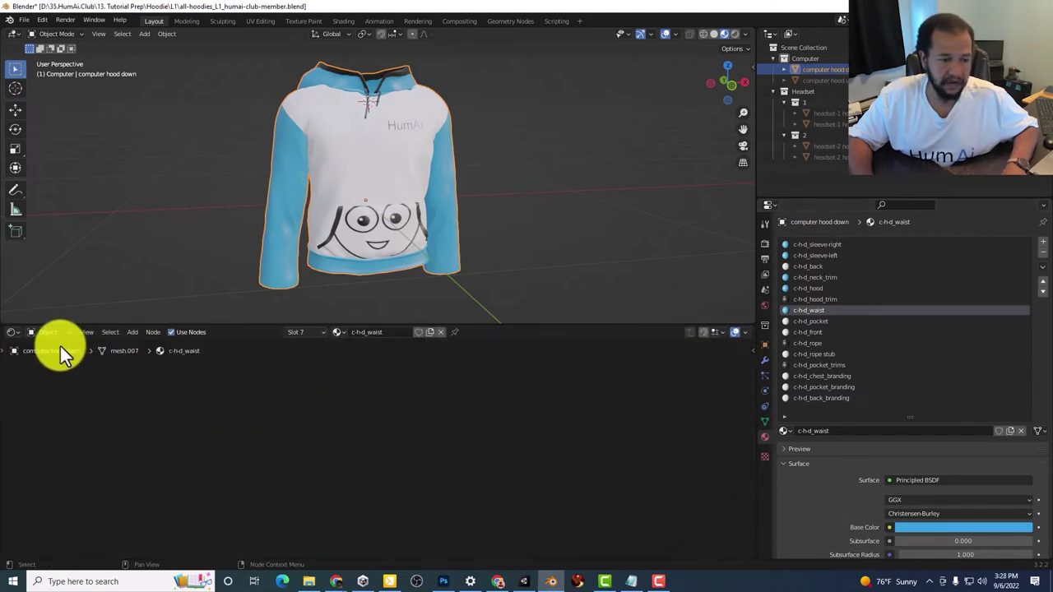
key(Home)
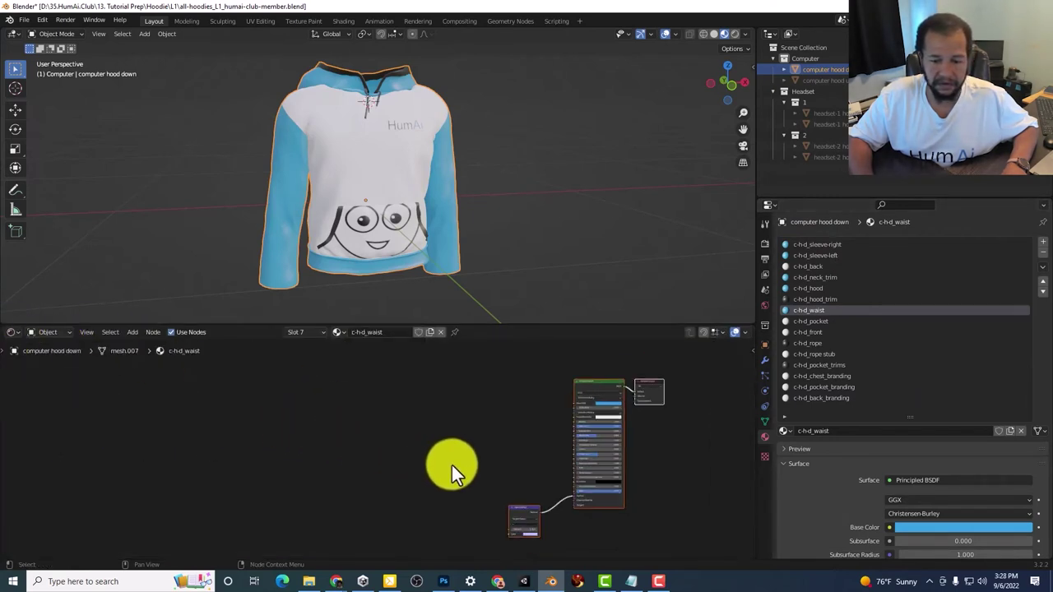
middle_drag(452, 465, 351, 430)
scroll(390, 449, up, 3)
middle_drag(453, 434, 570, 451)
click(496, 423)
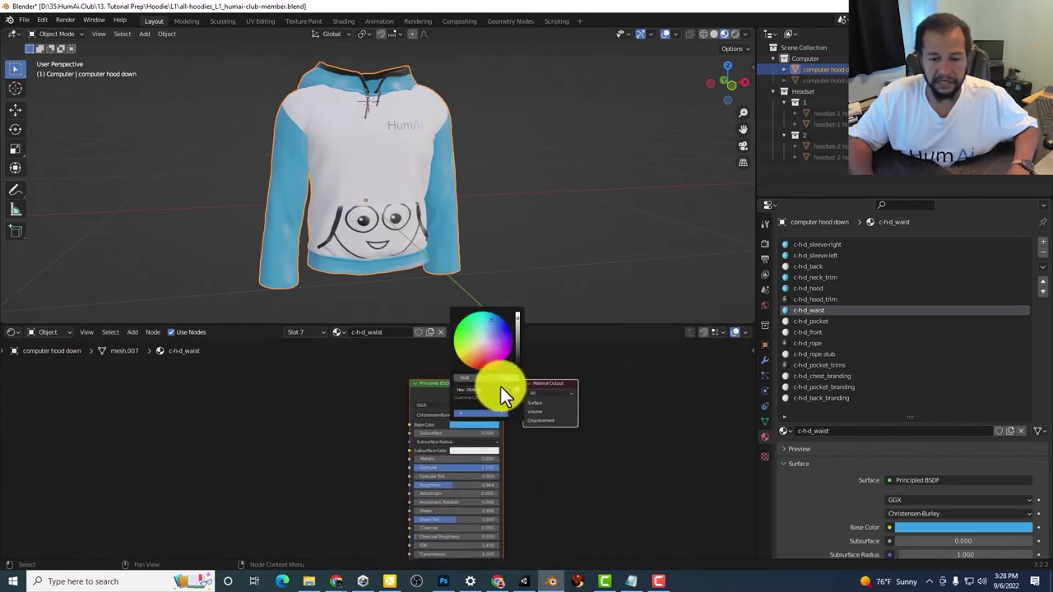
click(502, 389)
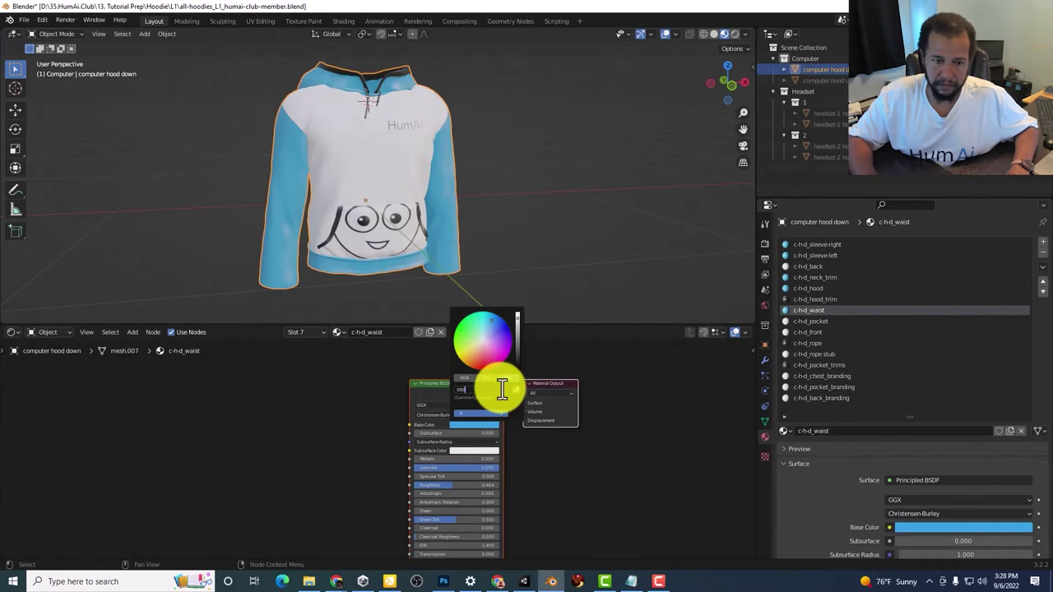
text(000)
key(Return)
Inspect the black waistband on the hoodie and save the blend file.
drag(754, 113, 572, 148)
scroll(696, 209, down, 5)
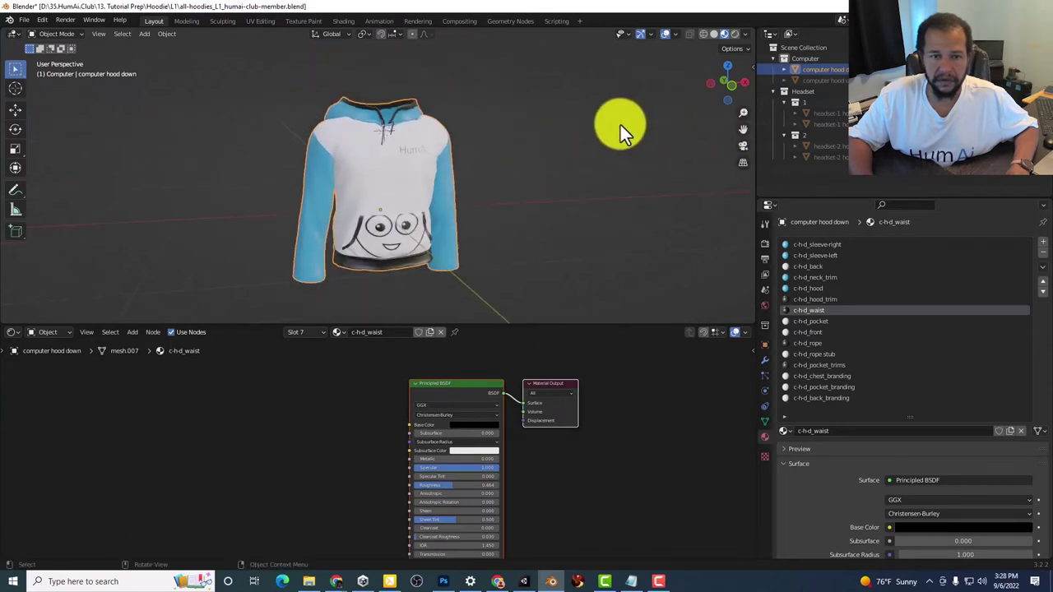
mouse_move(565, 156)
middle_down()
mouse_move(534, 159)
mouse_move(560, 151)
middle_up()
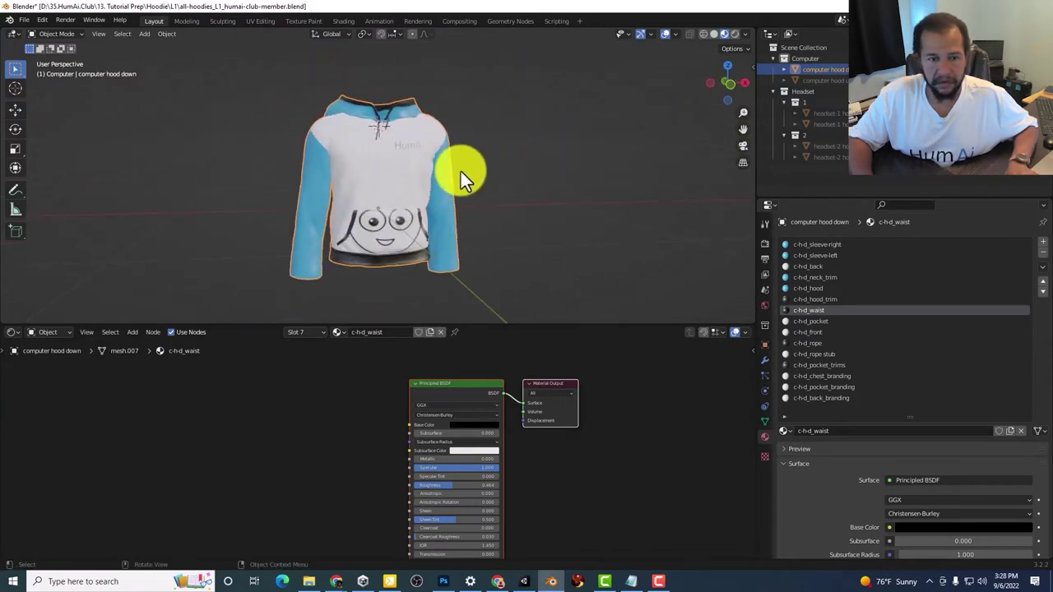
key(ctrl+s)
scroll(416, 159, up, 8)
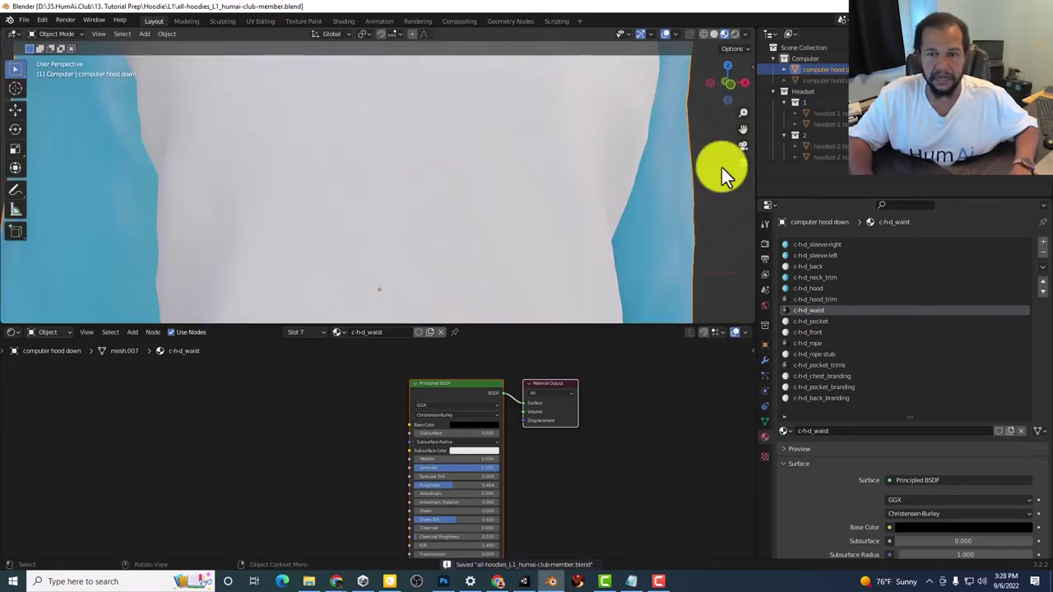
drag(733, 122, 366, 148)
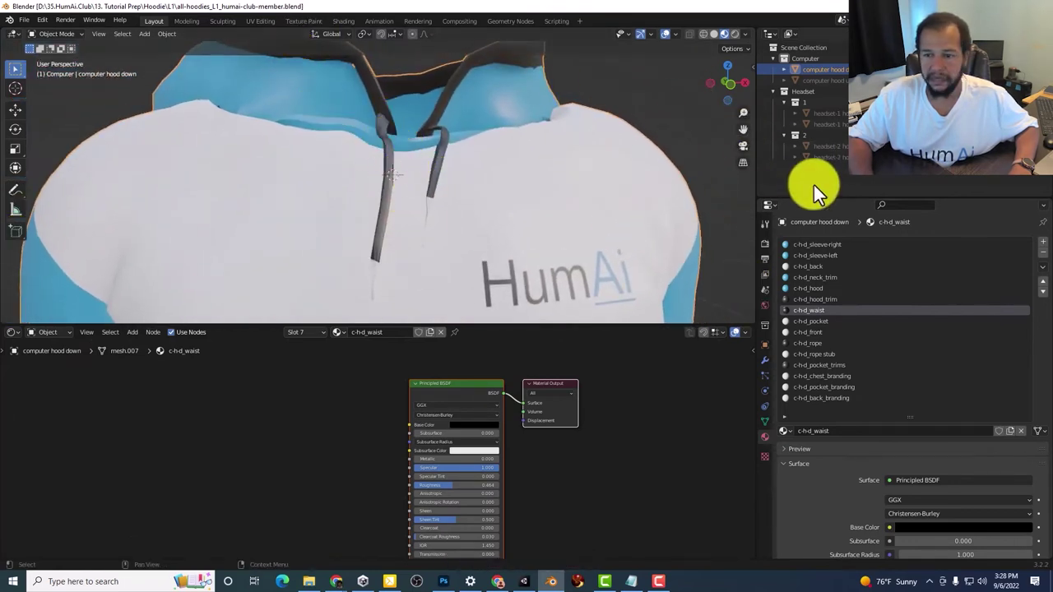
Set the c-h-d_rope stub material's Base Color to blue.
click(838, 354)
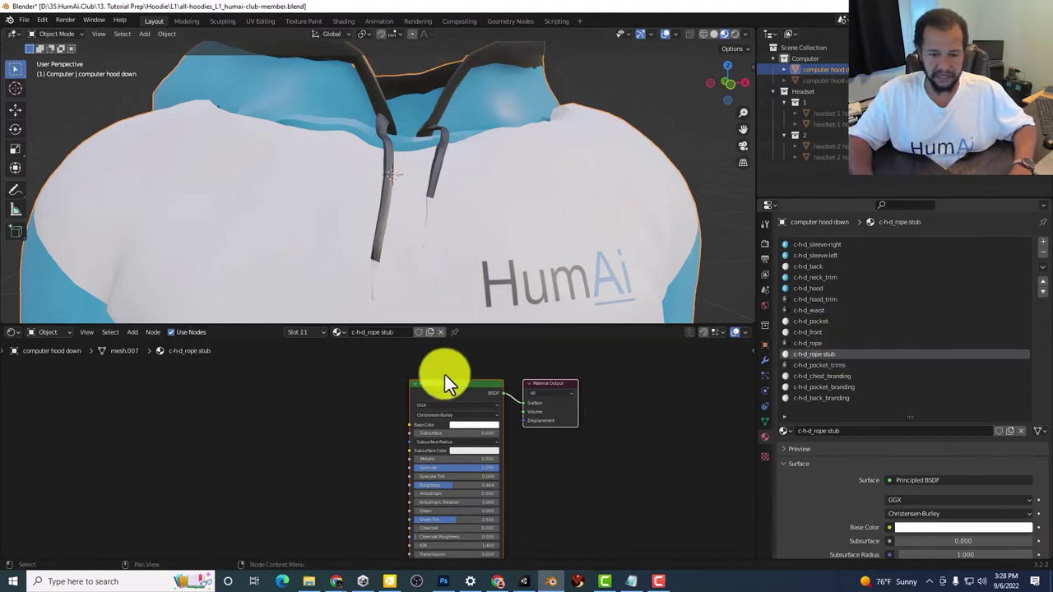
click(474, 424)
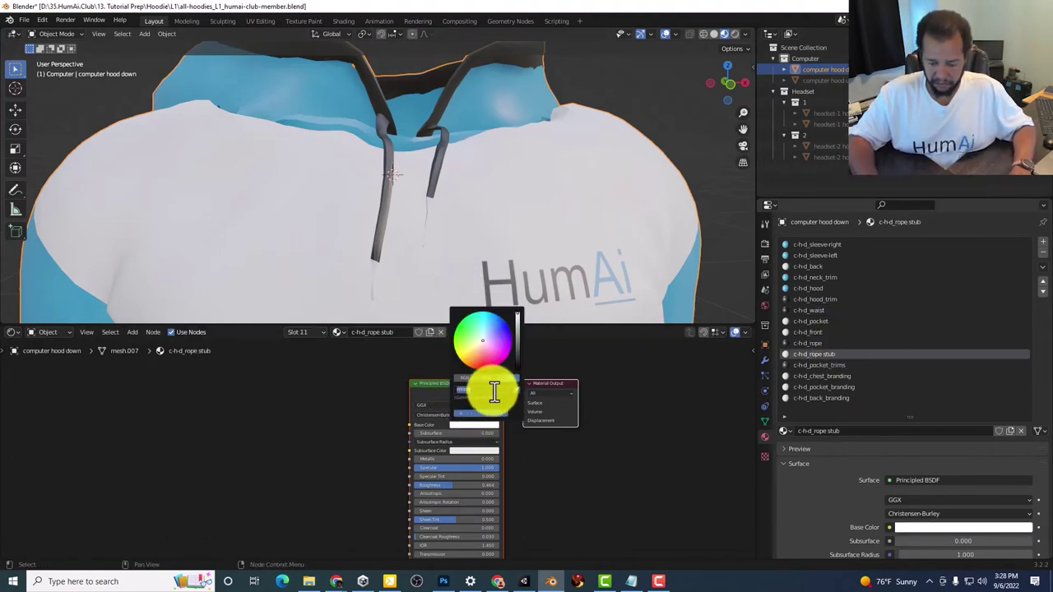
key(Return)
Check the blue rope stub from below and save the blend file.
middle_drag(434, 173, 356, 202)
scroll(485, 201, down, 3)
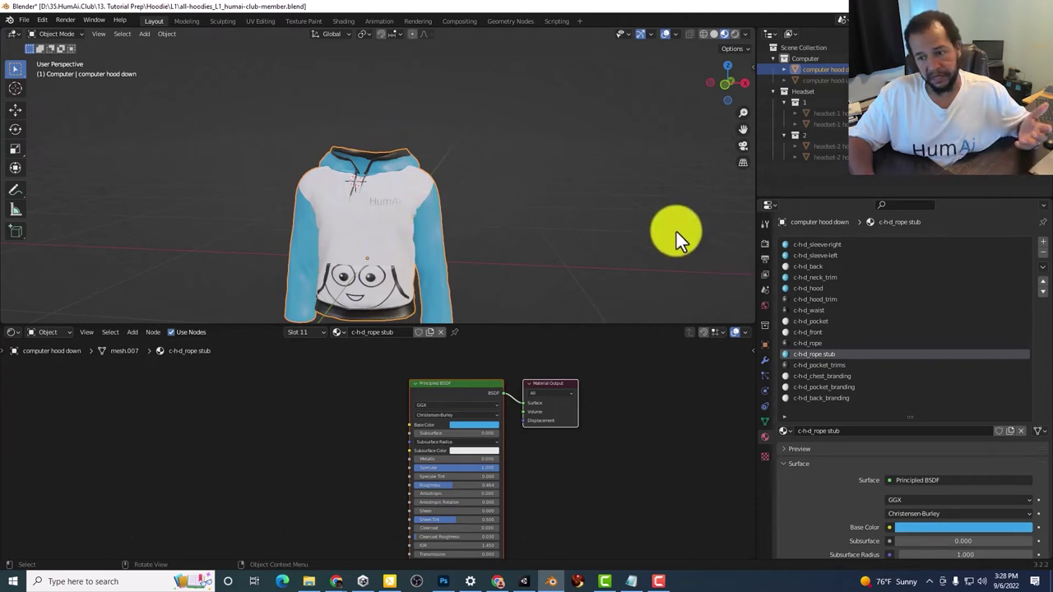
key(ctrl+s)
middle_drag(415, 228, 621, 118)
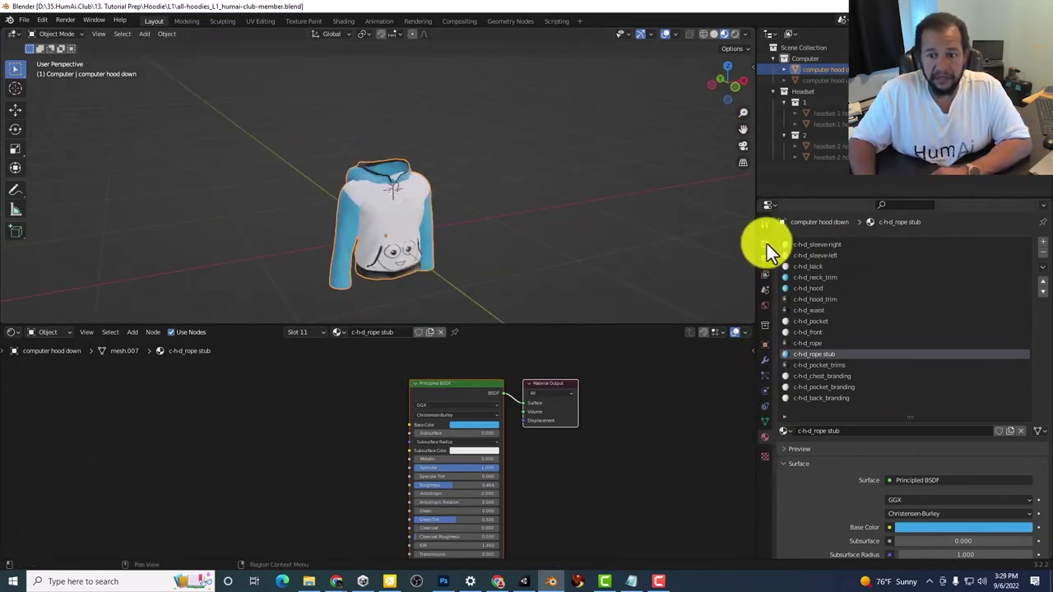
Remove headset-1 hood up from SimpleBake's bake objects list in Render Properties.
click(765, 244)
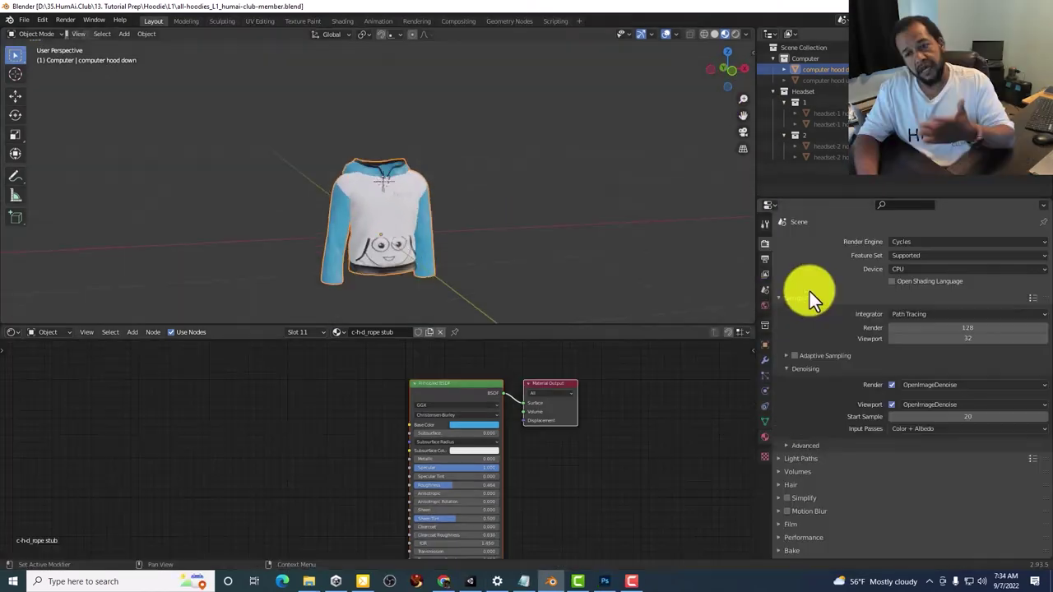
scroll(836, 291, down, 5)
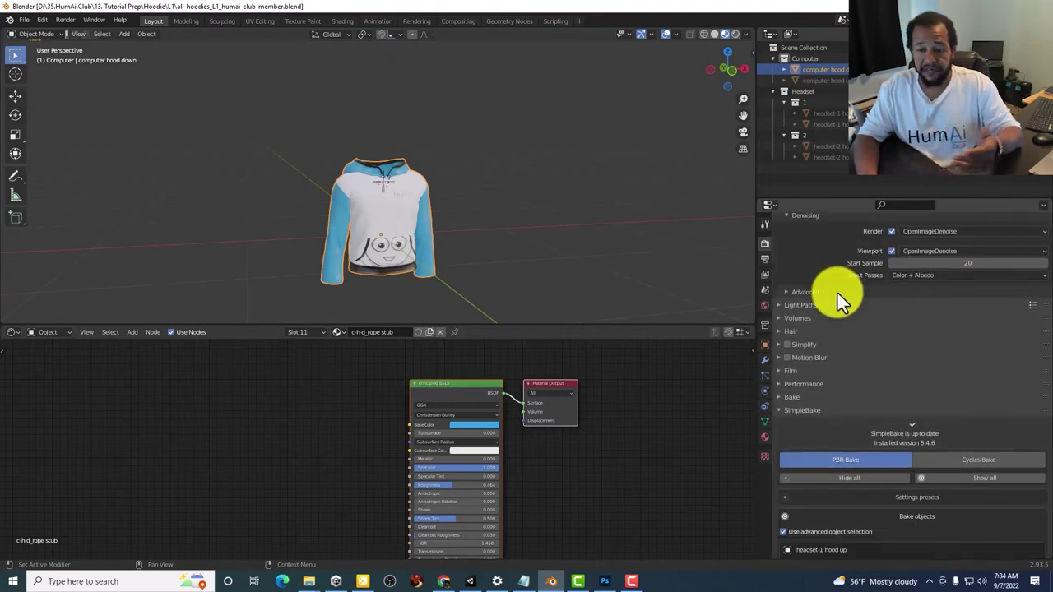
scroll(837, 293, down, 5)
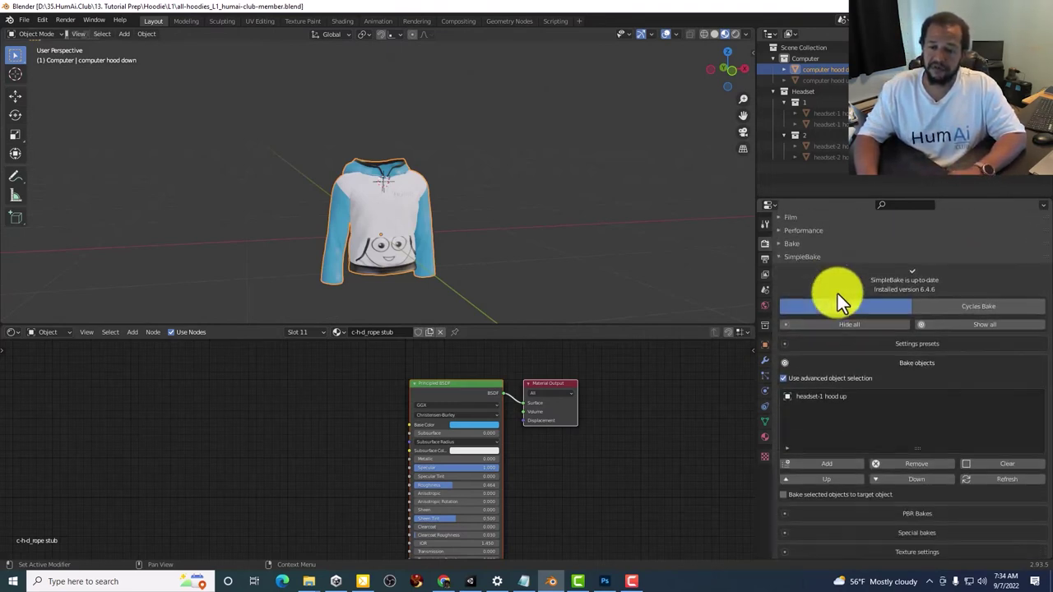
scroll(834, 300, down, 2)
click(830, 352)
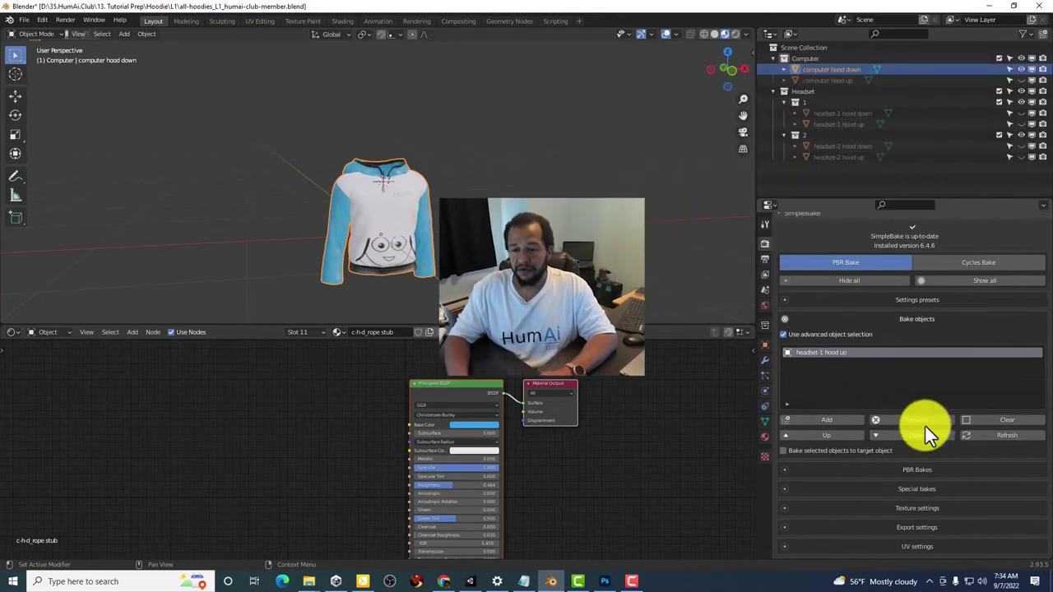
click(922, 420)
Add the computer hood down hoodie to the bake objects and run the bake.
click(805, 336)
click(831, 70)
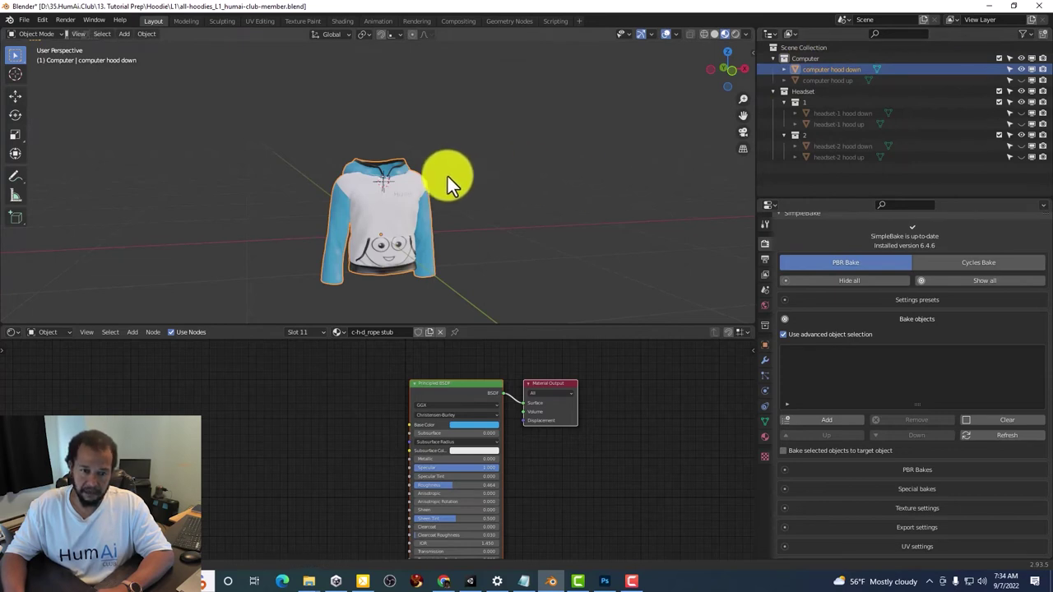
mouse_move(447, 177)
middle_down()
mouse_move(535, 186)
mouse_move(422, 192)
mouse_move(647, 159)
mouse_move(432, 189)
mouse_move(466, 183)
middle_up()
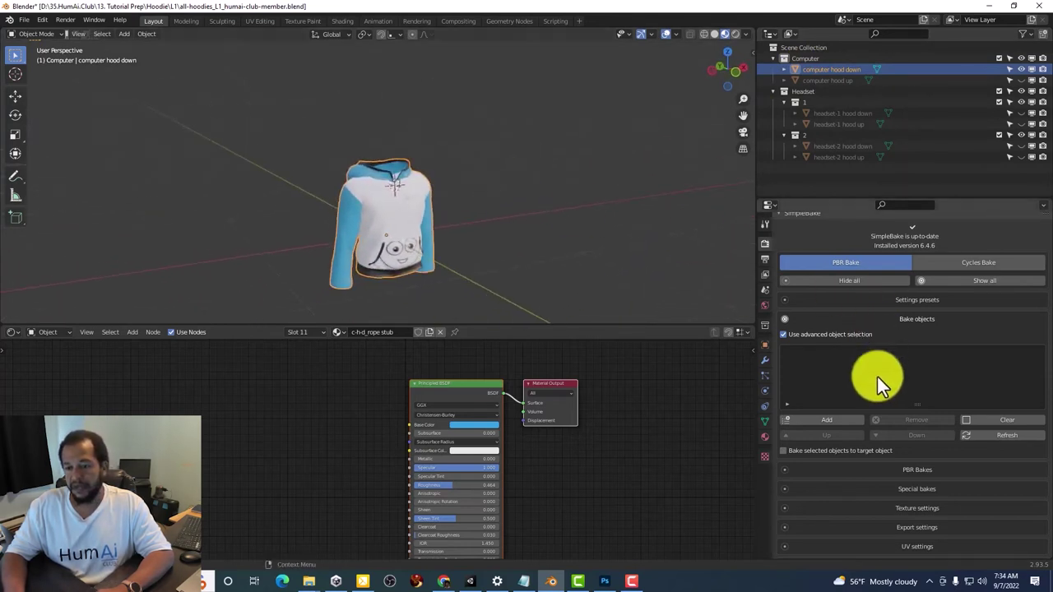
click(824, 421)
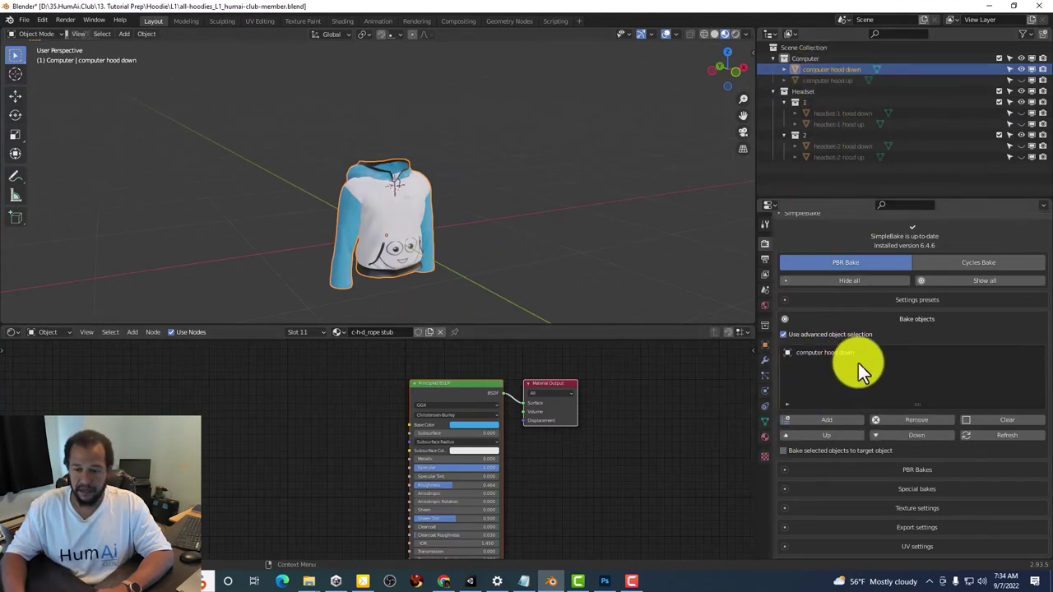
scroll(859, 363, down, 6)
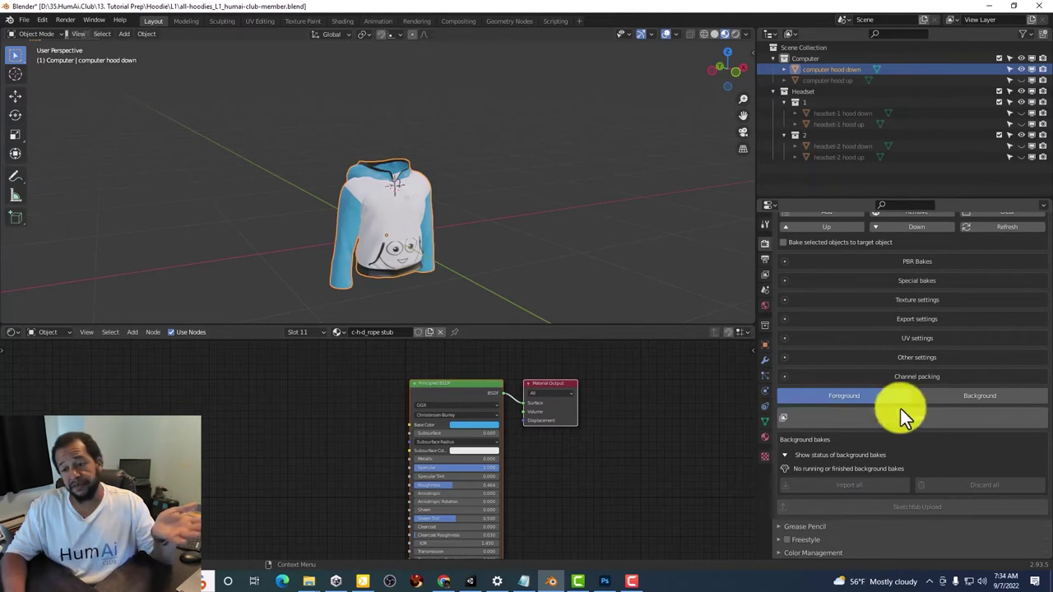
click(904, 426)
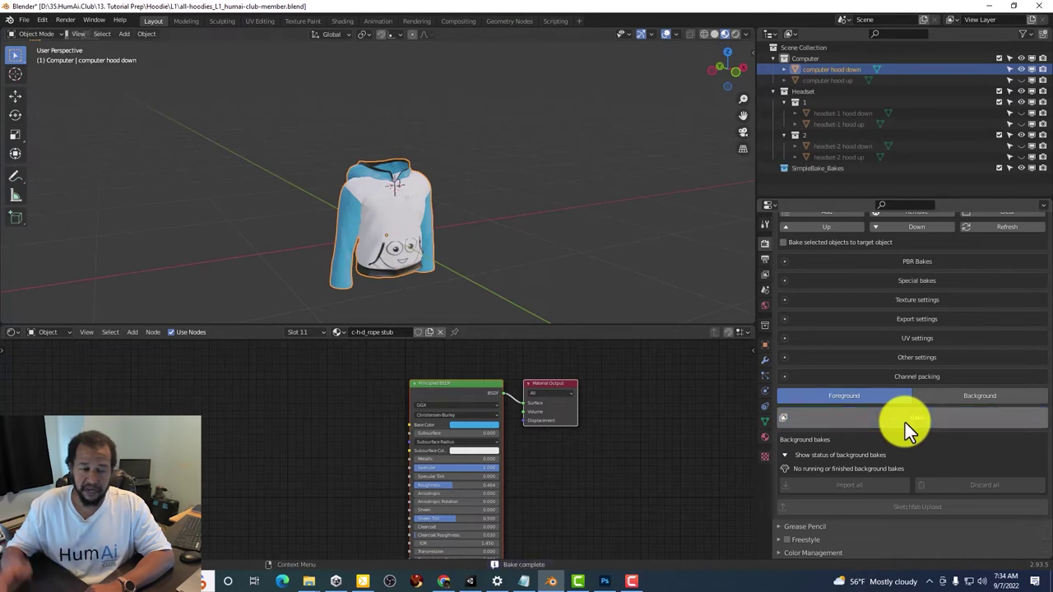
Hide the original hoodie and import computer hood down.fbx from the SimpleBake_Bakes folder.
click(1020, 69)
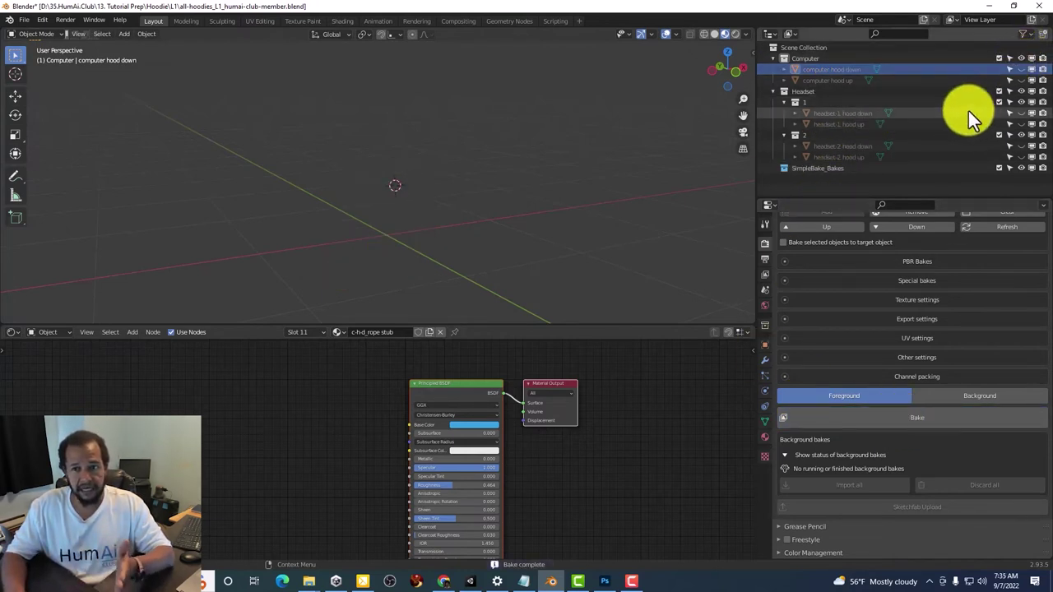
click(24, 19)
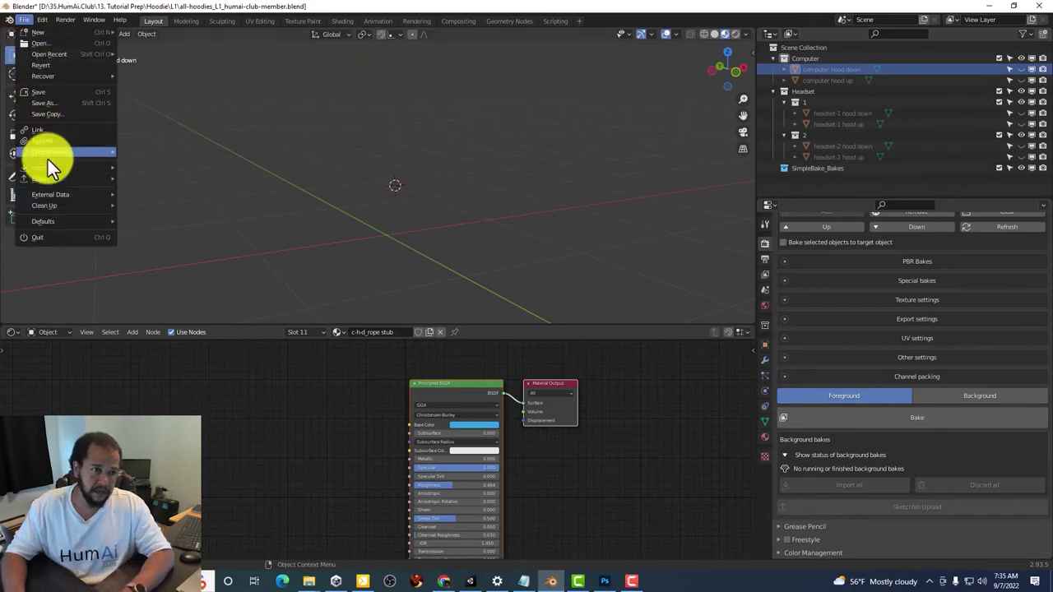
mouse_move(48, 169)
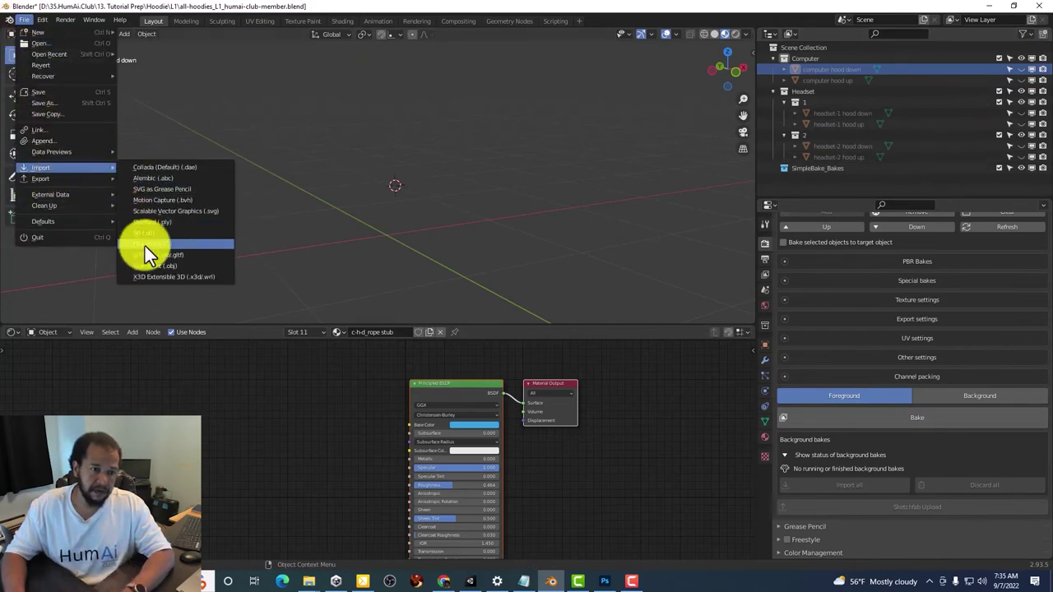
click(146, 245)
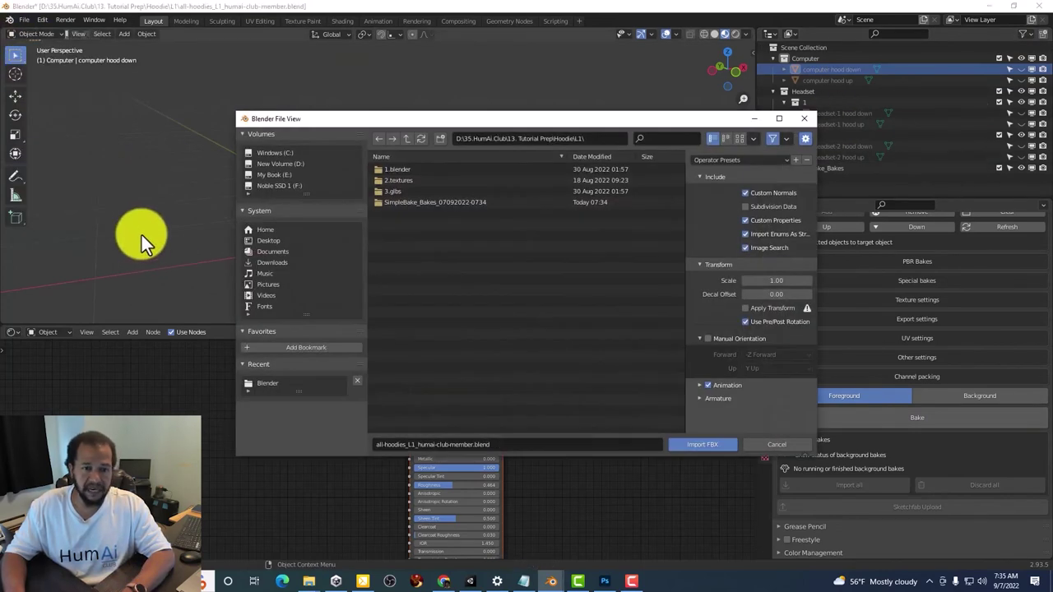
double_click(436, 202)
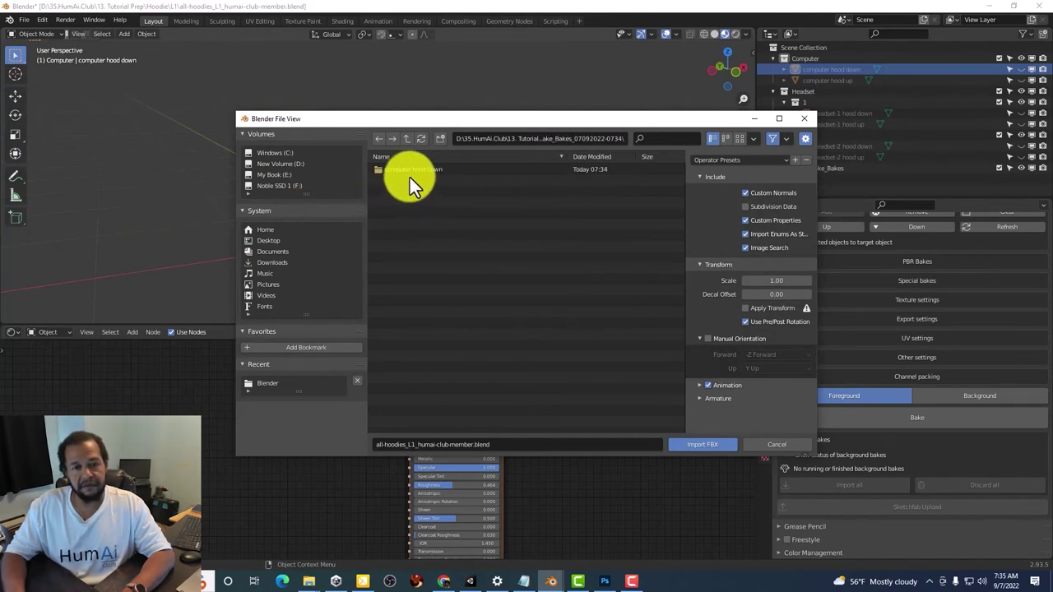
double_click(434, 171)
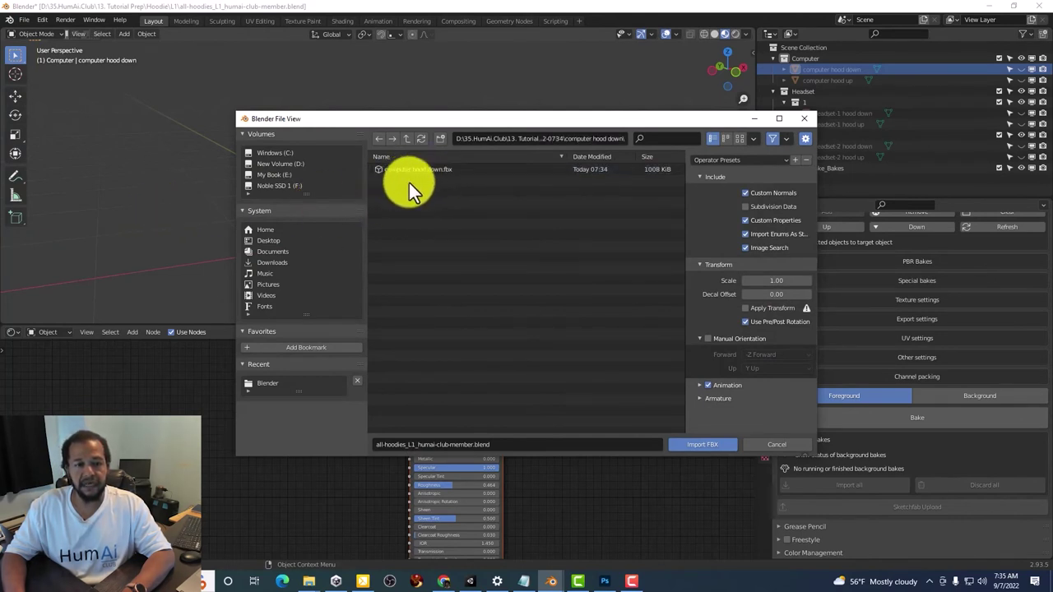
double_click(466, 168)
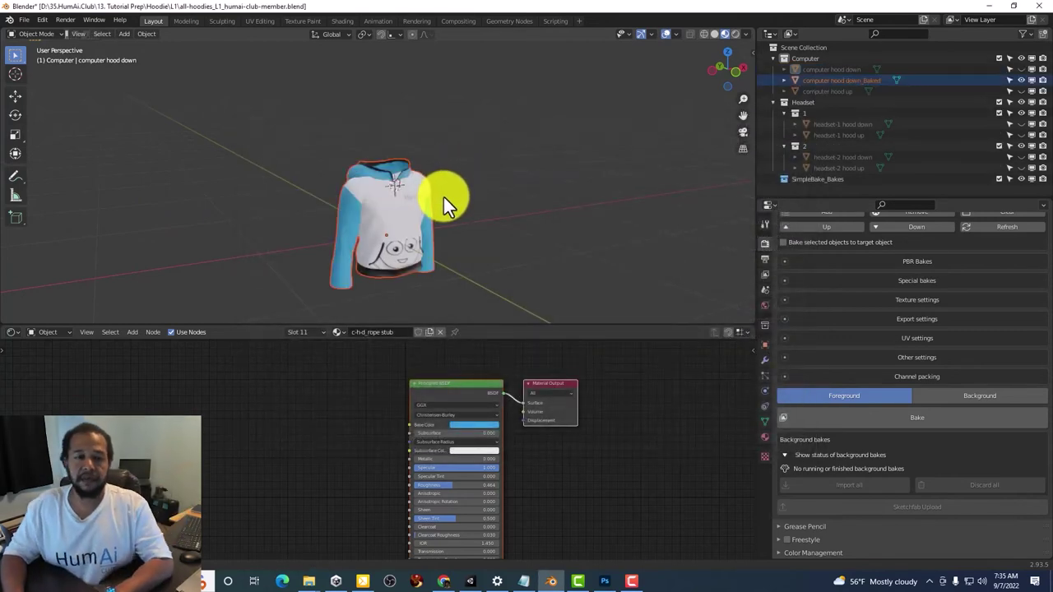
middle_drag(444, 197, 376, 188)
scroll(376, 188, up, 3)
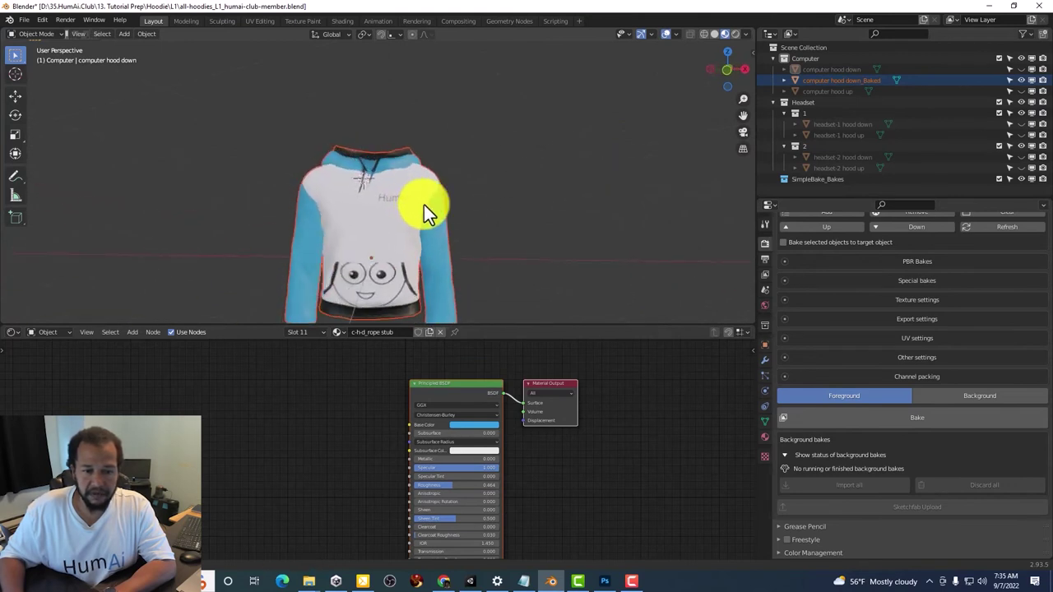
middle_drag(434, 211, 462, 200)
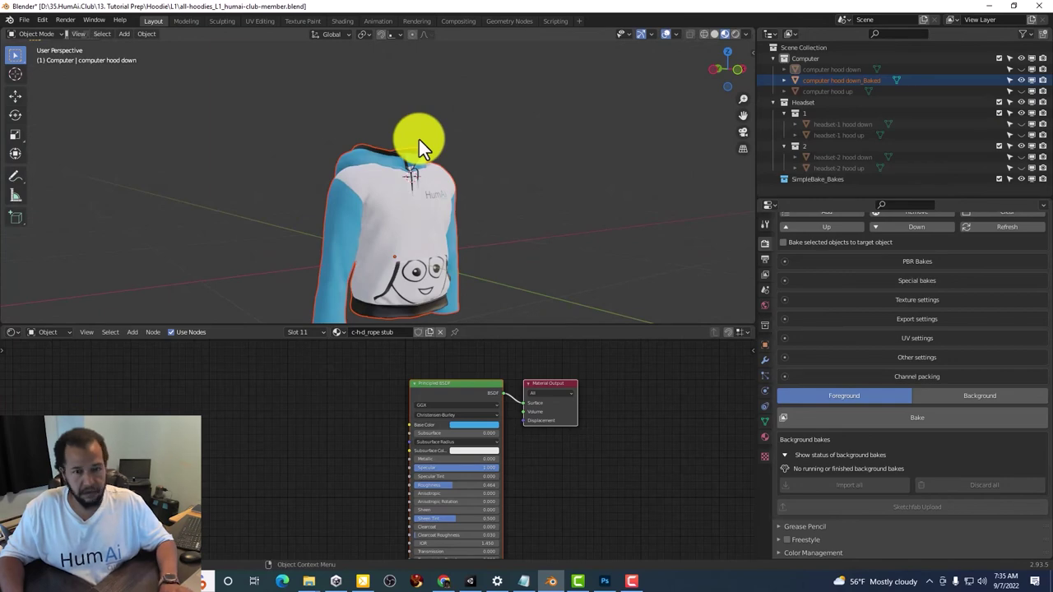
Start a glTF 2.0 export targeting the Hoodie-L1\2.glbs folder.
click(24, 19)
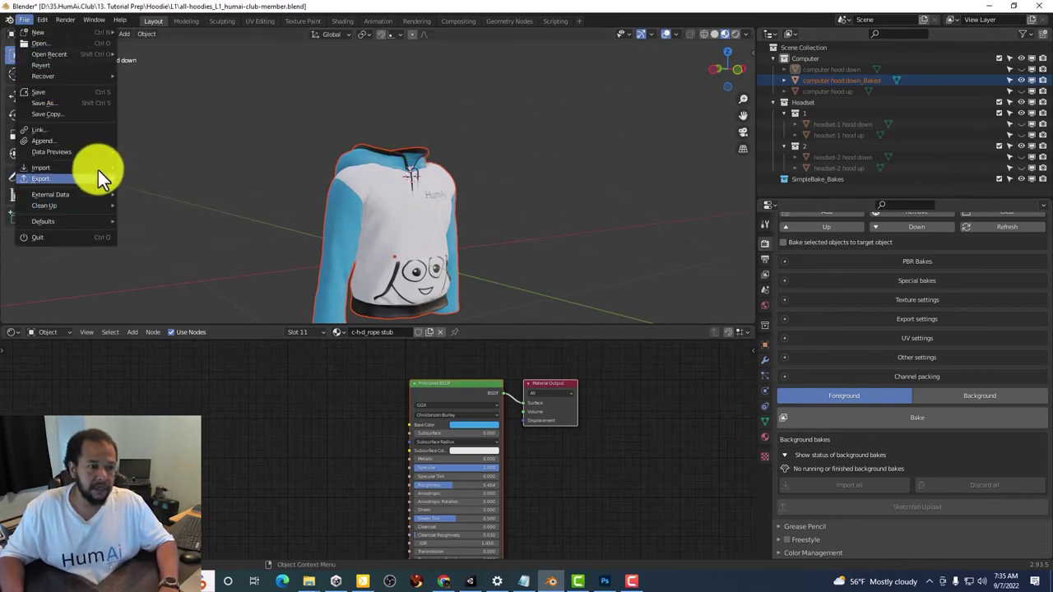
mouse_move(97, 180)
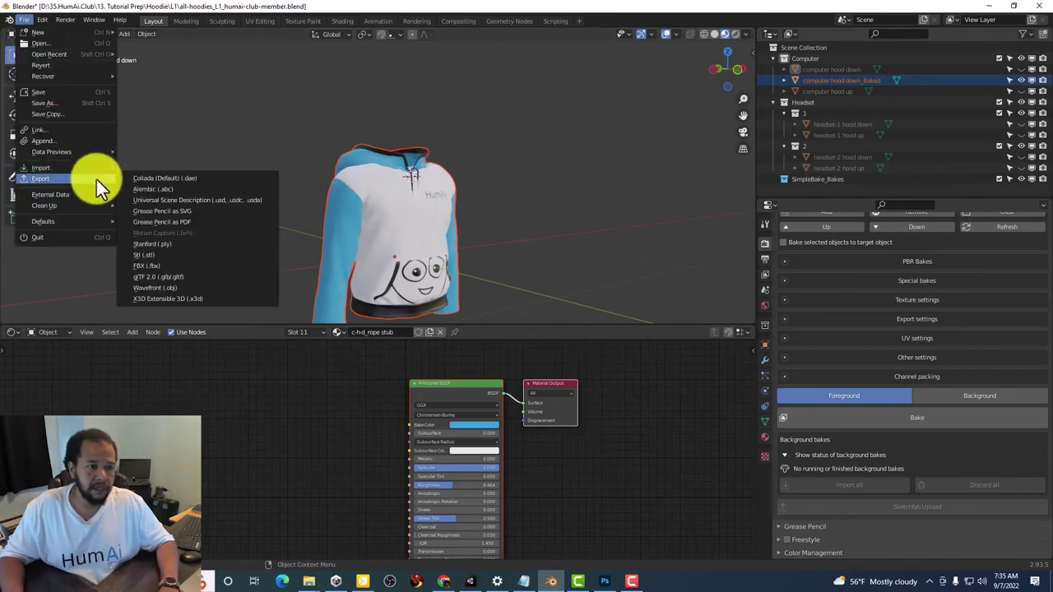
click(191, 276)
drag(489, 118, 472, 104)
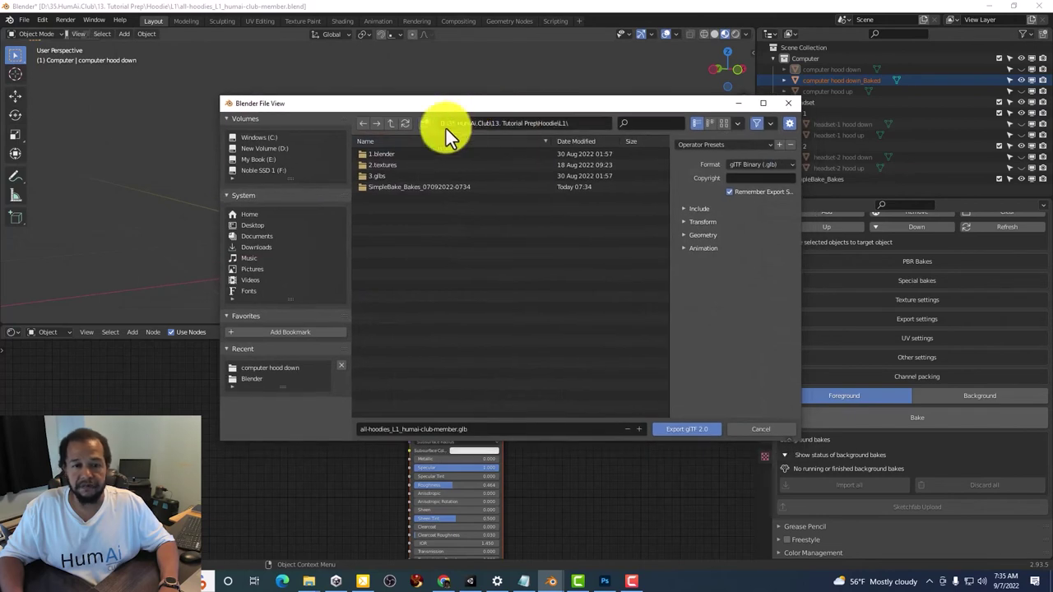
double_click(374, 174)
double_click(396, 162)
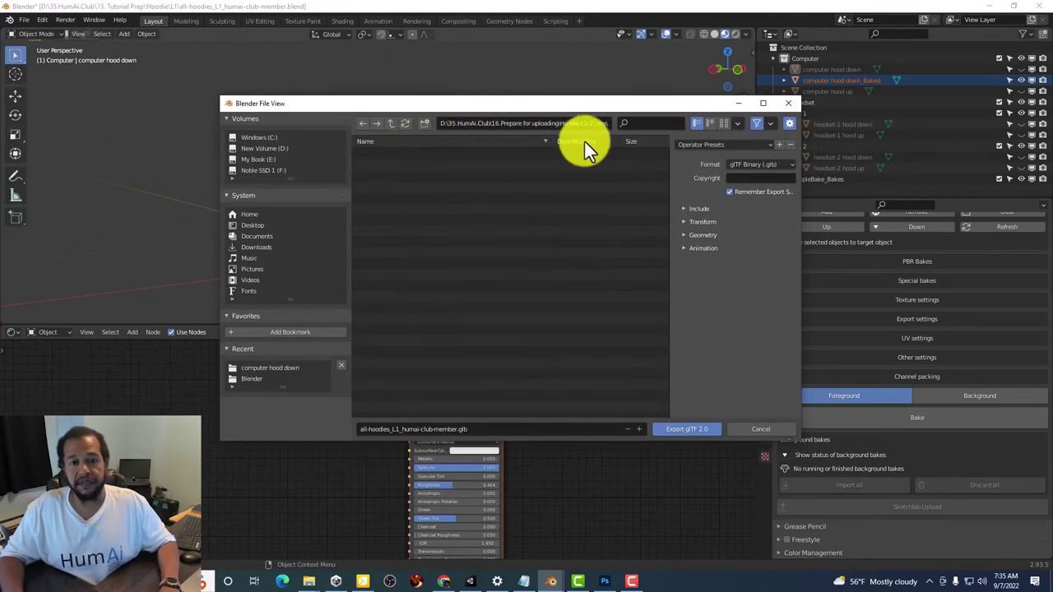
Name the file chd-tutorial-hoodie and export it as a GLB.
click(462, 425)
key(BackSpace)
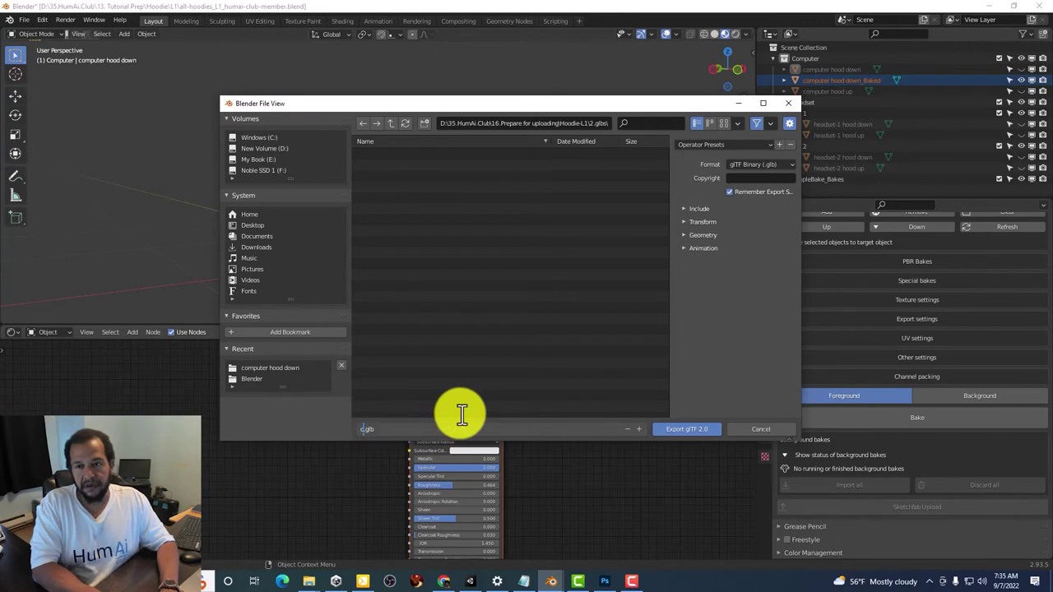
text(chd)
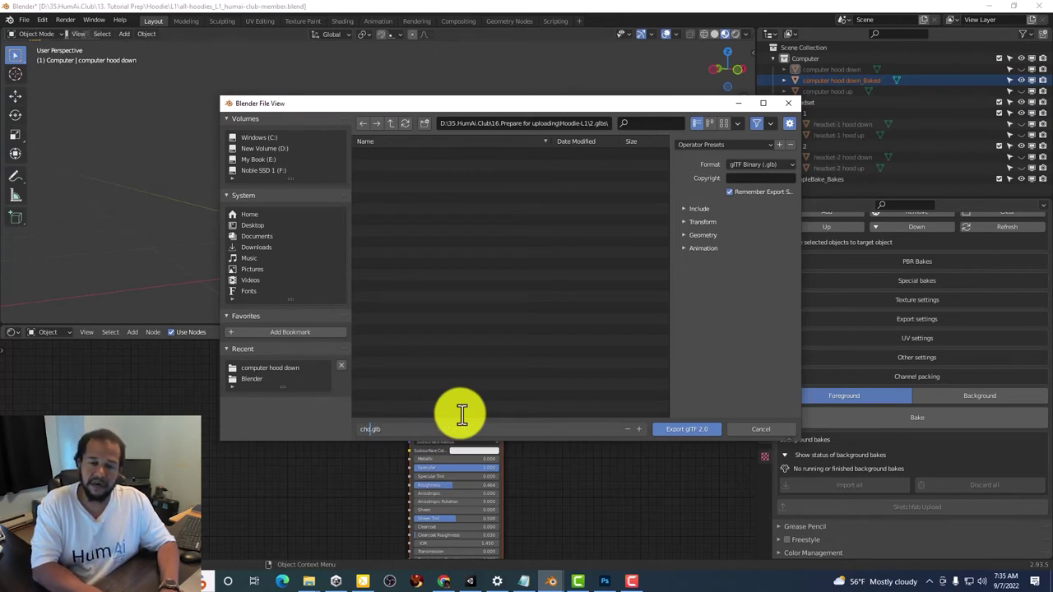
text(-tutorial-hdodie)
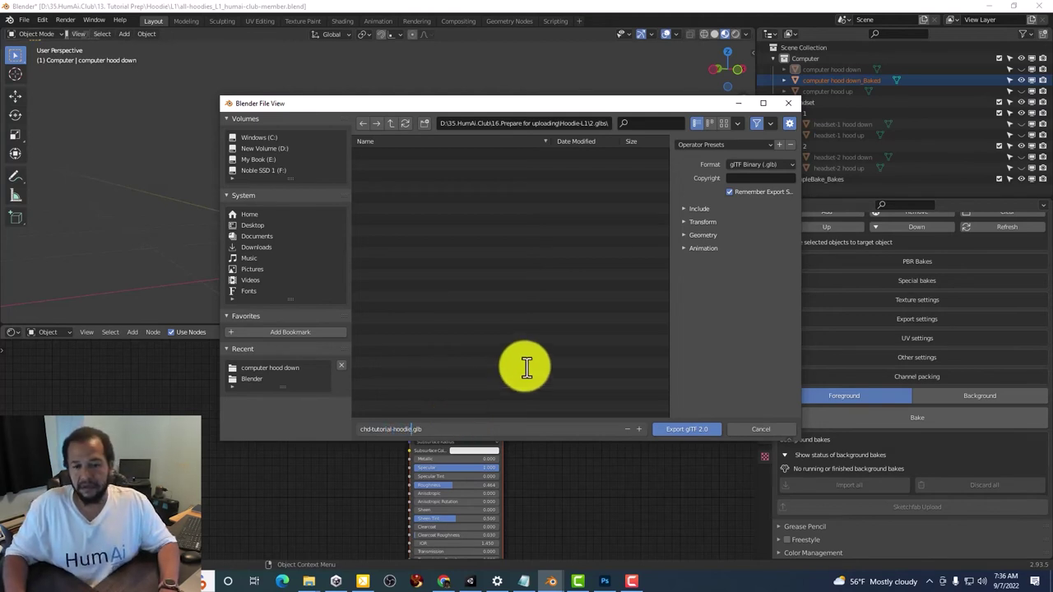
click(685, 207)
click(683, 209)
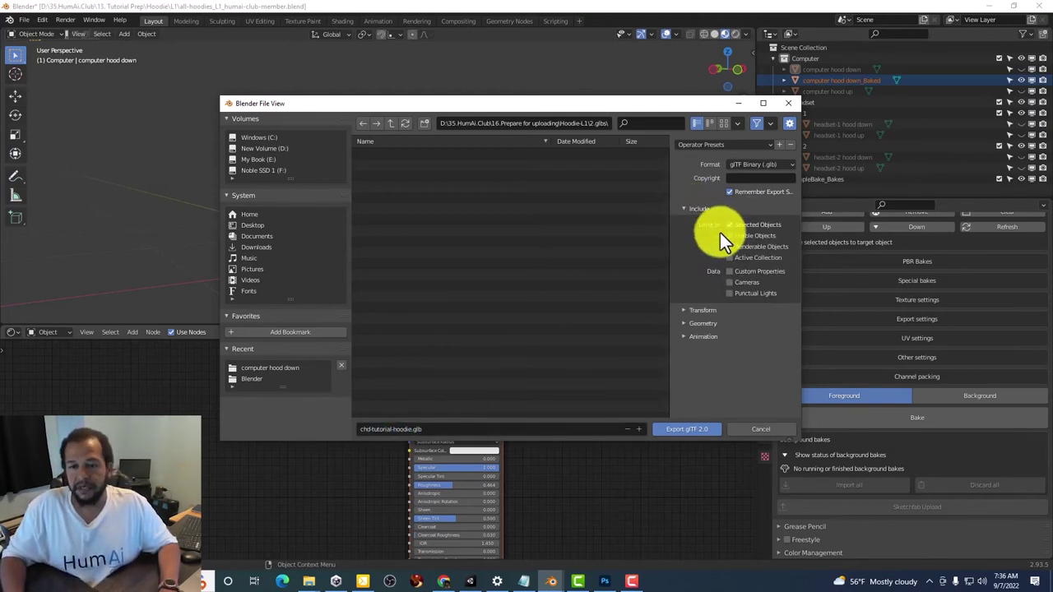
click(698, 429)
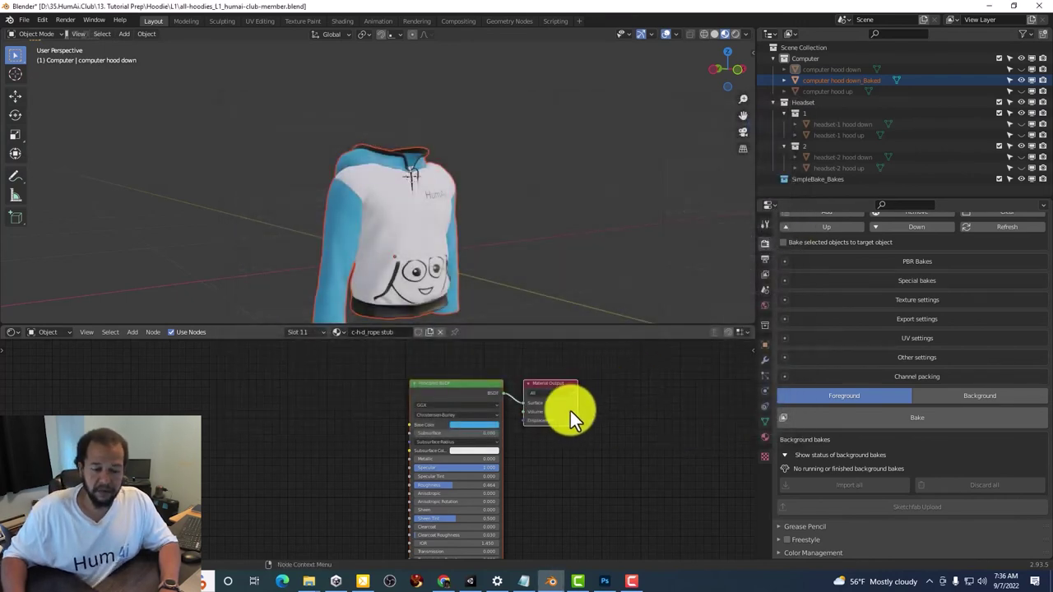
Open chd-tutorial-hoodie.glb from the 2.glbs folder in 3D Viewer and rotate it to see the back.
key(alt+Tab)
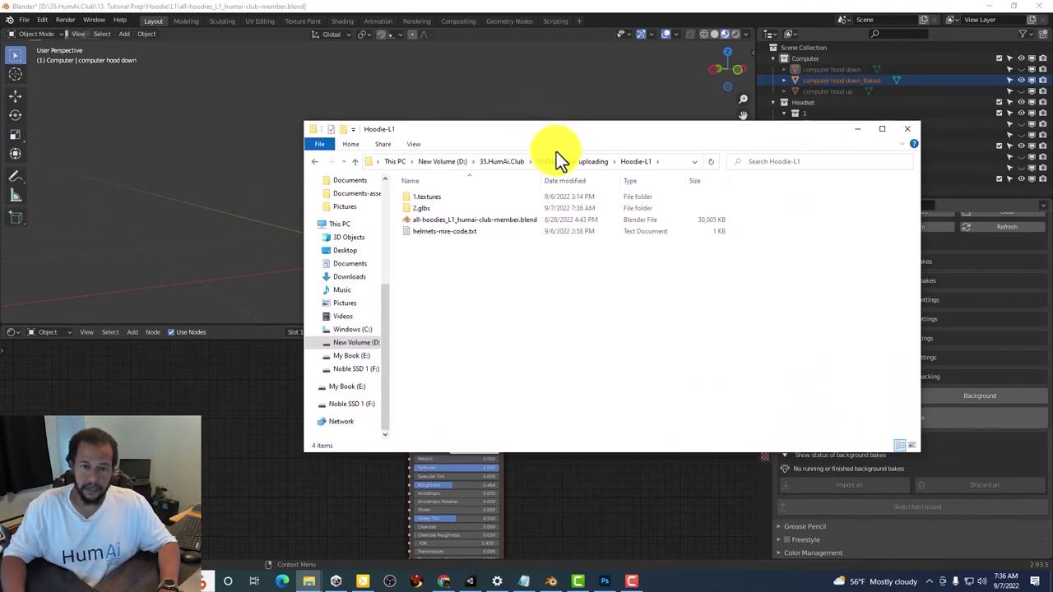
double_click(474, 210)
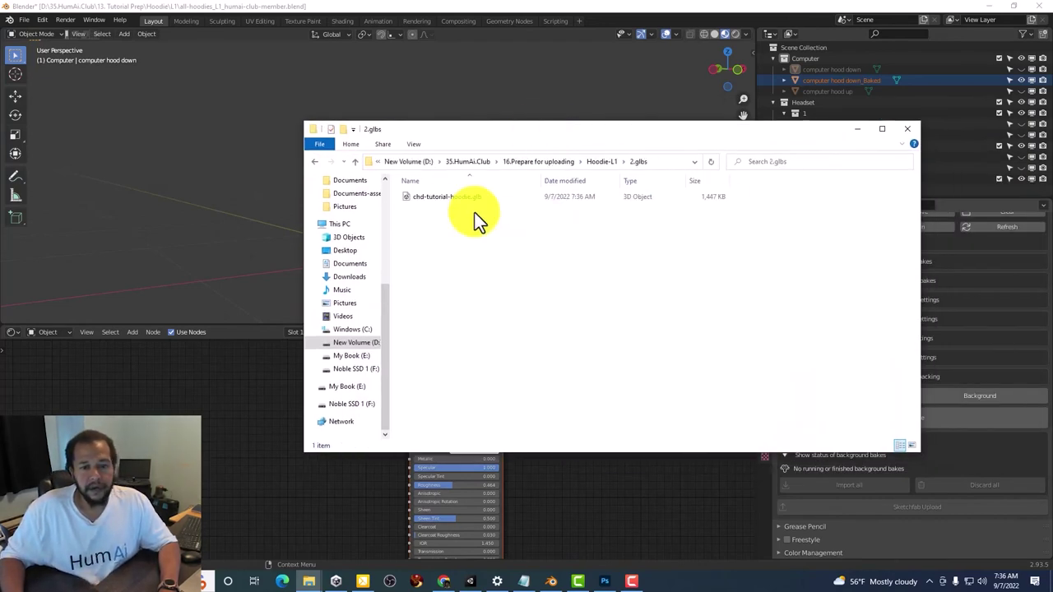
click(417, 200)
double_click(417, 199)
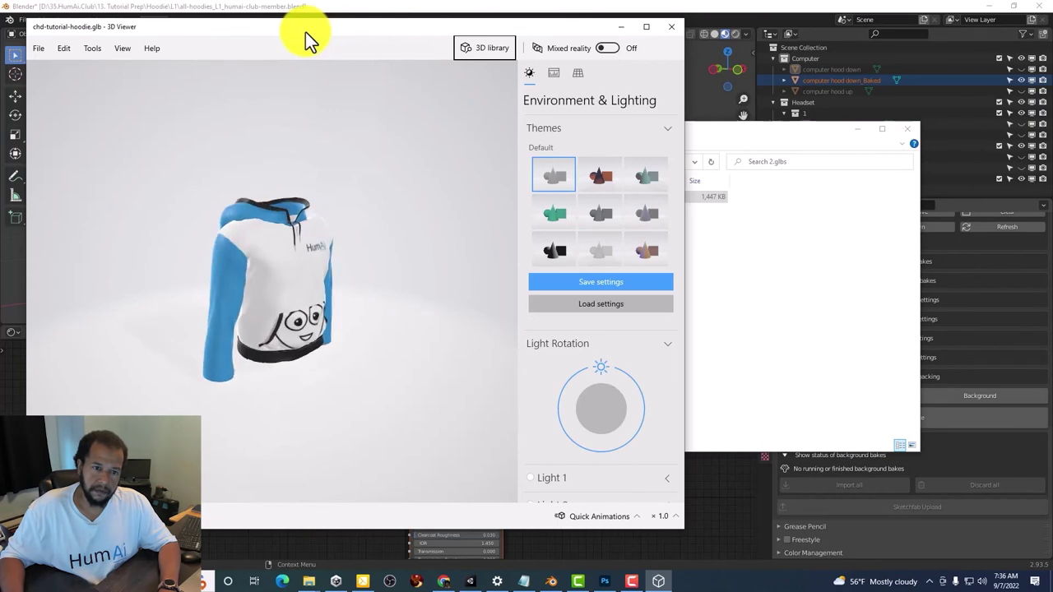
drag(305, 32, 443, 56)
drag(437, 305, 499, 314)
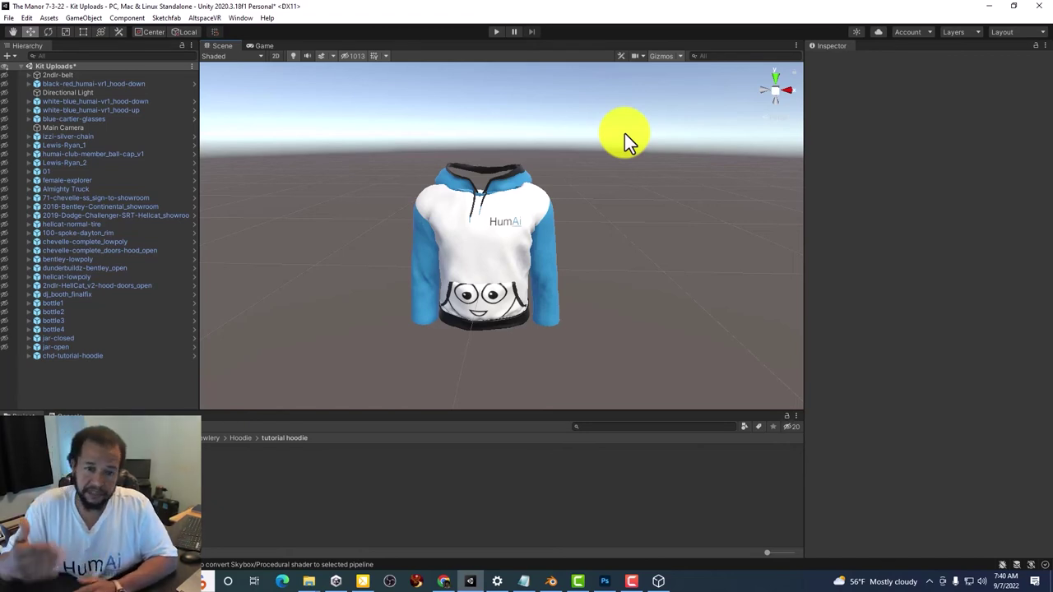
Fly in close and orbit the Scene view to inspect the hoodie's hood opening.
right_drag(625, 134, 387, 236)
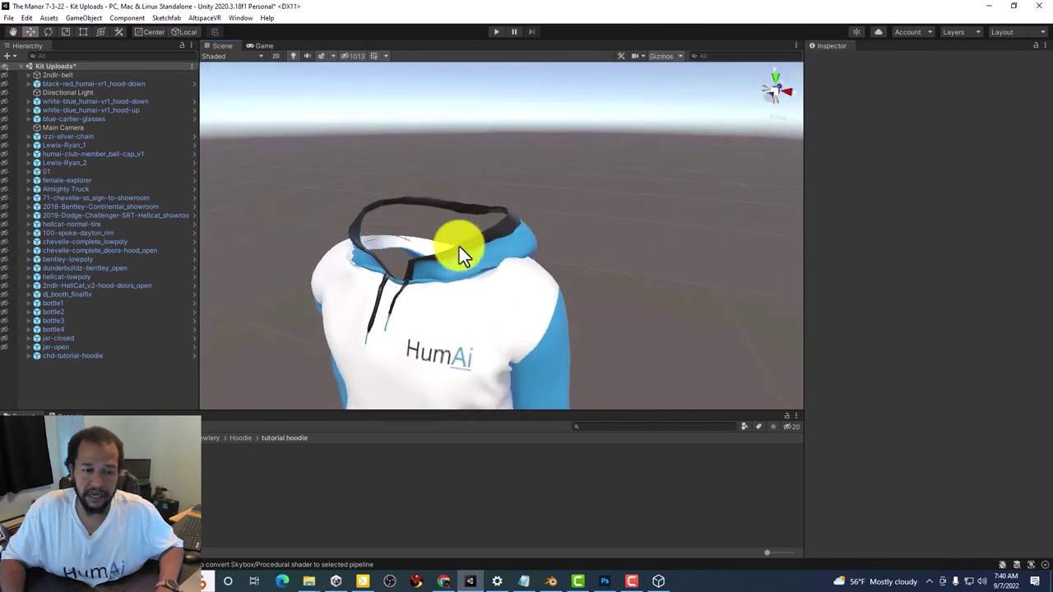
right_drag(458, 247, 488, 219)
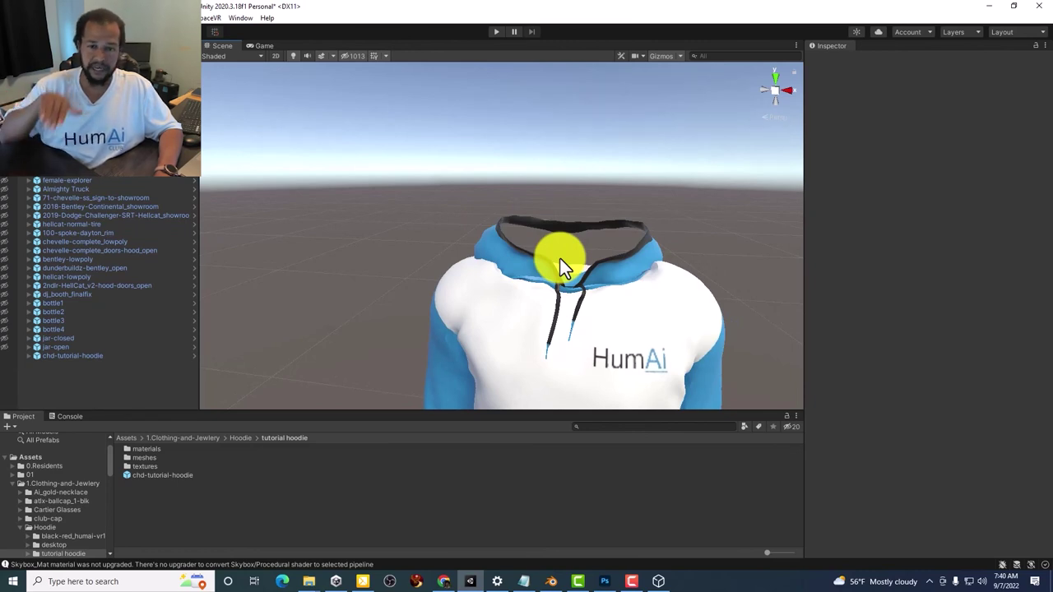
Set the computer hood down_Bake1_baked.001_0 material's Render Face to Both and check inside the hood.
double_click(160, 449)
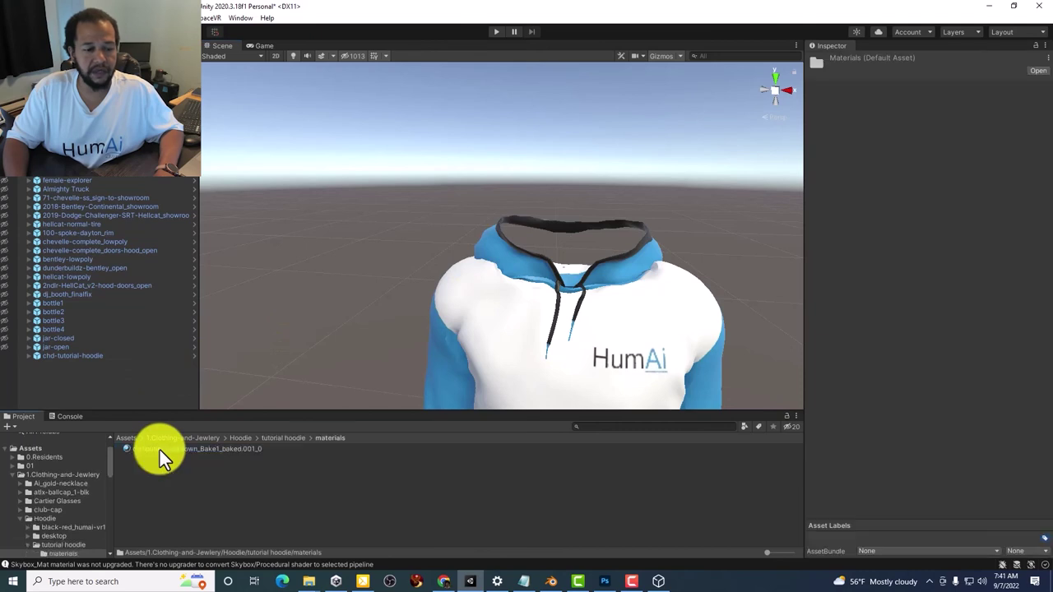
click(167, 450)
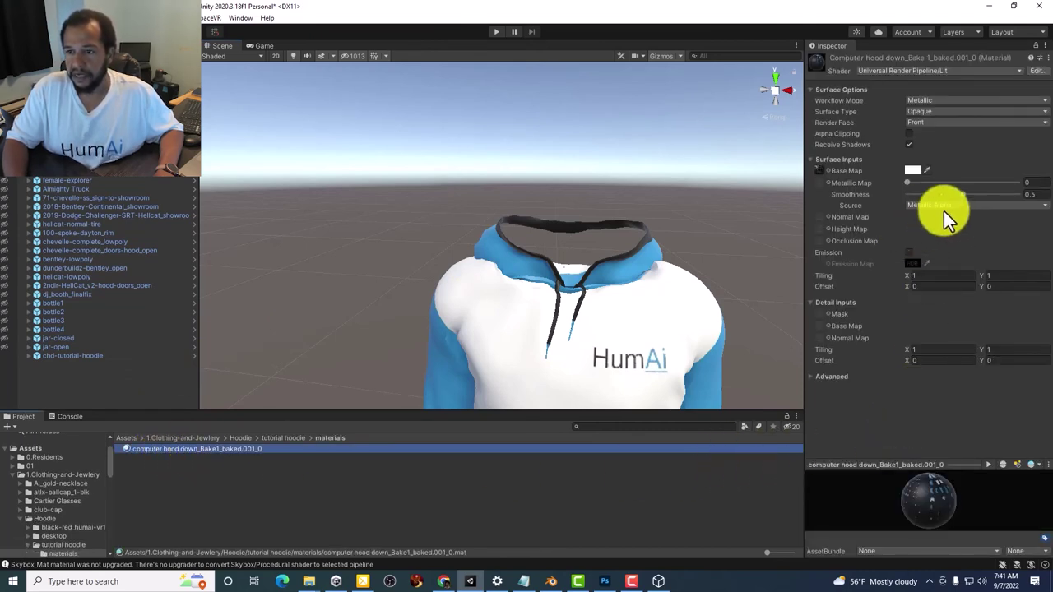
click(958, 121)
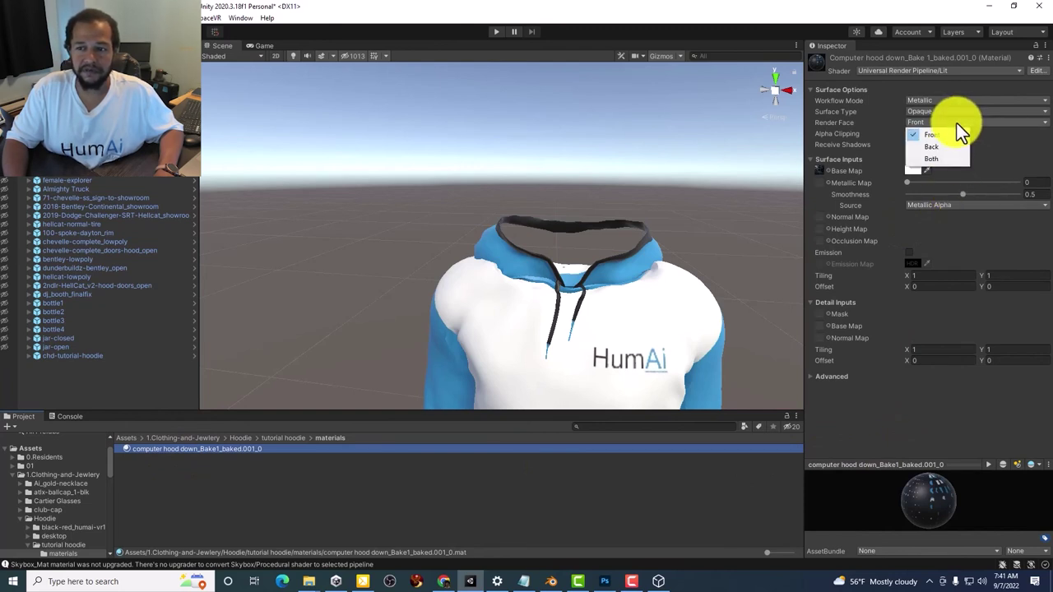
click(941, 157)
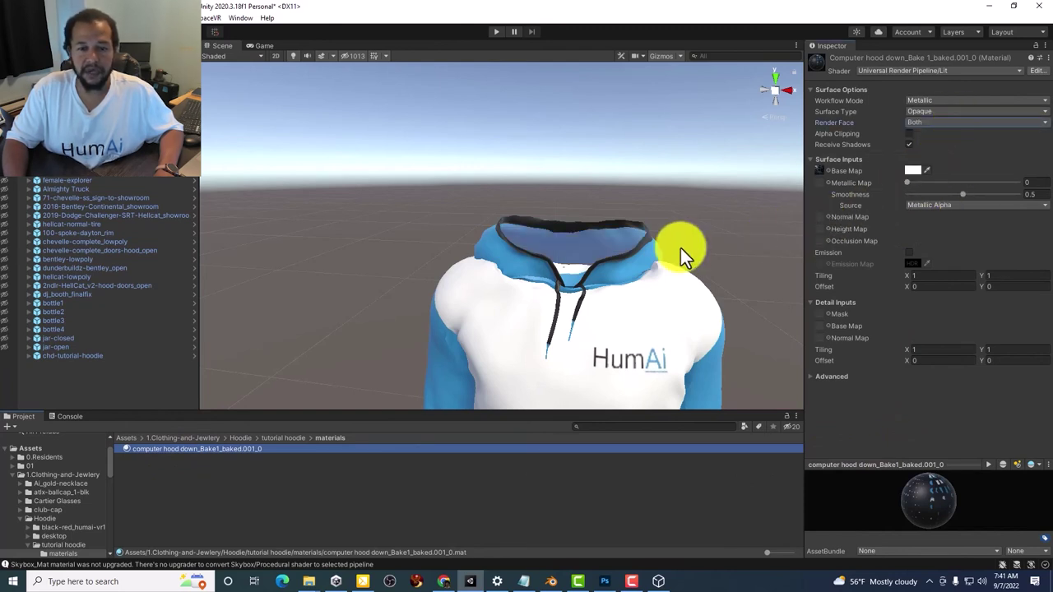
right_drag(586, 252, 608, 267)
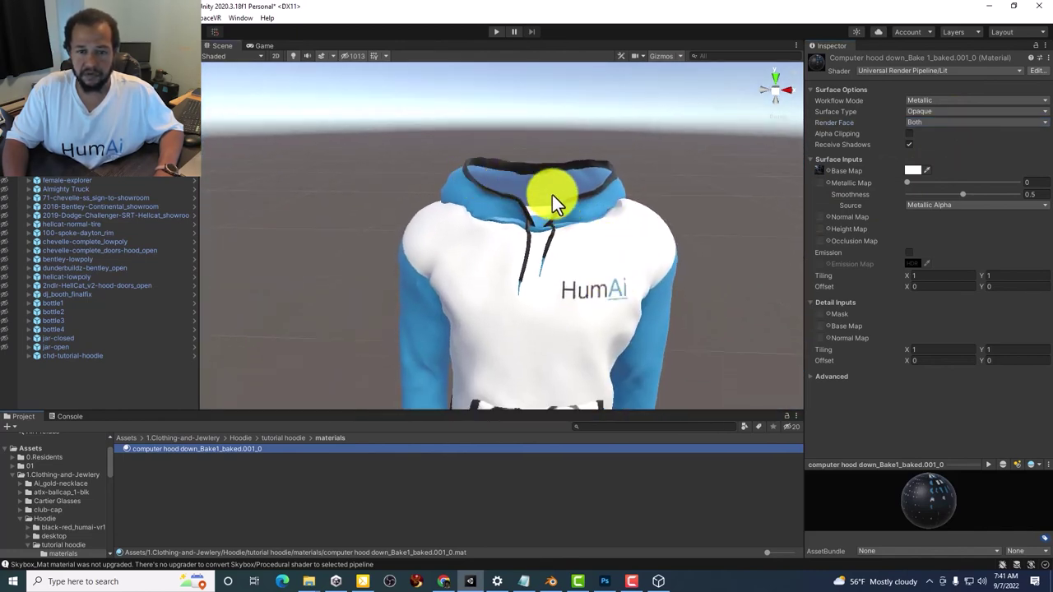
right_drag(541, 191, 530, 262)
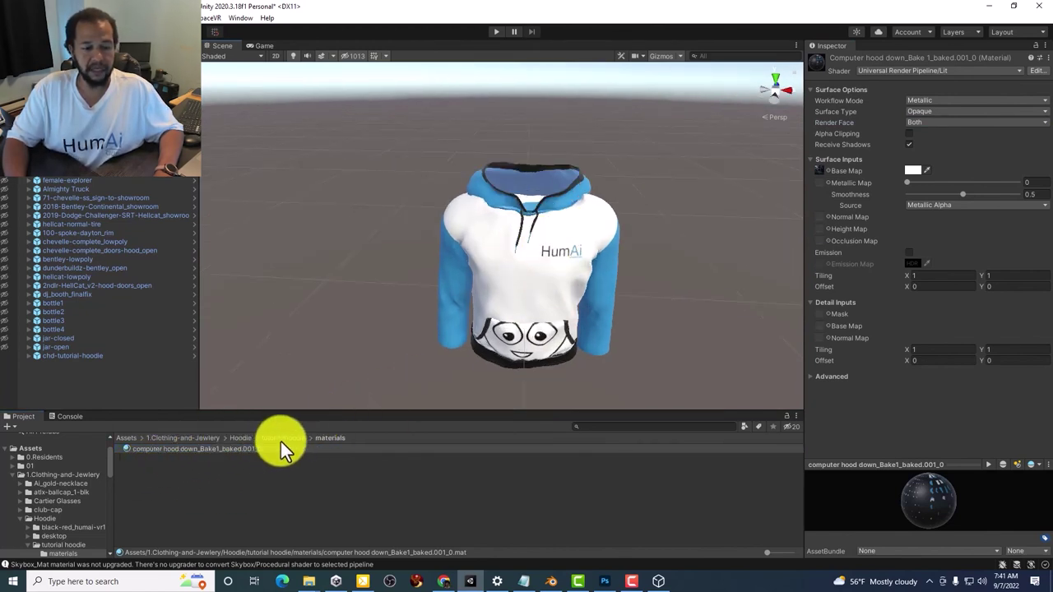
Reselect the baked material and confirm its Render Face stays on Both.
click(154, 456)
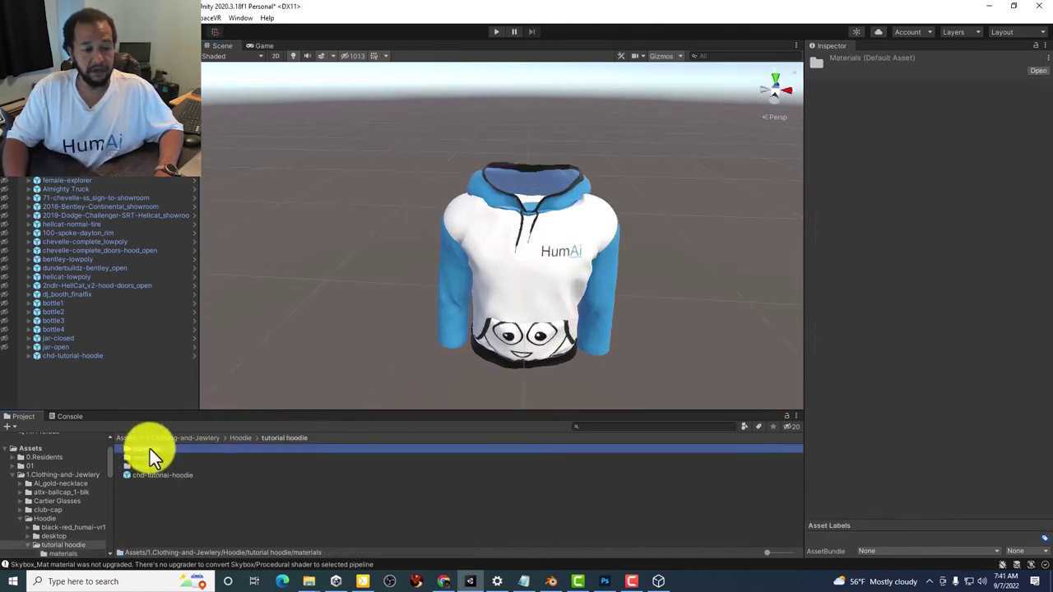
click(149, 449)
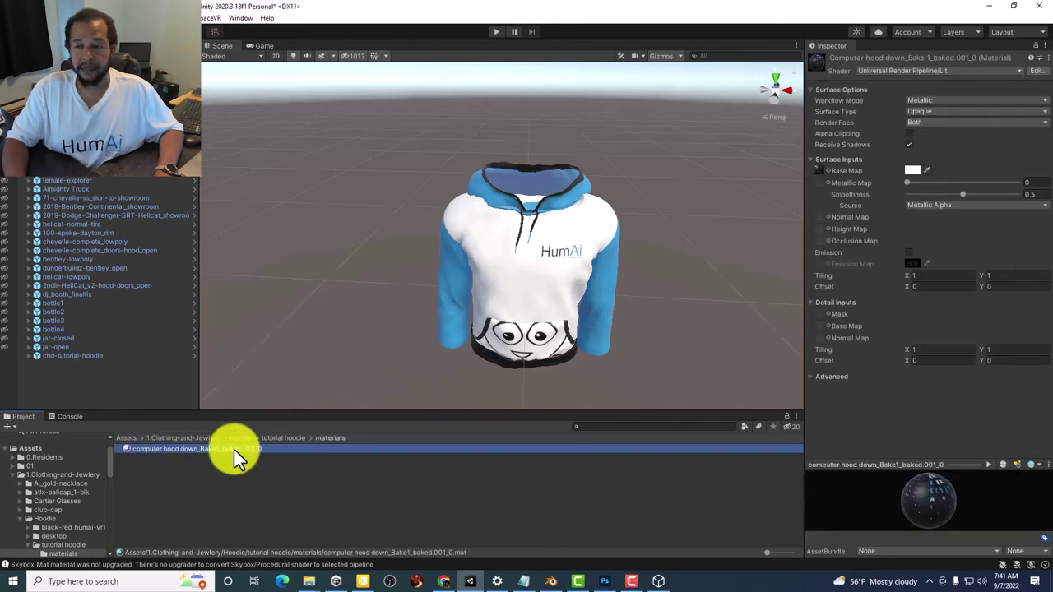
click(938, 120)
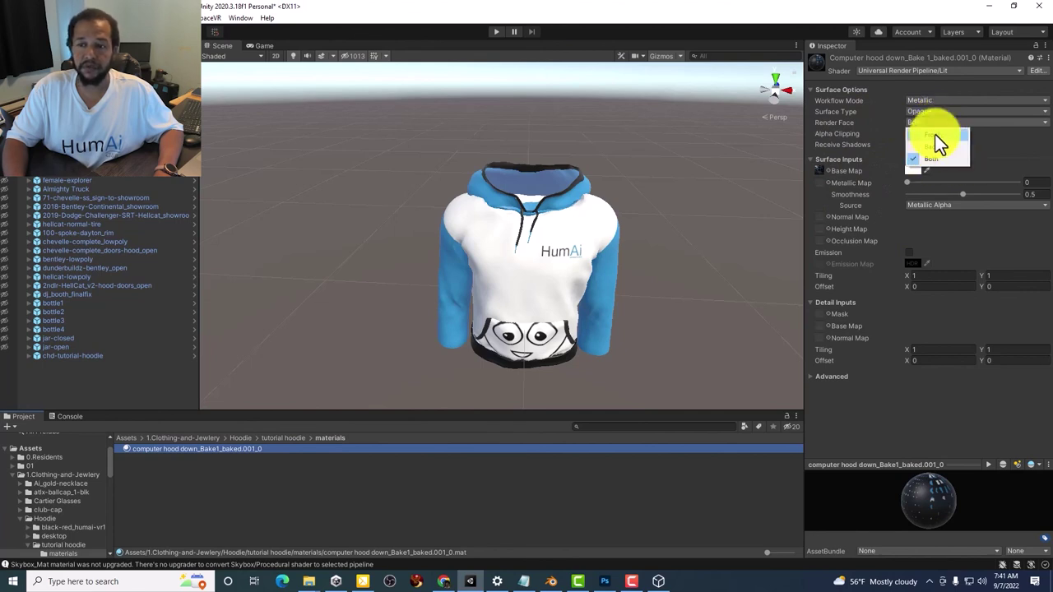
click(860, 151)
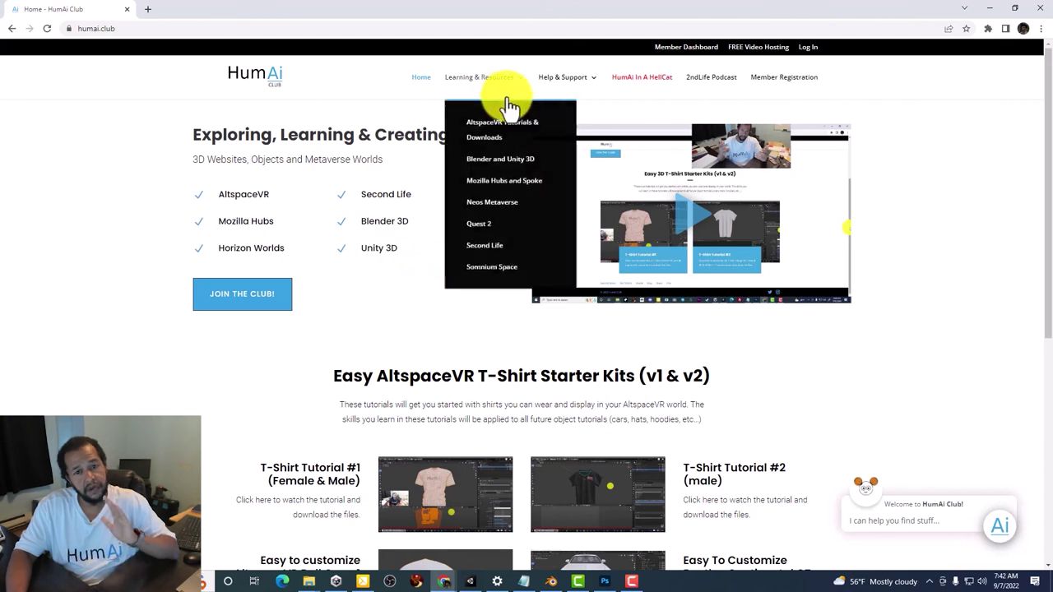
mouse_move(568, 92)
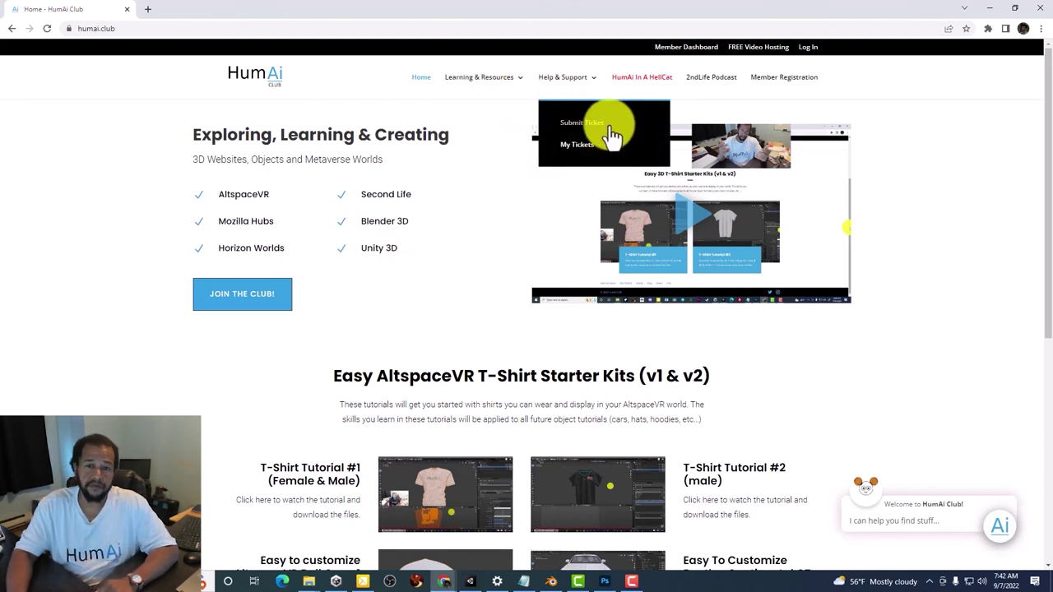